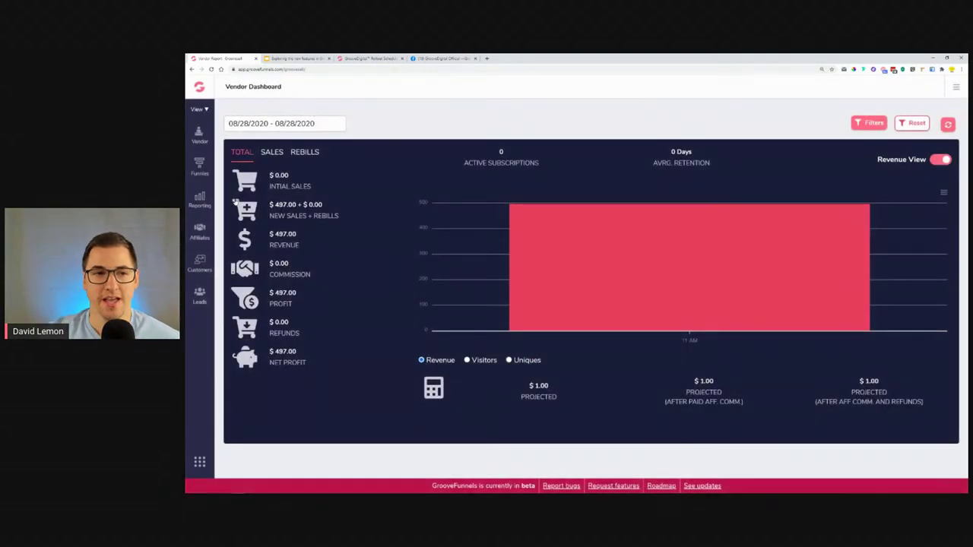
# Go to Funnels > Page Tracking and start a new tracking code named 'Lemon Product #1'.
pyautogui.click(200, 164)
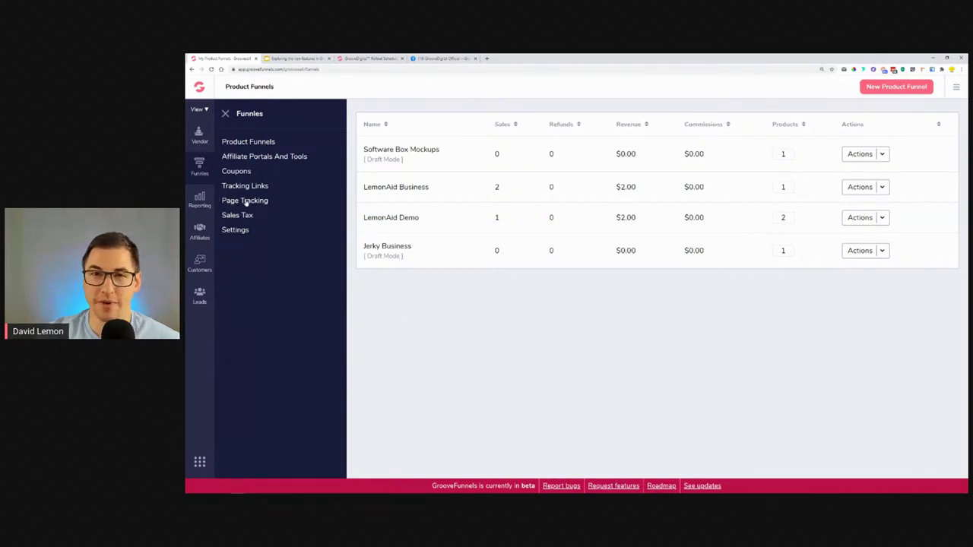
pyautogui.click(246, 201)
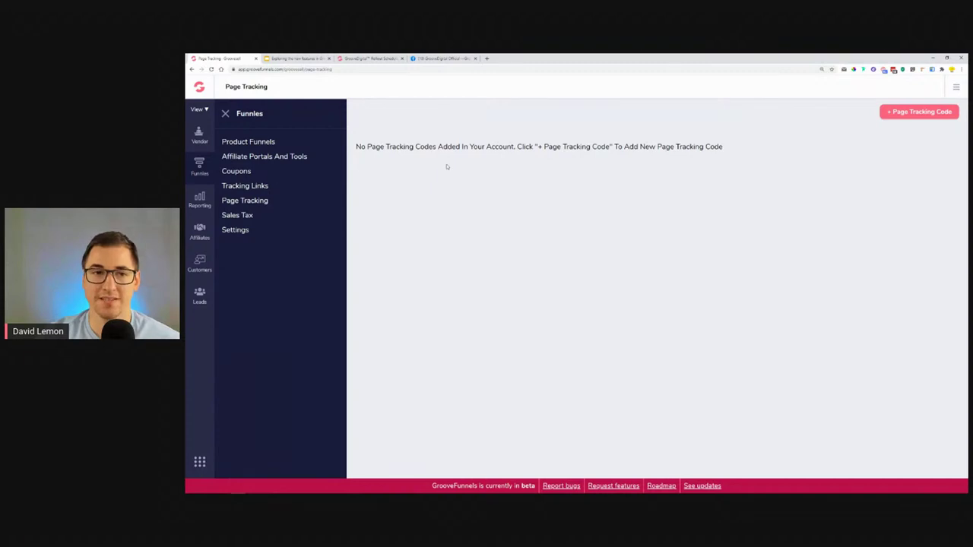
pyautogui.click(226, 114)
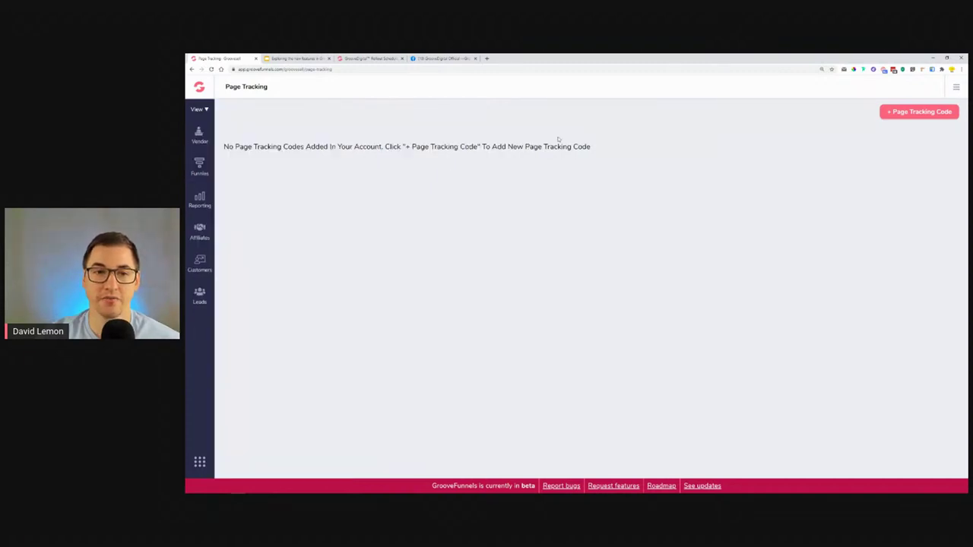
pyautogui.click(899, 119)
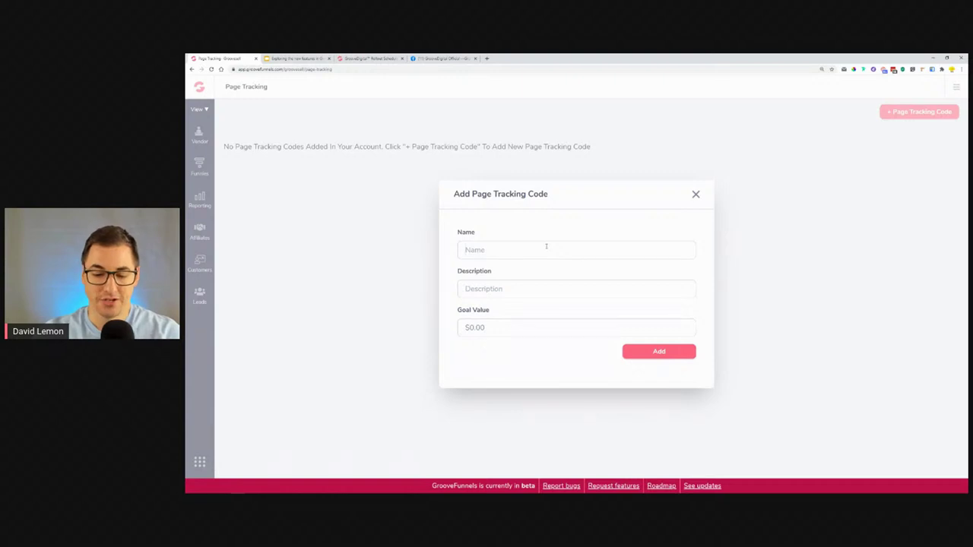
pyautogui.write('Lemon Produ')
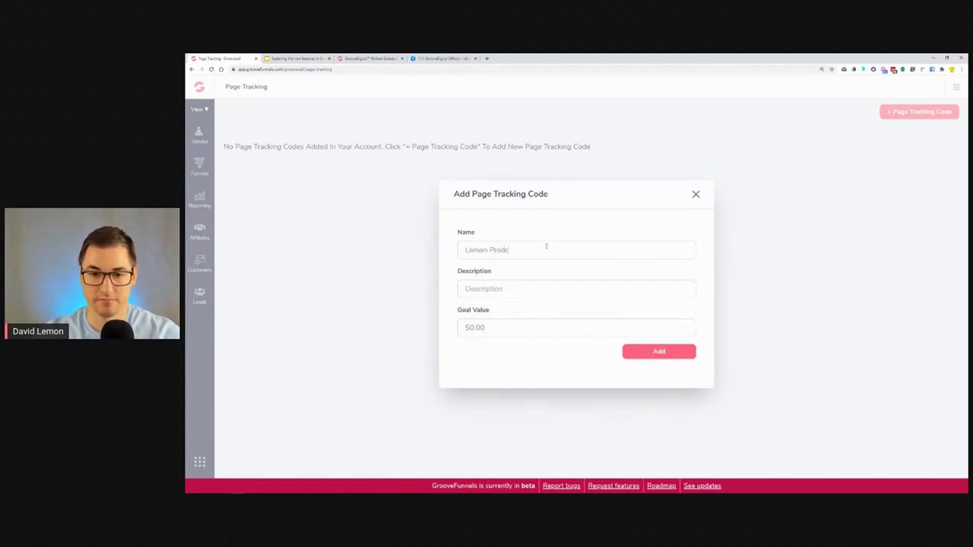
pyautogui.write('ct #1')
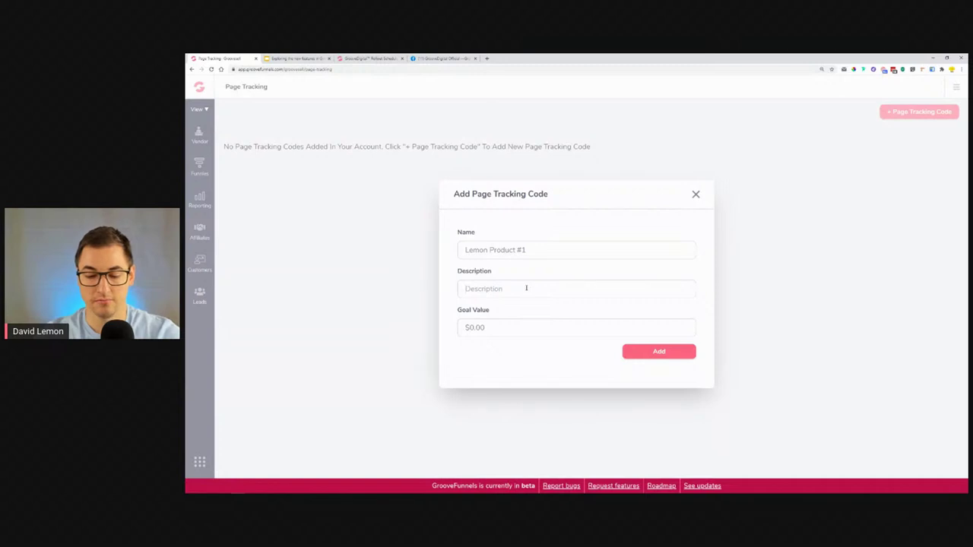
# Describe the code as 'Lemon Funnel Tracking', give it a $50.00 goal value, and add it.
pyautogui.write('L')
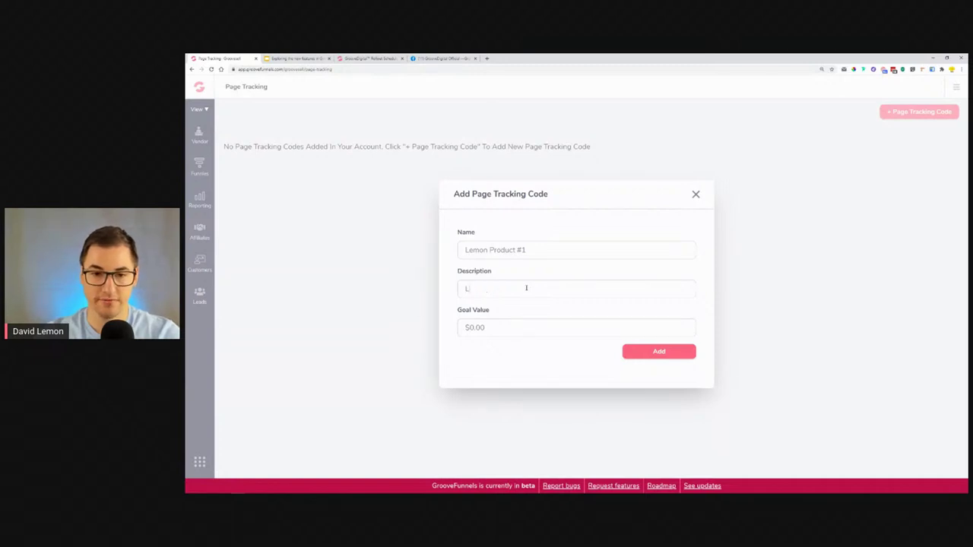
pyautogui.write('emon Funne')
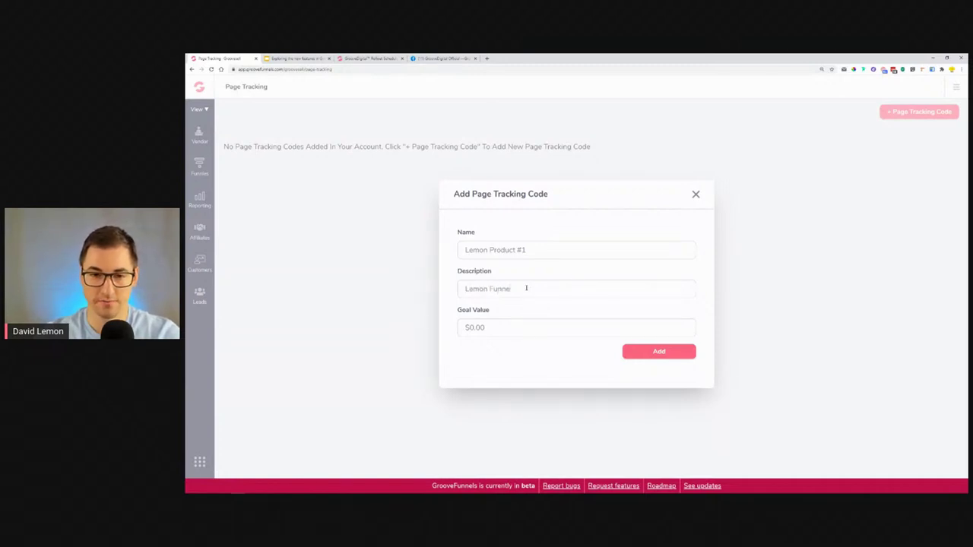
pyautogui.write('l Tracking')
pyautogui.click(496, 327)
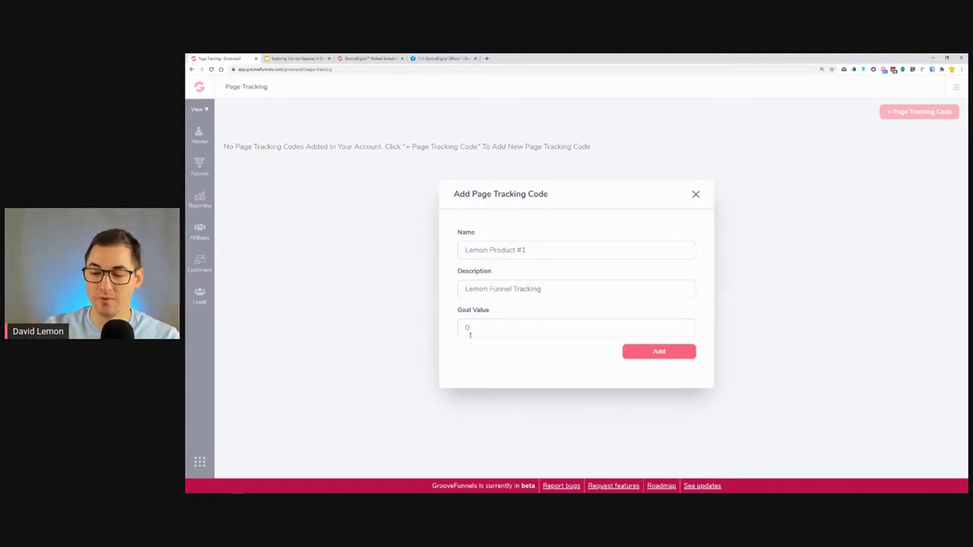
pyautogui.write('500')
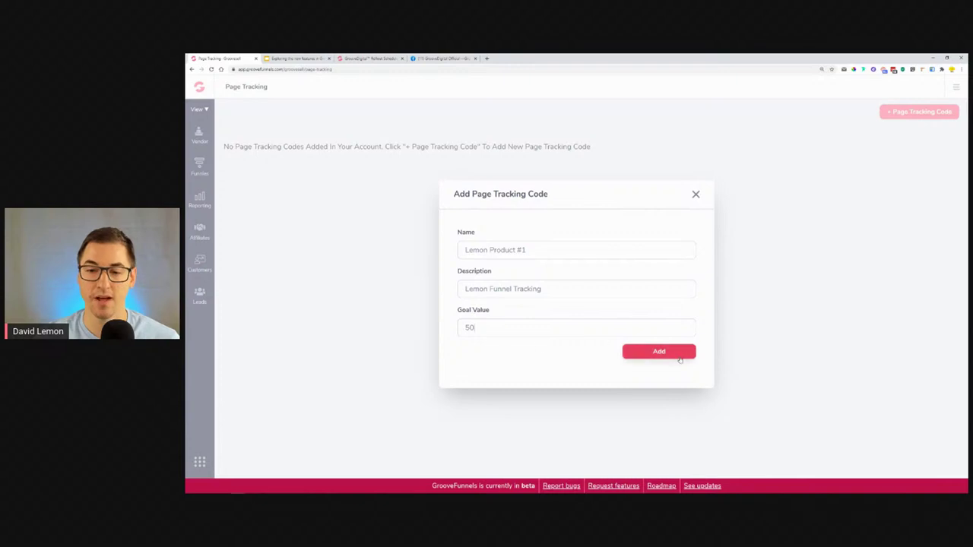
pyautogui.click(680, 359)
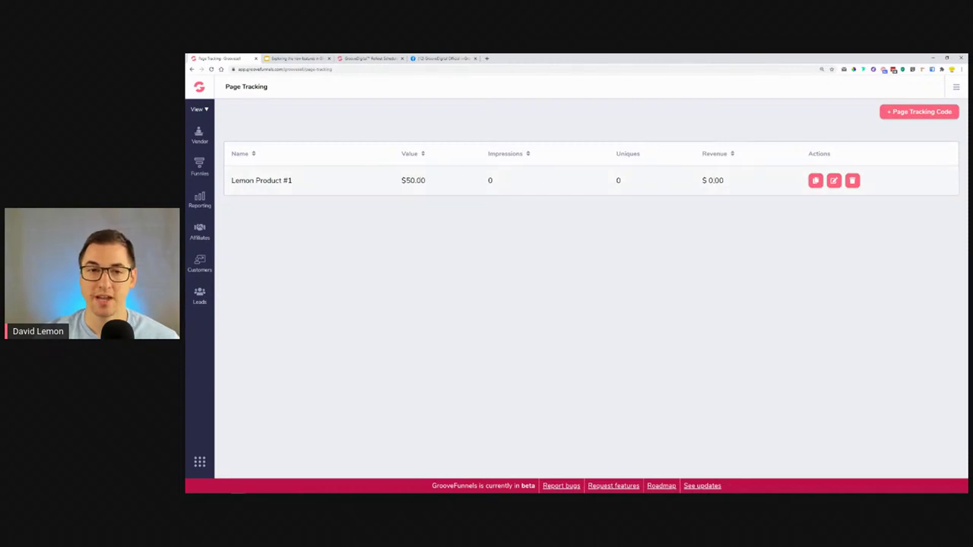
pyautogui.moveTo(401, 183); pyautogui.dragTo(432, 184)
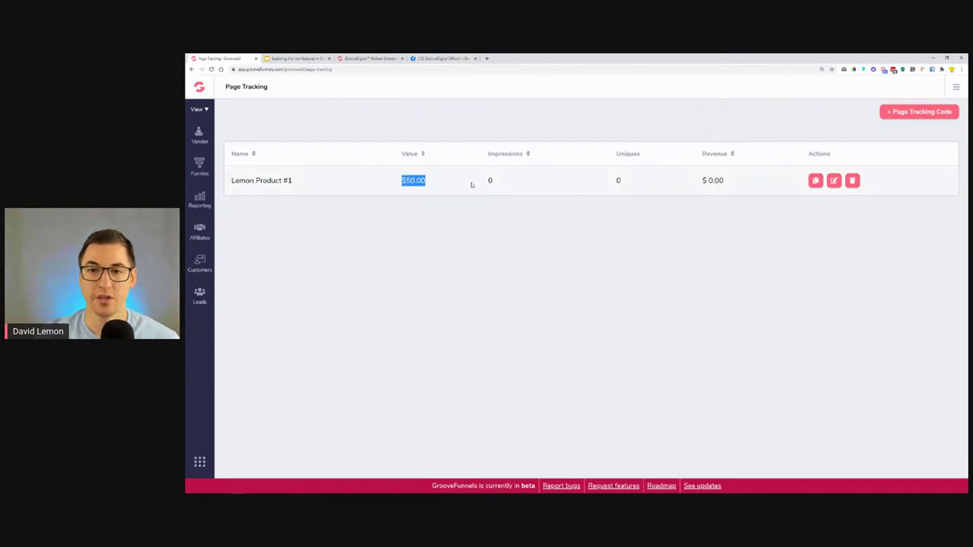
# Highlight Lemon Product #1's $50.00 value, impressions, uniques and revenue, then copy its tracking code.
pyautogui.moveTo(487, 183); pyautogui.dragTo(494, 183)
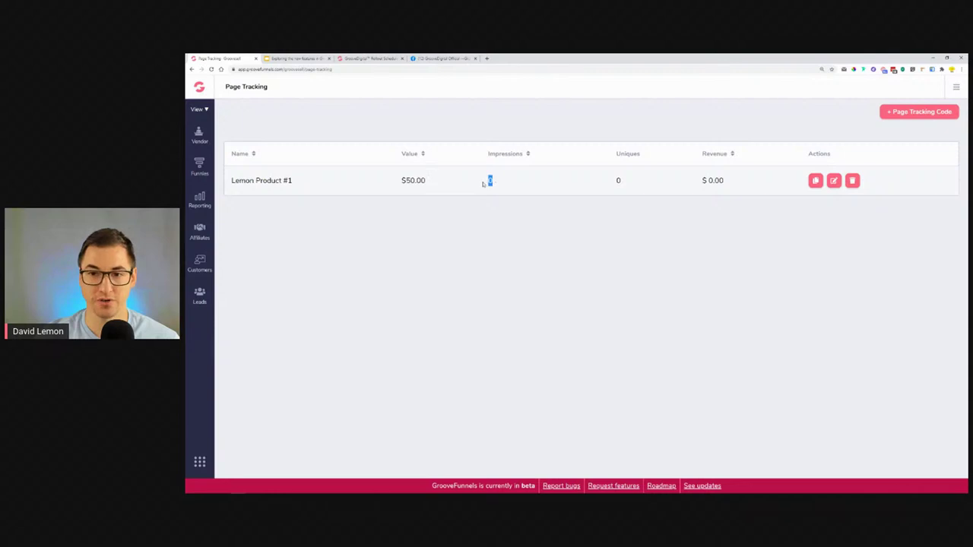
pyautogui.moveTo(399, 182); pyautogui.dragTo(485, 184)
pyautogui.moveTo(698, 182); pyautogui.dragTo(767, 182)
pyautogui.click(748, 216)
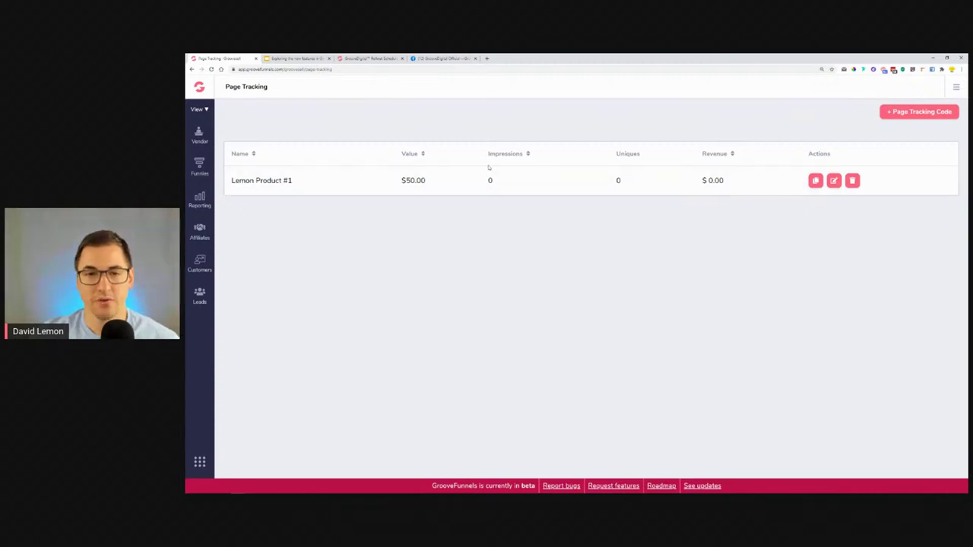
pyautogui.doubleClick(413, 181)
pyautogui.doubleClick(617, 180)
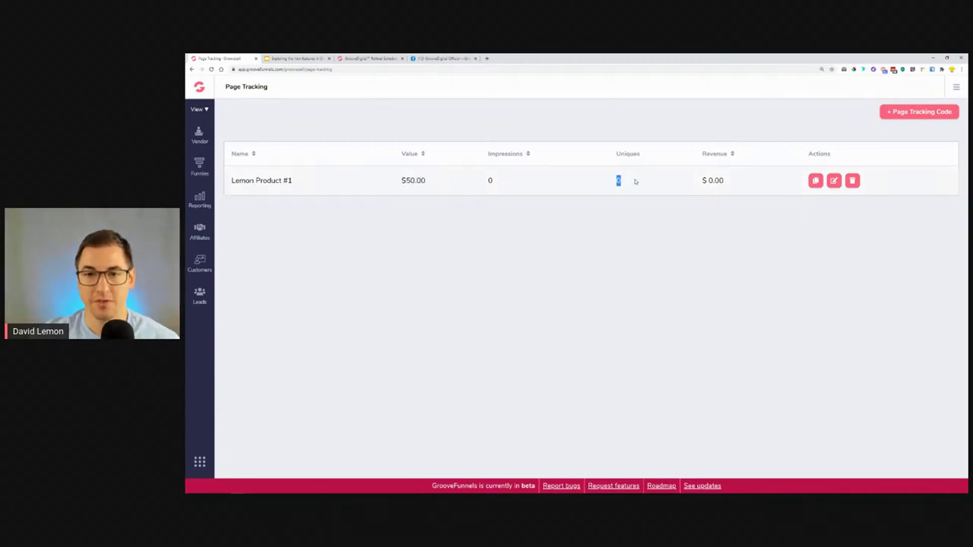
pyautogui.doubleClick(713, 181)
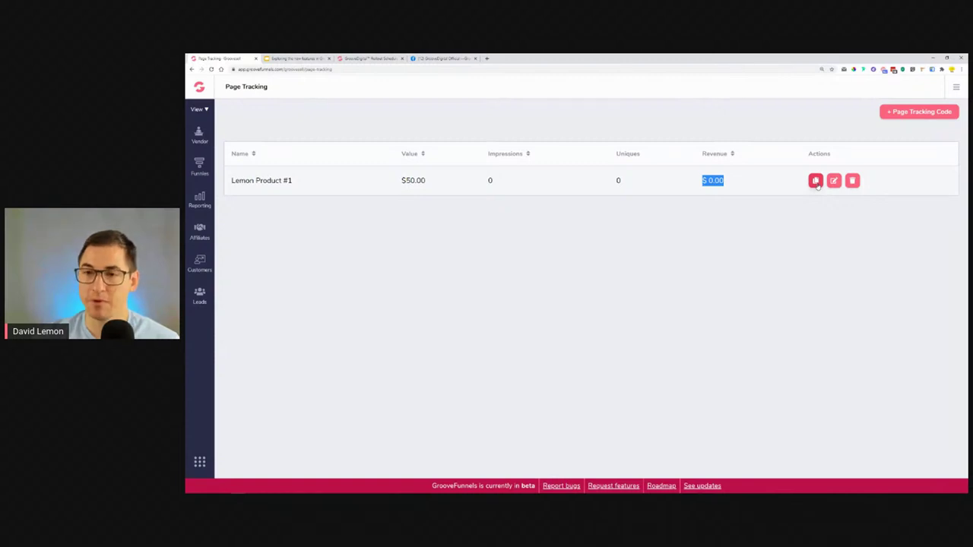
pyautogui.click(816, 180)
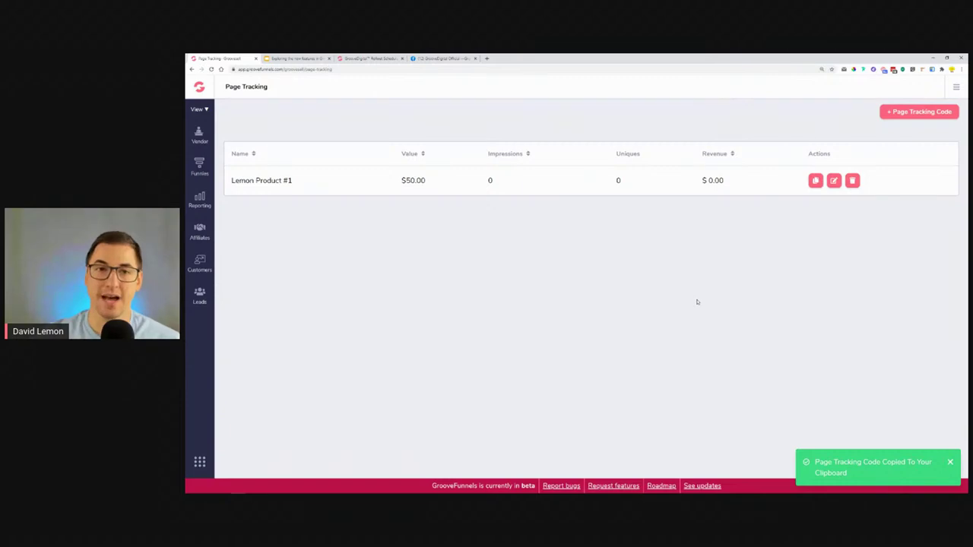
pyautogui.click(488, 59)
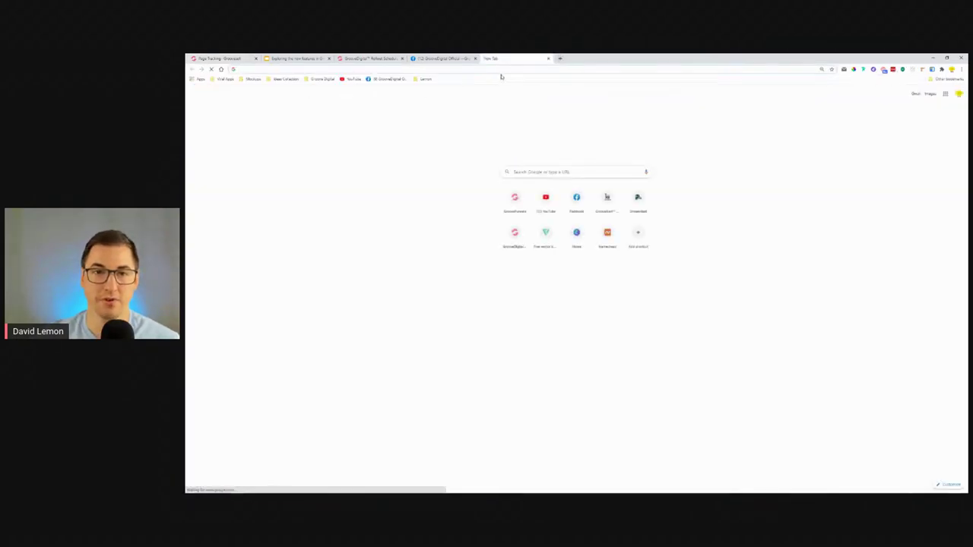
# Open GroovePages in a new tab from the GrooveFunnels apps switcher.
pyautogui.hotkey('ctrl', 'w')
pyautogui.click(358, 57)
pyautogui.click(244, 58)
pyautogui.click(199, 460)
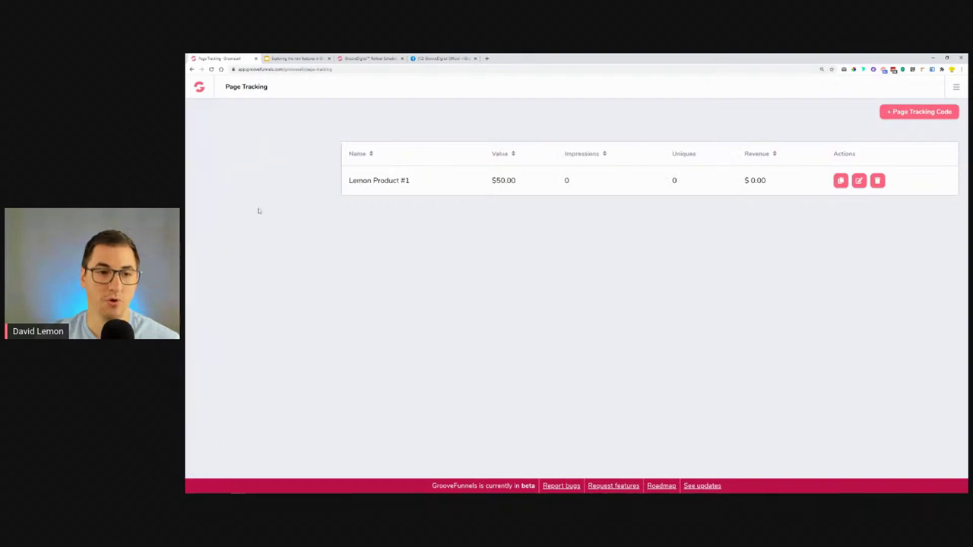
pyautogui.keyDown('ctrl'); pyautogui.click(237, 187); pyautogui.keyUp('ctrl')
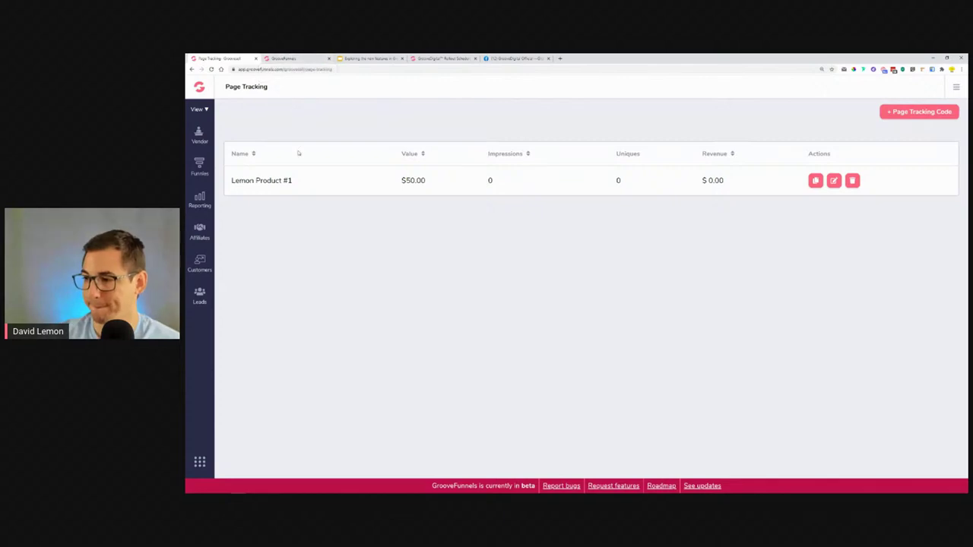
pyautogui.click(285, 58)
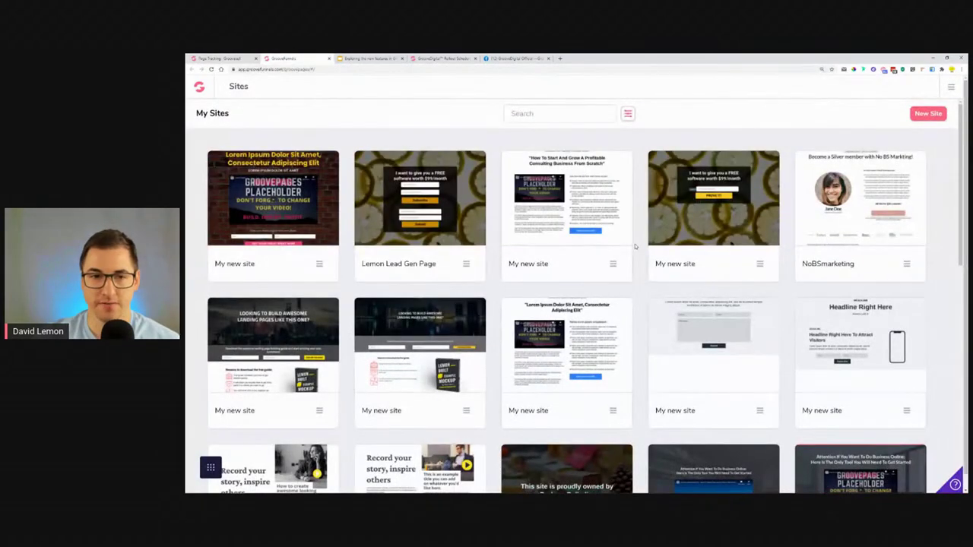
# Start creating a new site from the My Sites list.
pyautogui.scroll(-4, 656, 258)
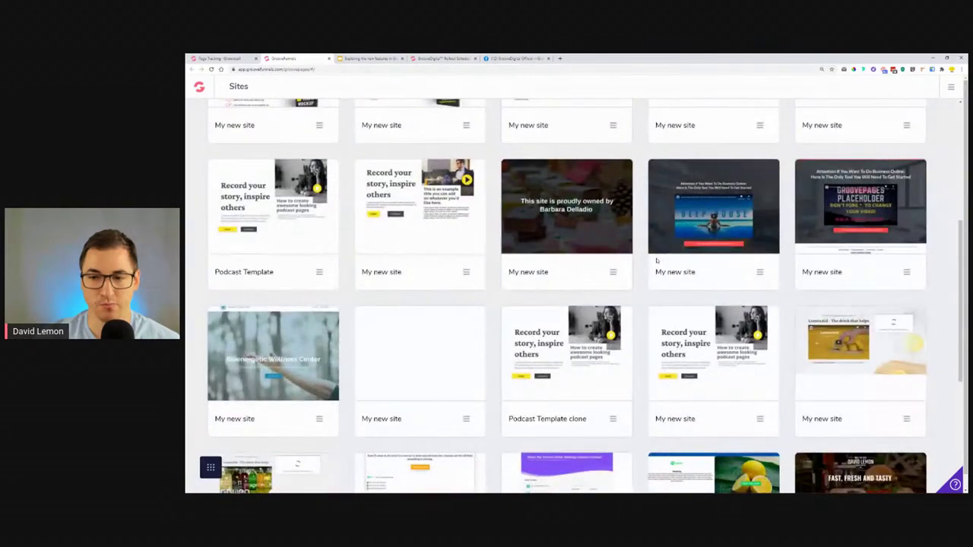
pyautogui.scroll(-4, 657, 261)
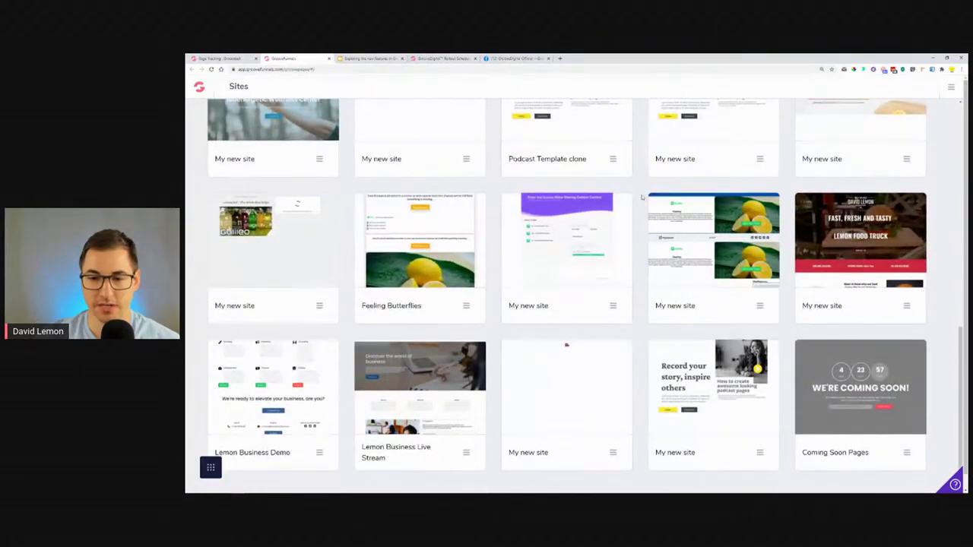
pyautogui.scroll(10, 715, 192)
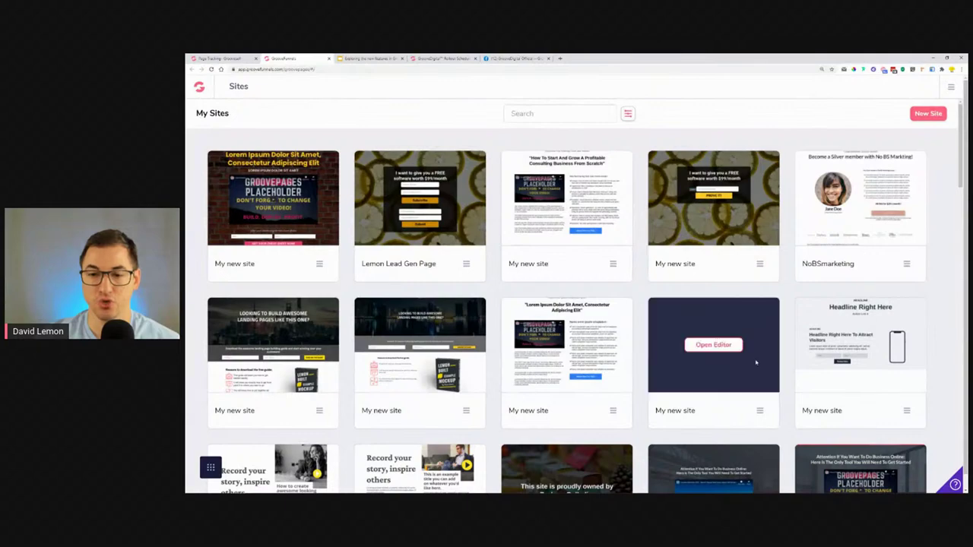
pyautogui.click(928, 114)
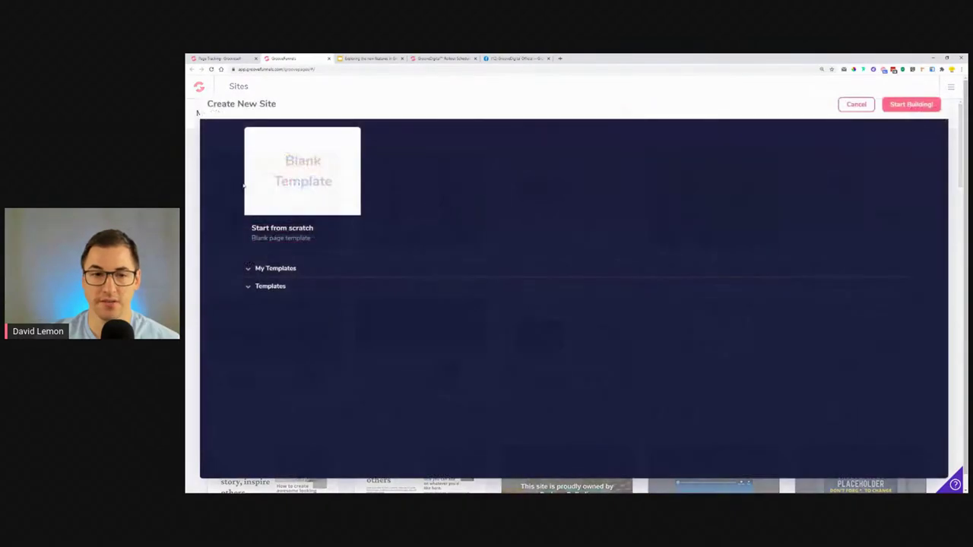
# Browse the site templates and preview the Thank You template.
pyautogui.click(271, 291)
pyautogui.scroll(-15, 478, 249)
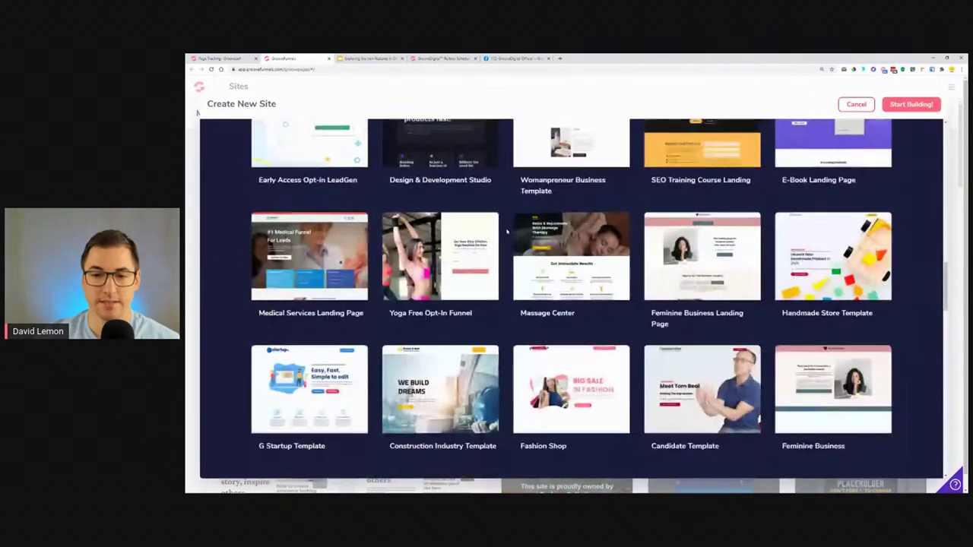
pyautogui.scroll(5, 487, 260)
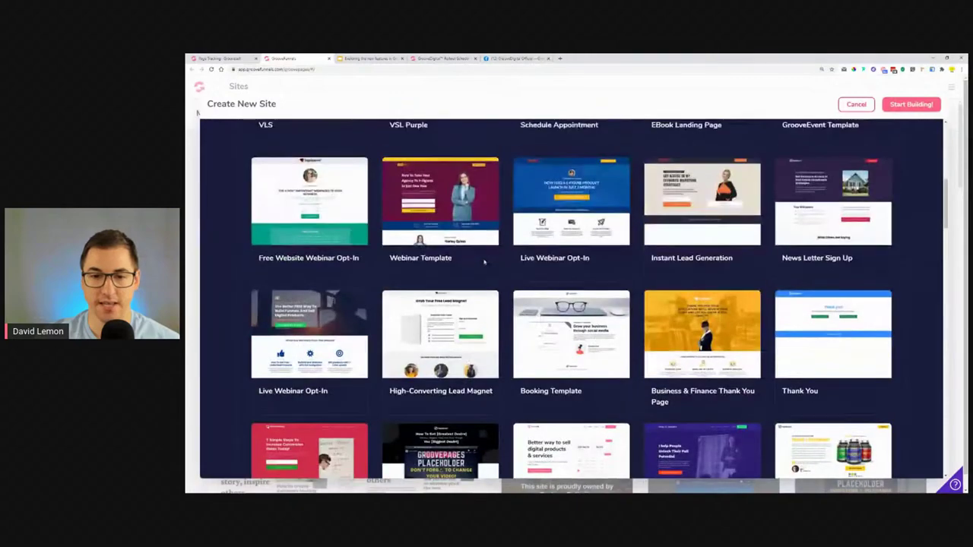
pyautogui.scroll(2, 484, 261)
pyautogui.scroll(-1, 829, 364)
pyautogui.moveTo(829, 364)
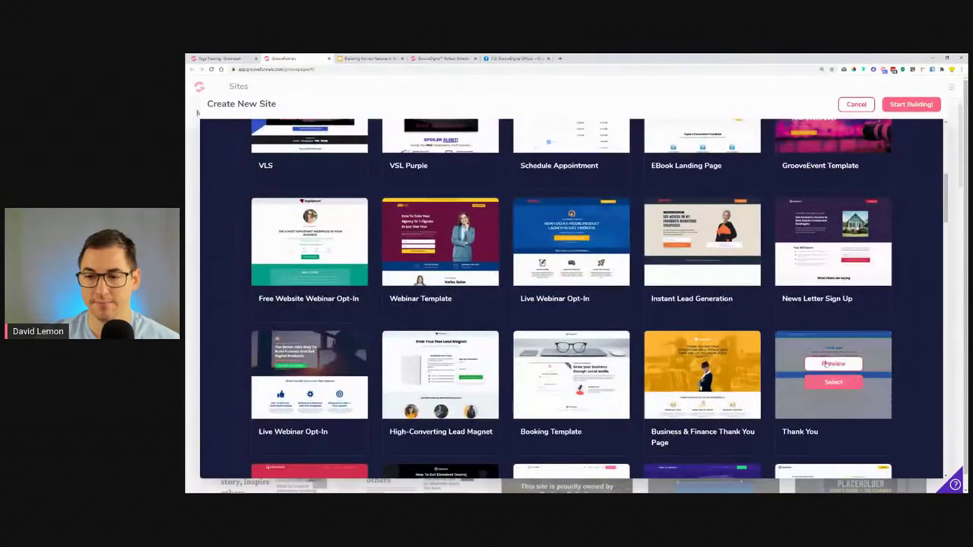
pyautogui.click(829, 363)
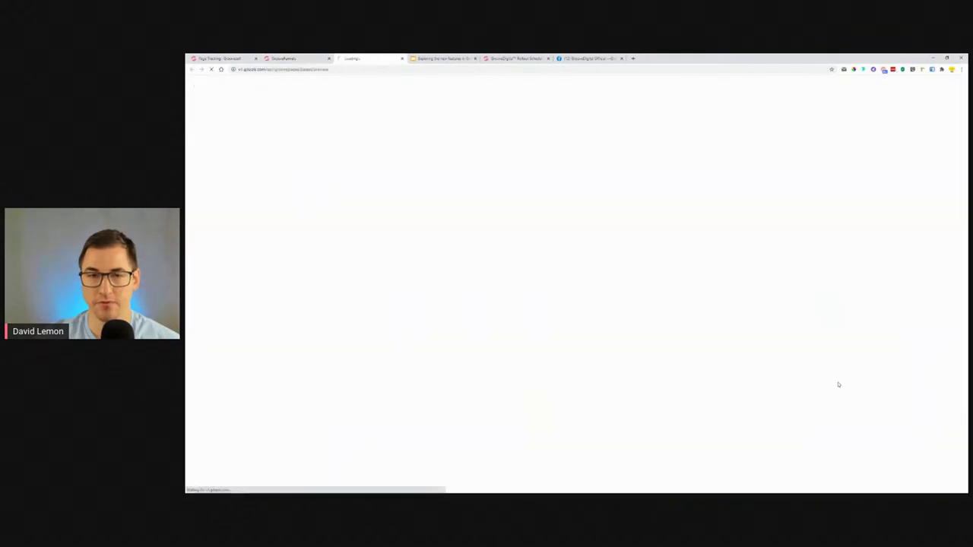
# Close the preview and build the new site from the Thank You template.
pyautogui.click(401, 59)
pyautogui.moveTo(824, 384)
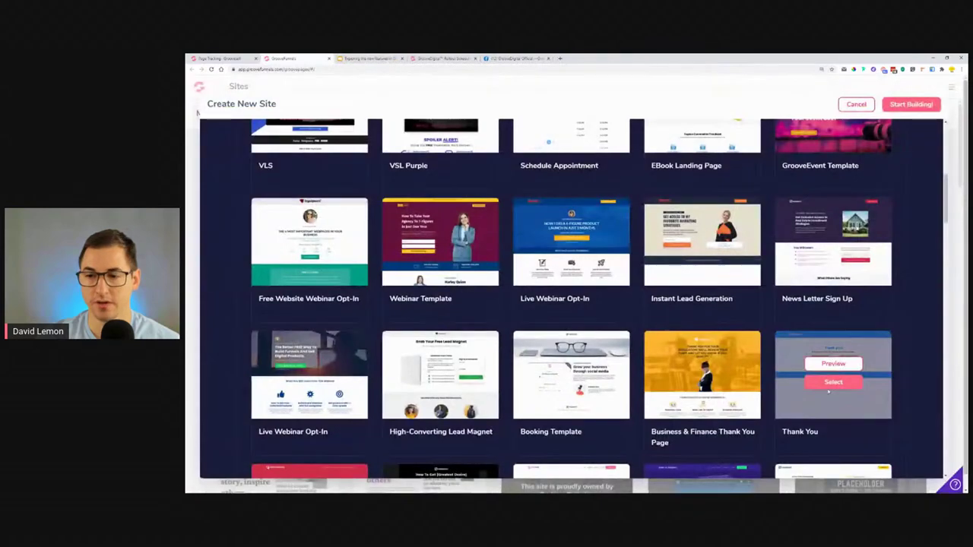
pyautogui.click(832, 382)
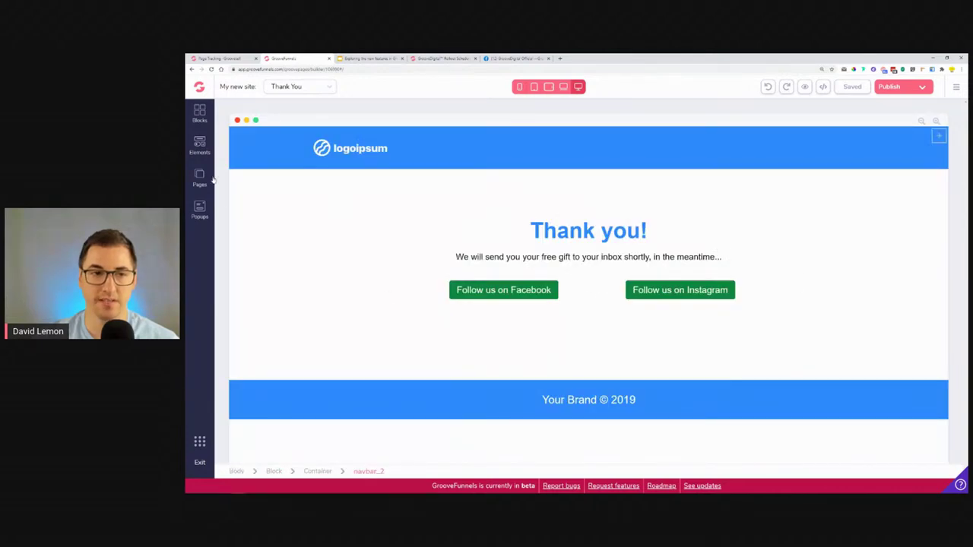
# Paste the copied tracking script into the Thank You page's head code and save its settings.
pyautogui.click(208, 185)
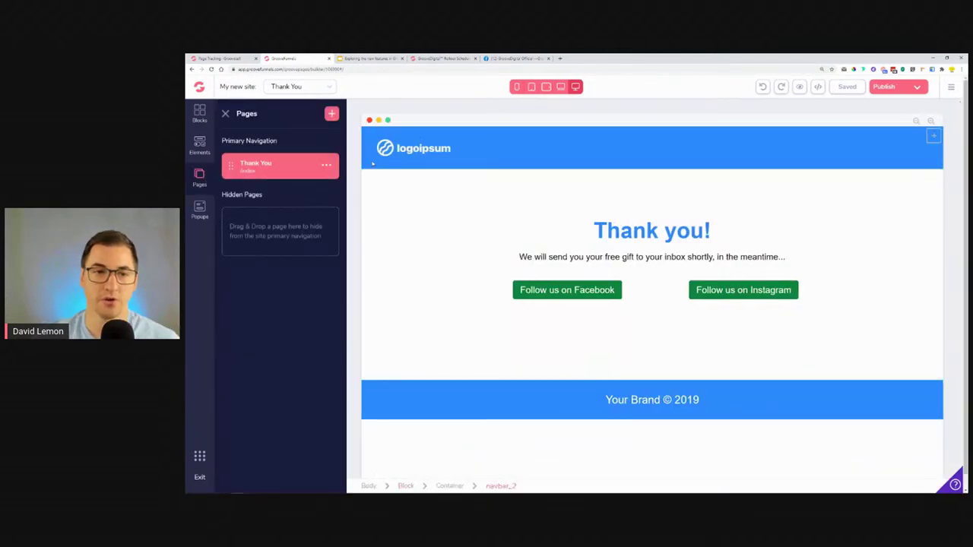
pyautogui.click(326, 167)
pyautogui.click(247, 189)
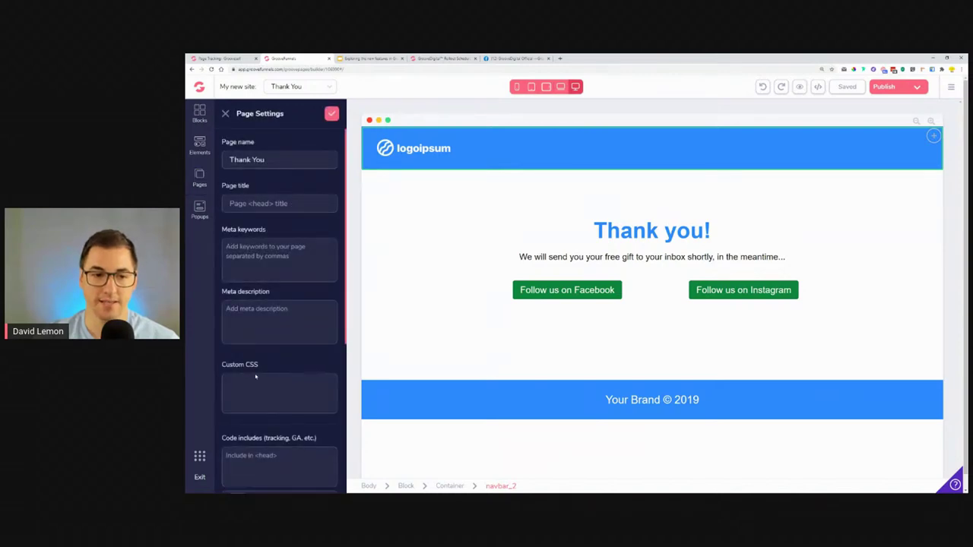
pyautogui.scroll(-3, 256, 377)
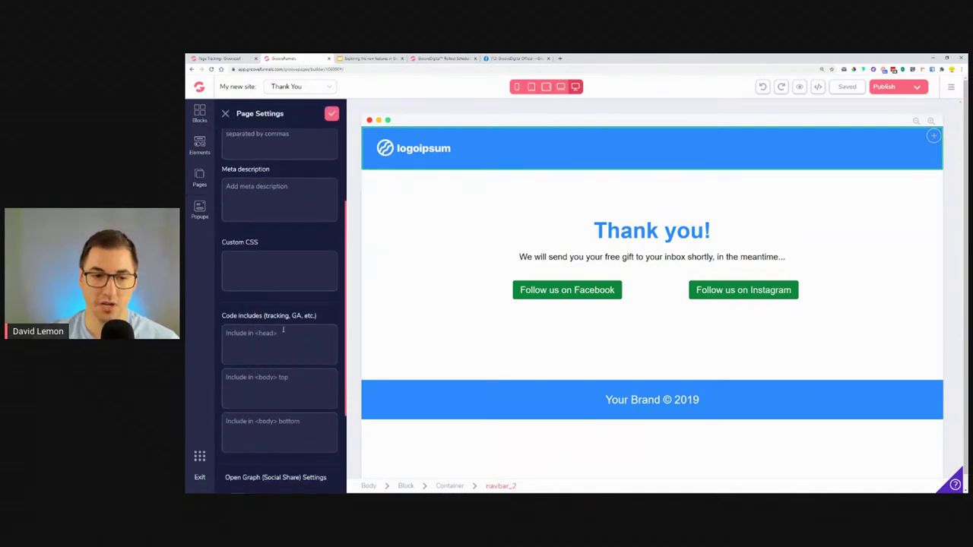
pyautogui.rightClick(243, 349)
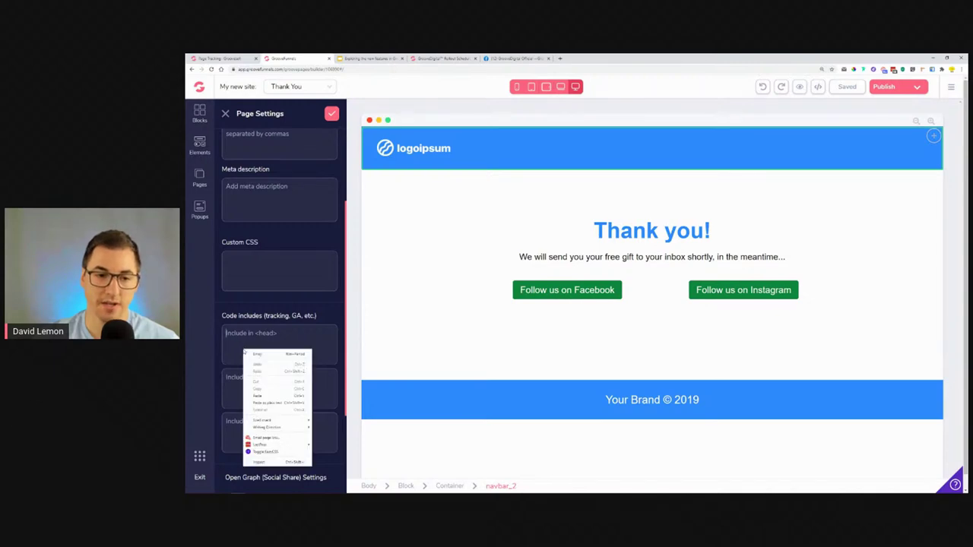
pyautogui.click(277, 395)
pyautogui.click(331, 114)
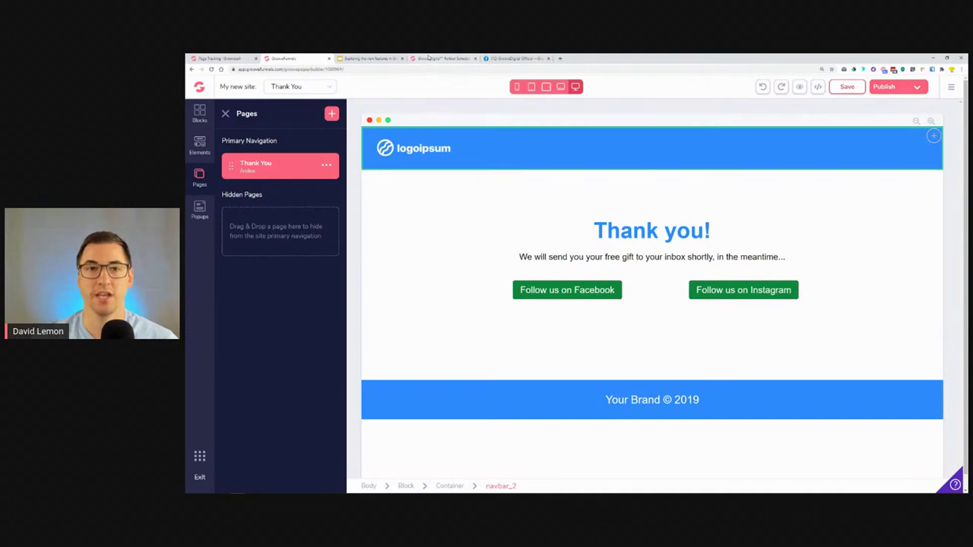
pyautogui.click(235, 58)
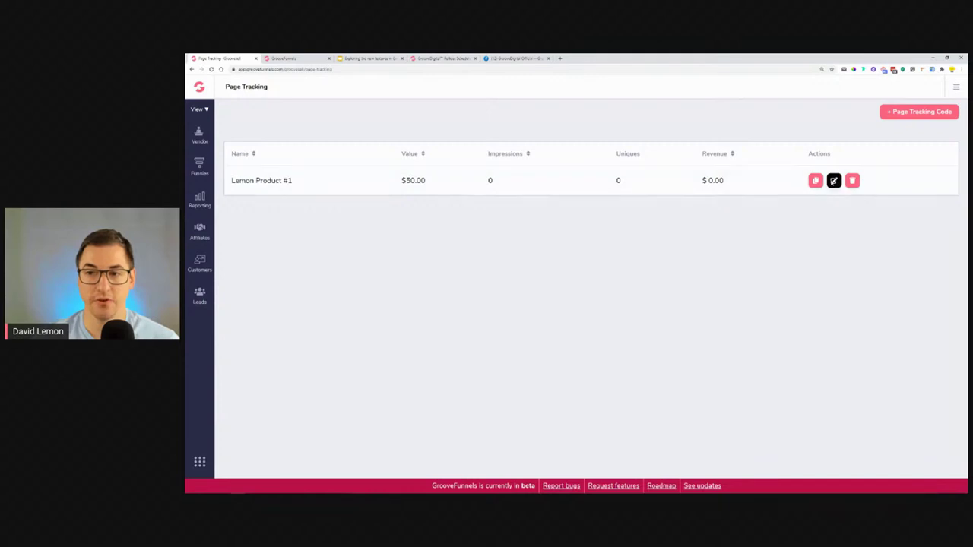
# Open and close Lemon Product #1's editor, then delete the tracking code and confirm.
pyautogui.click(834, 180)
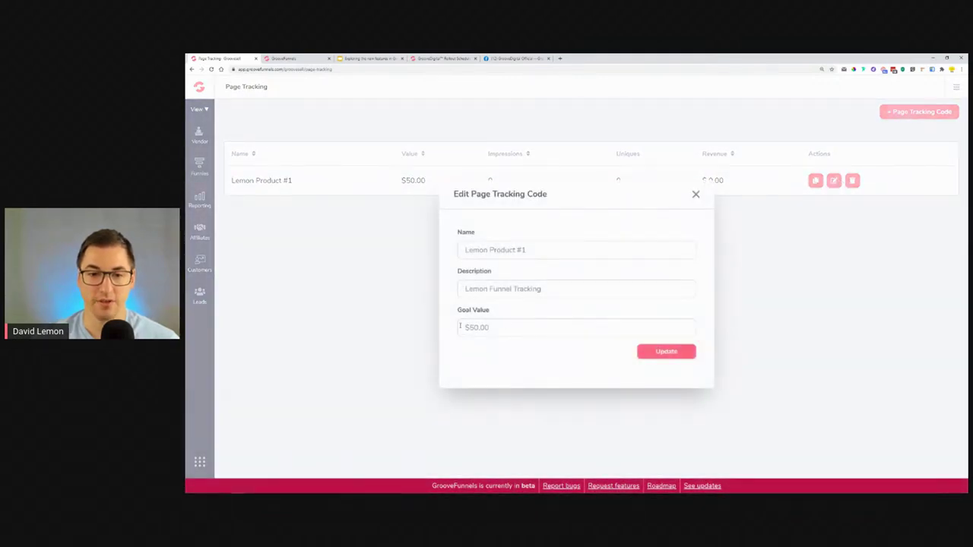
pyautogui.click(696, 195)
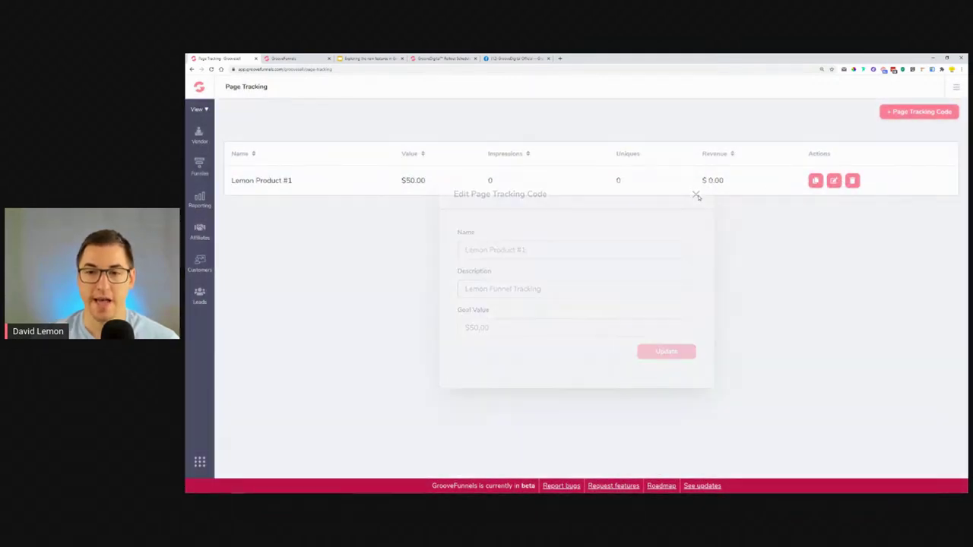
pyautogui.click(853, 182)
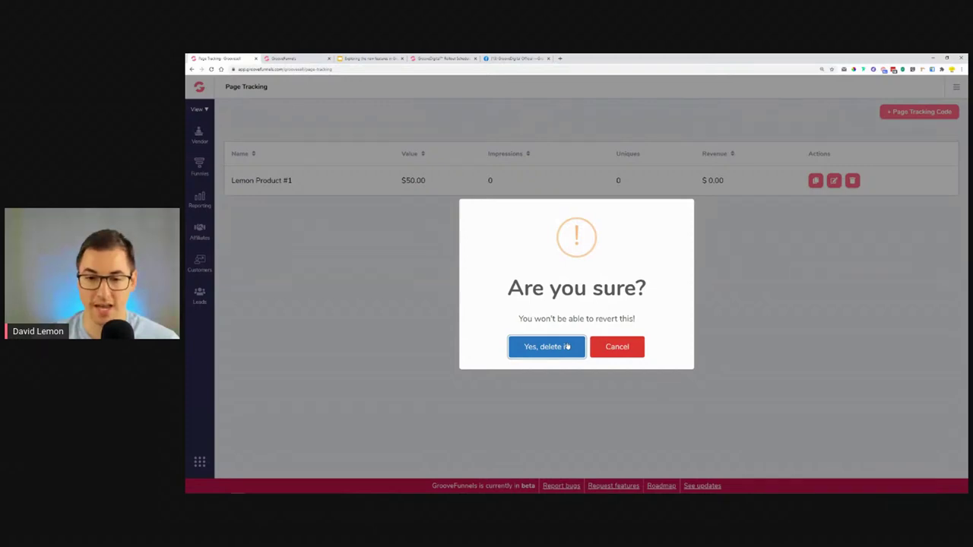
pyautogui.click(567, 347)
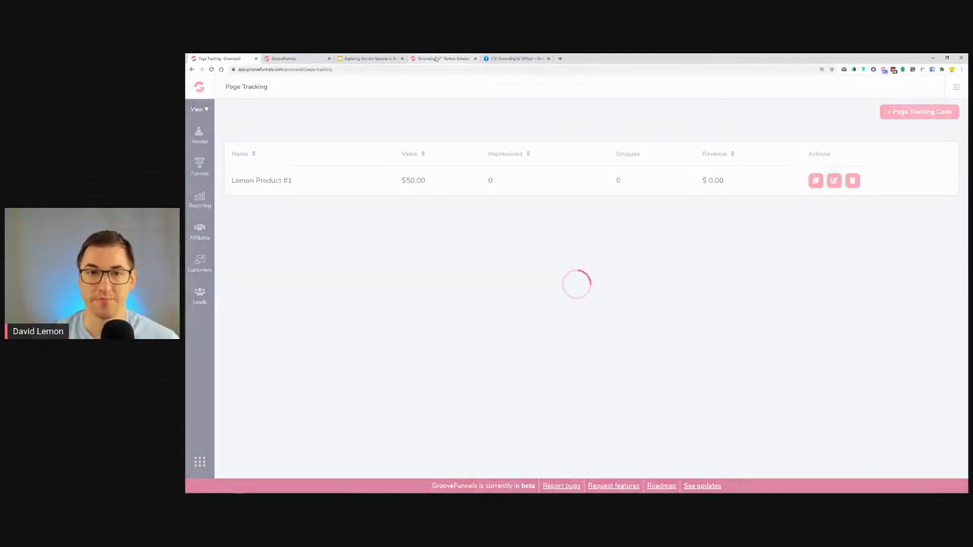
# Delete the tracking script from the Thank You page's head code and save the page settings.
pyautogui.click(299, 60)
pyautogui.moveTo(324, 175)
pyautogui.click(259, 191)
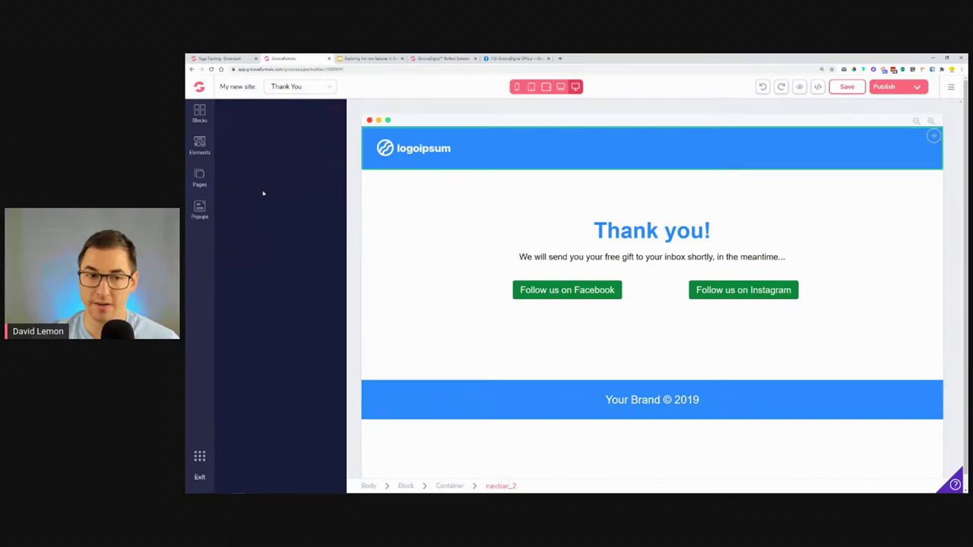
pyautogui.scroll(-4, 301, 423)
pyautogui.moveTo(294, 321); pyautogui.dragTo(327, 319)
pyautogui.click(227, 290)
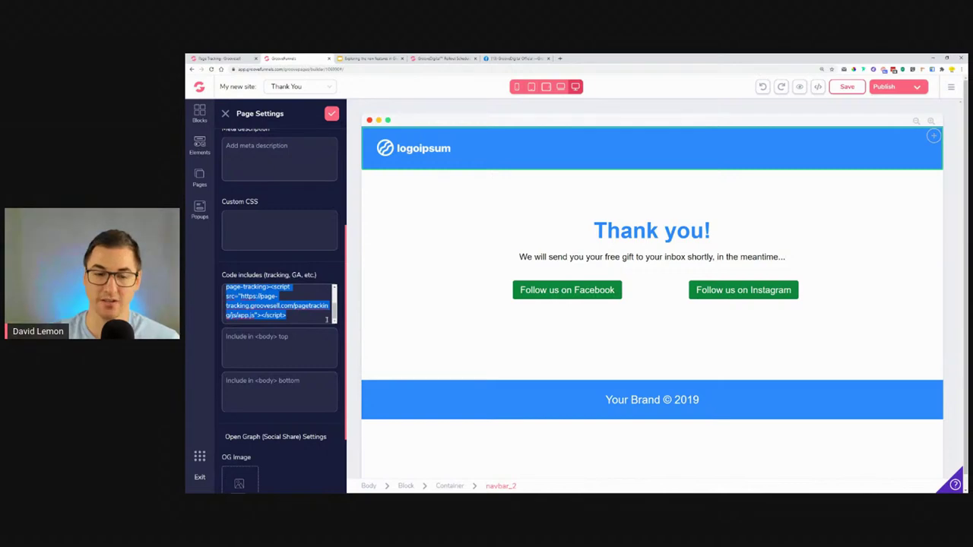
pyautogui.press('BackSpace')
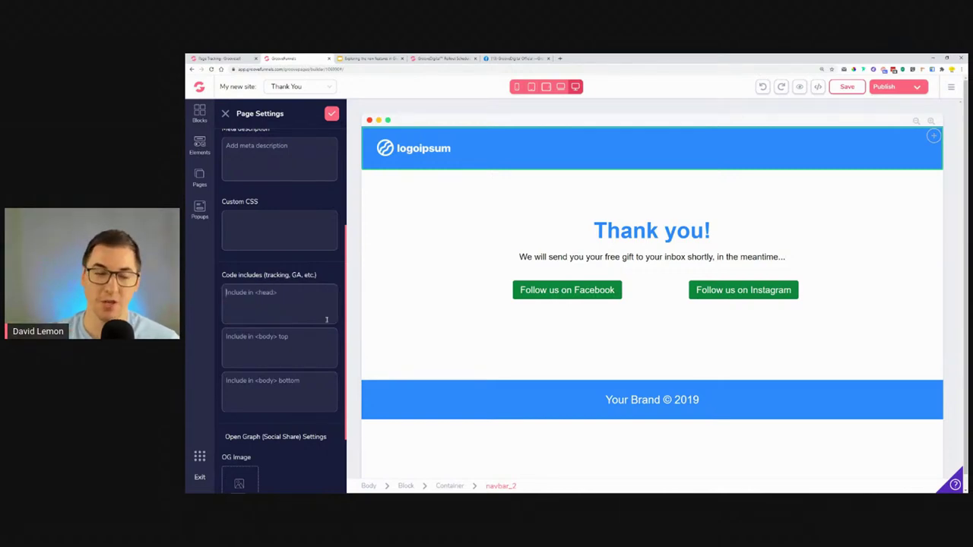
pyautogui.click(332, 113)
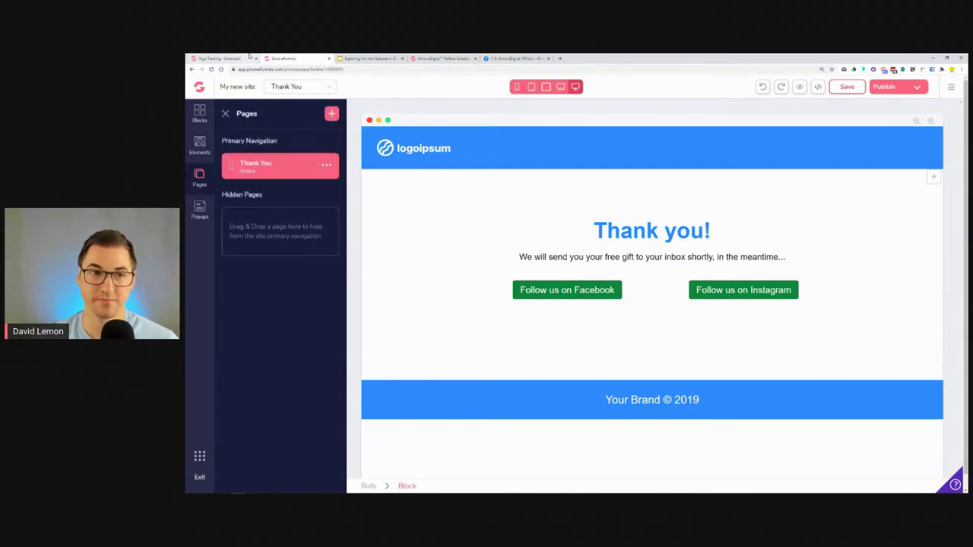
pyautogui.click(221, 58)
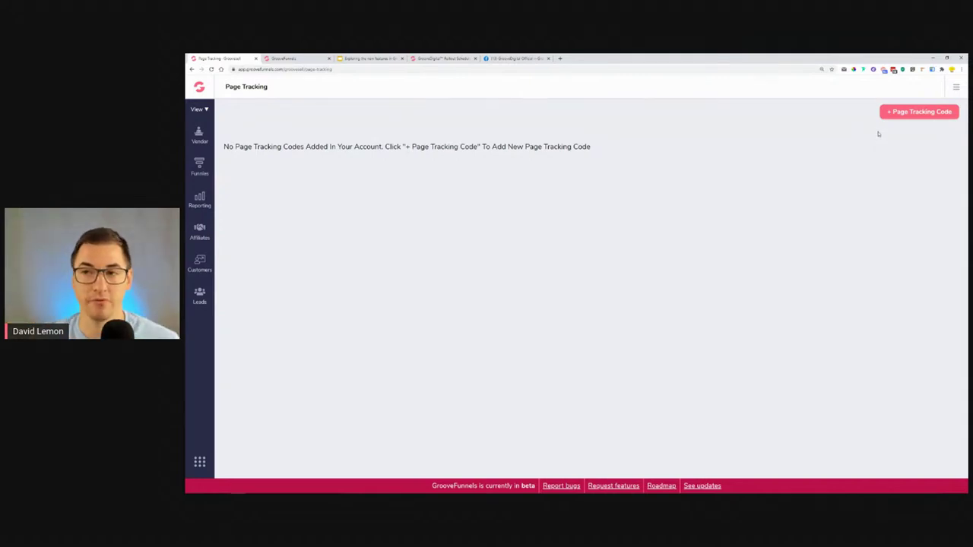
pyautogui.click(368, 58)
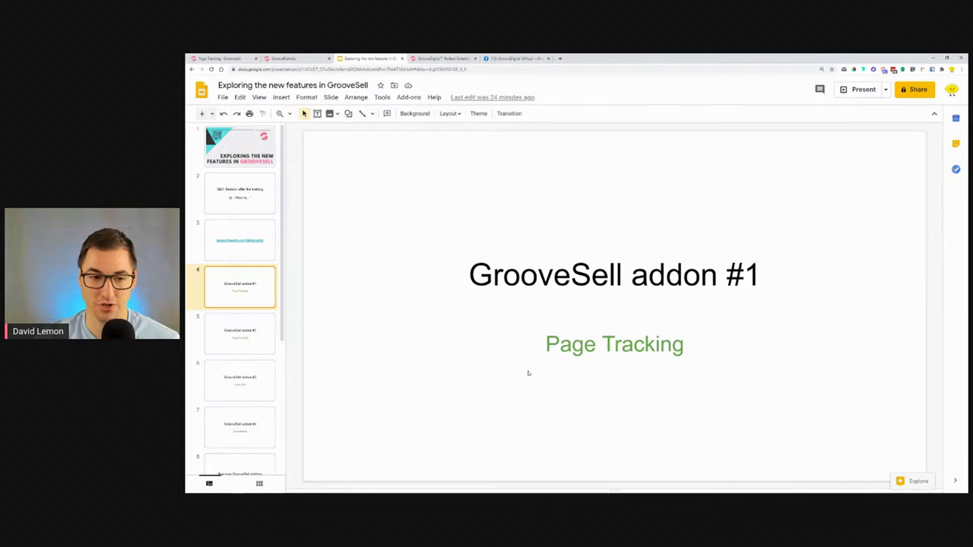
pyautogui.click(218, 352)
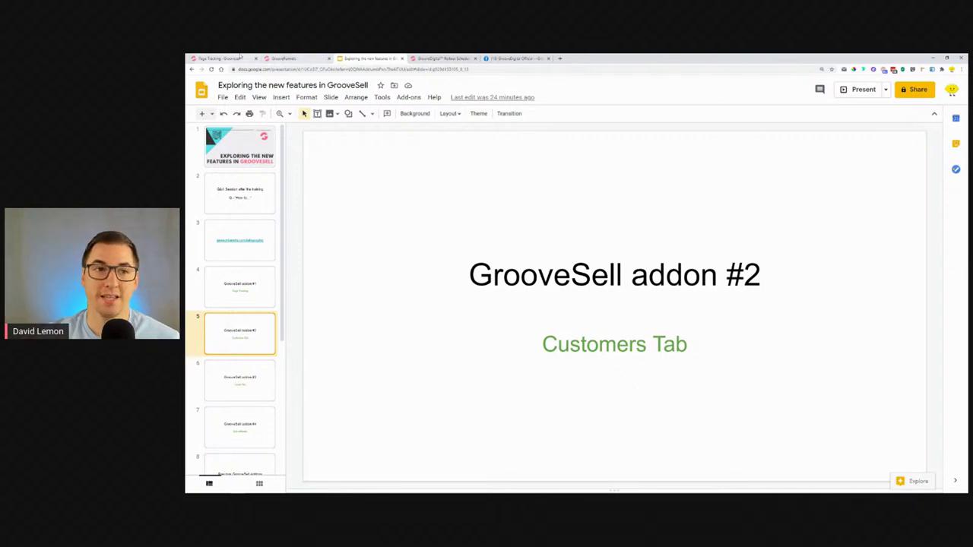
pyautogui.click(224, 58)
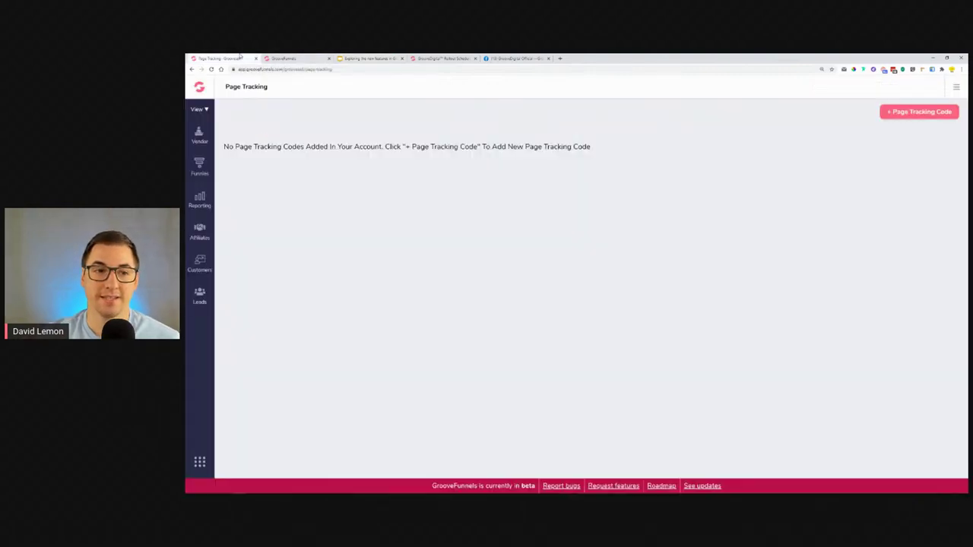
pyautogui.click(200, 262)
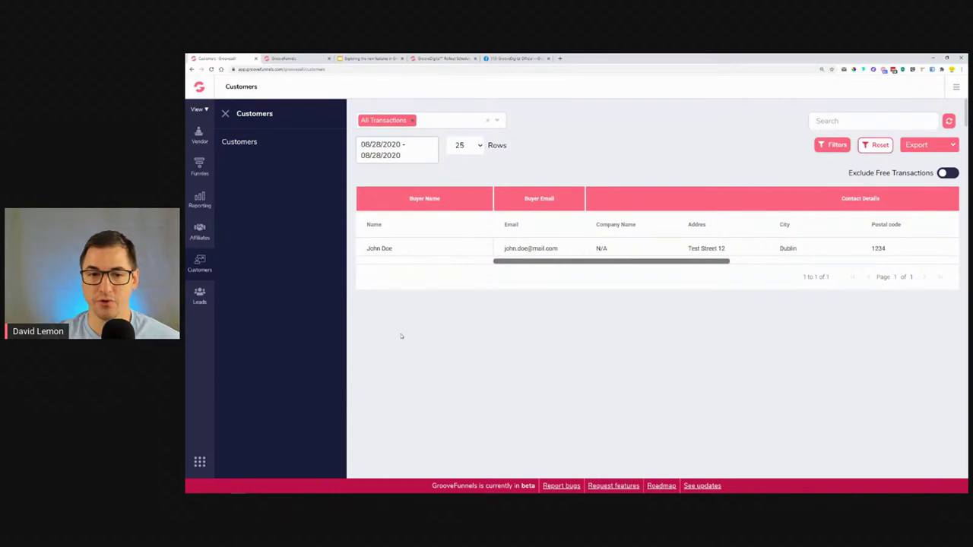
# Remove the All Transactions filter from the Customers list and open the customer's profile.
pyautogui.moveTo(517, 262); pyautogui.dragTo(699, 265)
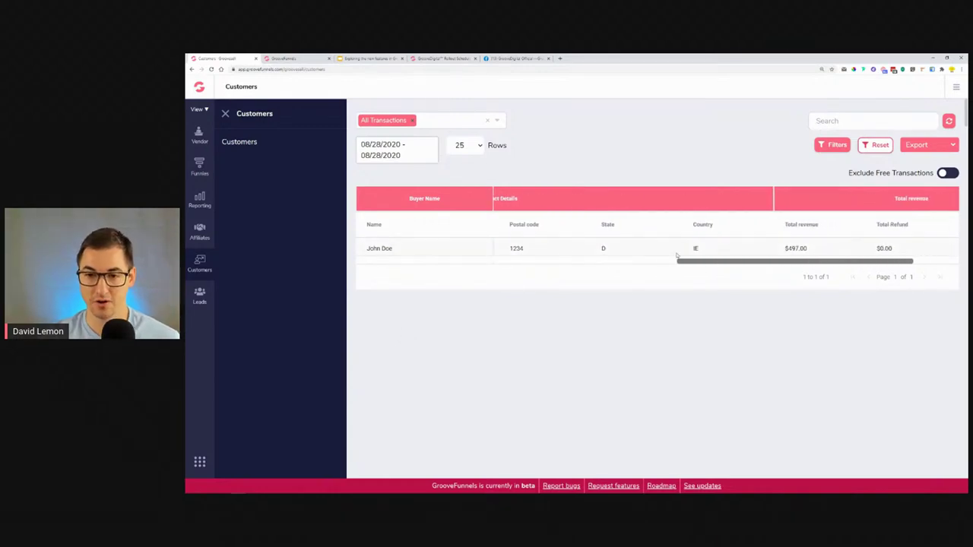
pyautogui.moveTo(708, 265); pyautogui.dragTo(445, 291)
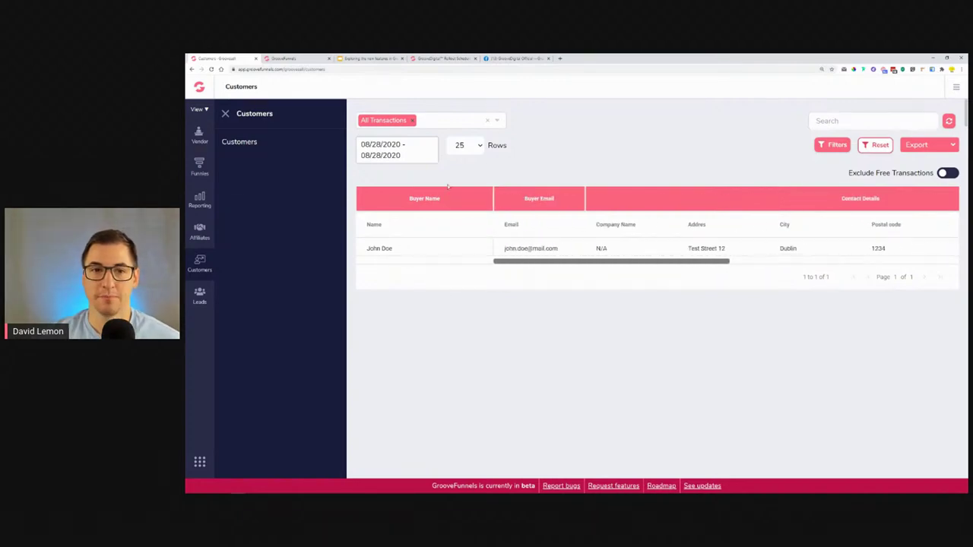
pyautogui.click(452, 122)
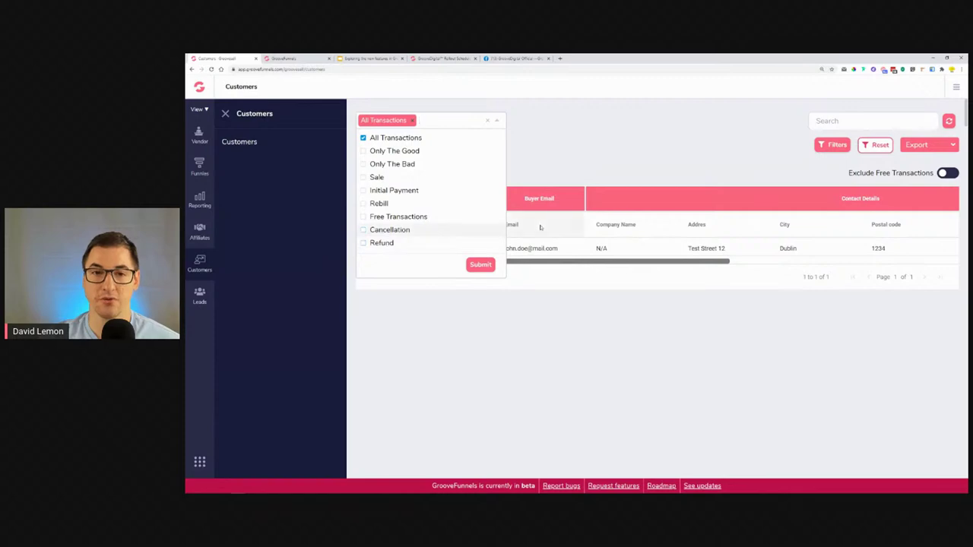
pyautogui.click(490, 121)
pyautogui.click(539, 125)
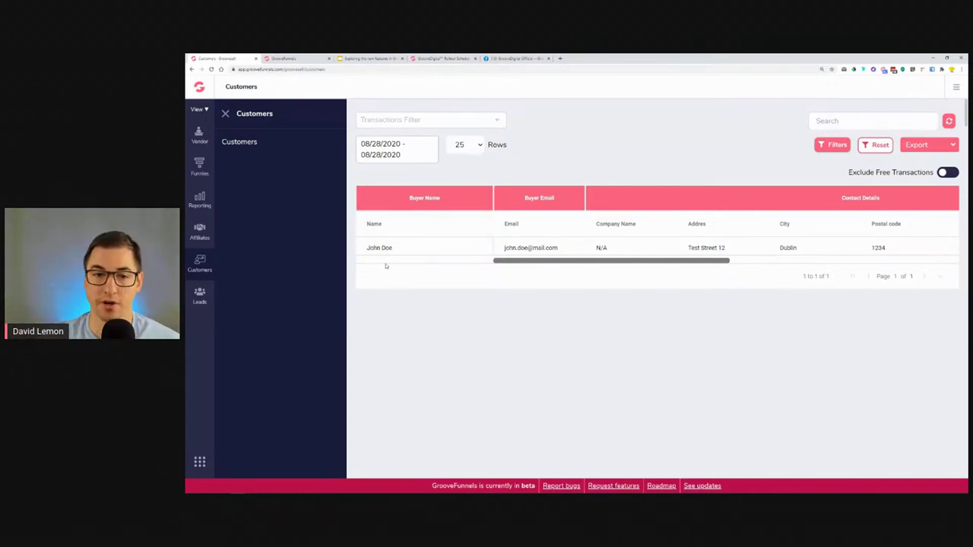
pyautogui.click(384, 252)
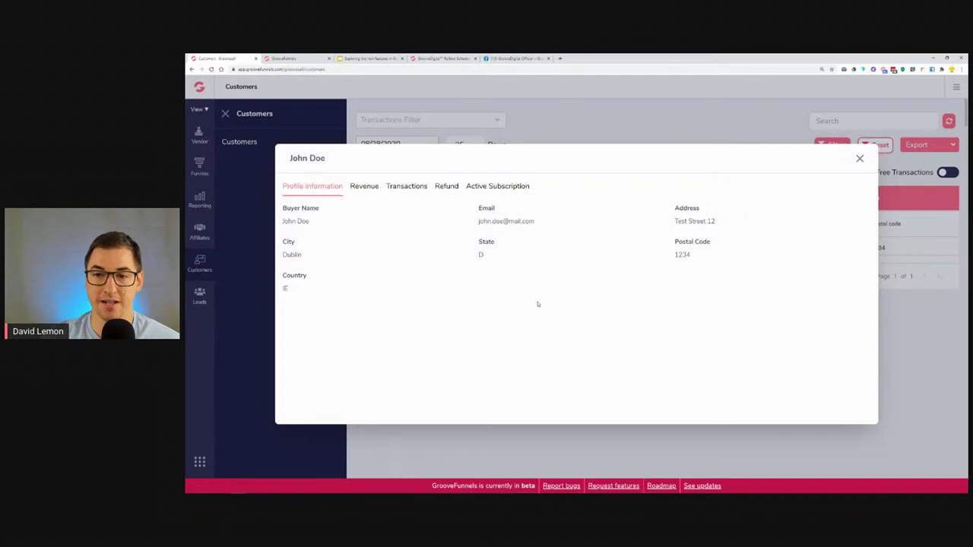
# Check the customer's revenue, transactions, refunds (none found) and active subscriptions, then close the details.
pyautogui.click(366, 189)
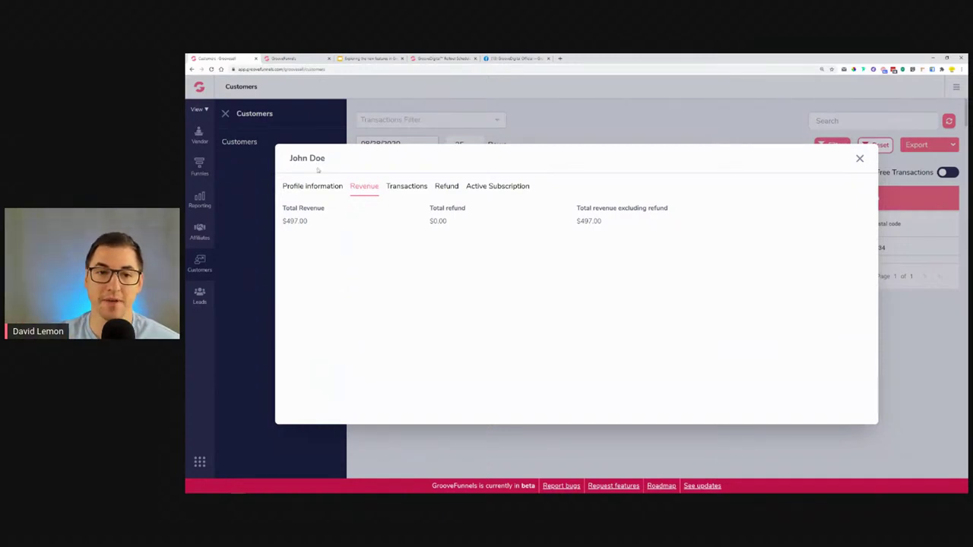
pyautogui.click(408, 187)
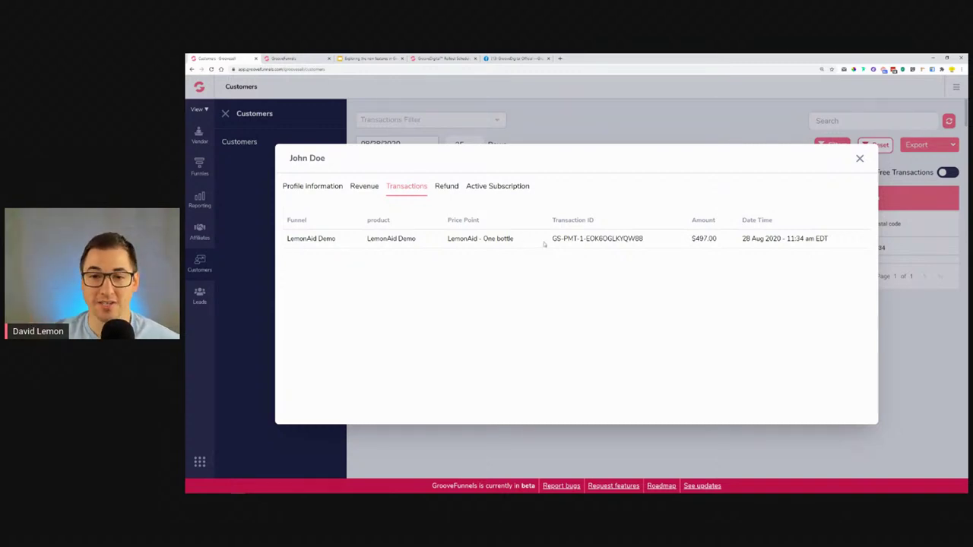
pyautogui.moveTo(544, 244); pyautogui.dragTo(764, 239)
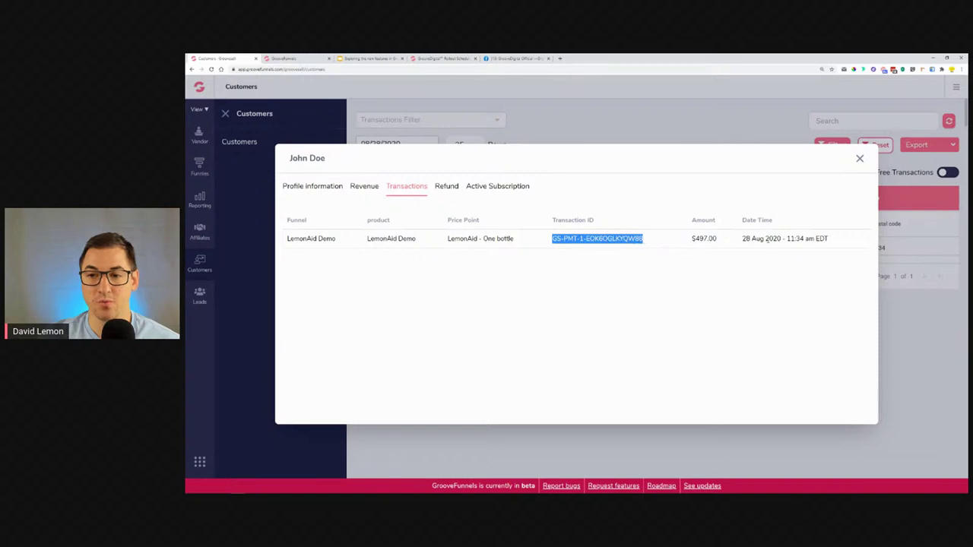
pyautogui.click(454, 189)
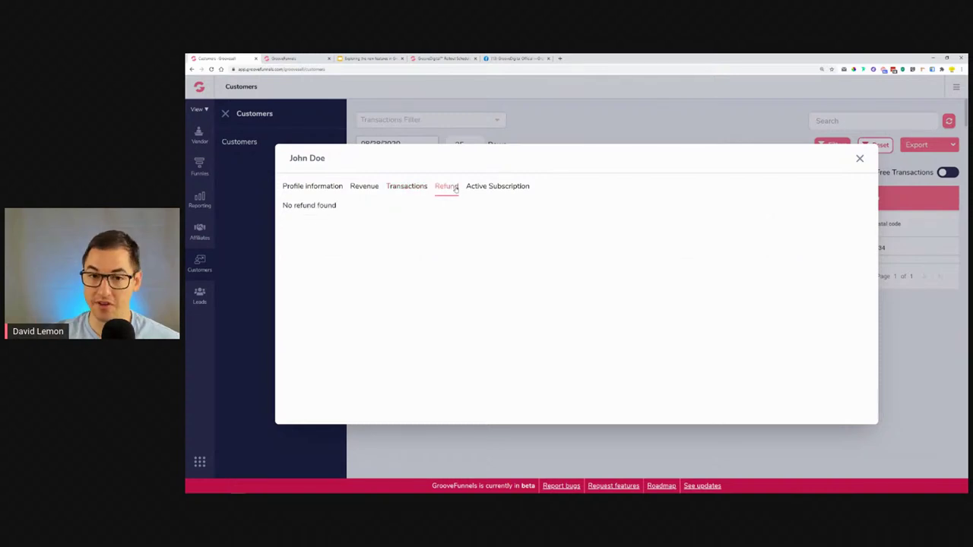
pyautogui.moveTo(337, 206); pyautogui.dragTo(288, 205)
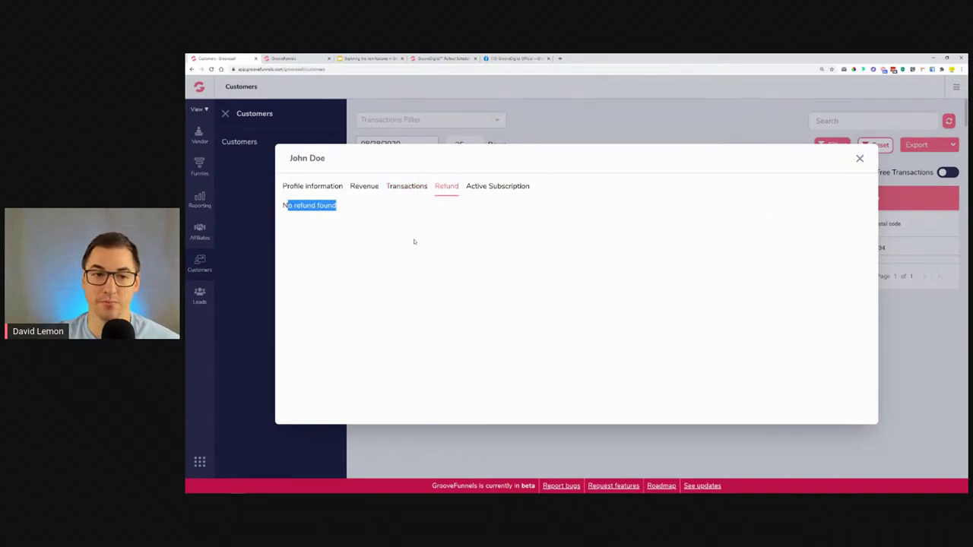
pyautogui.click(492, 189)
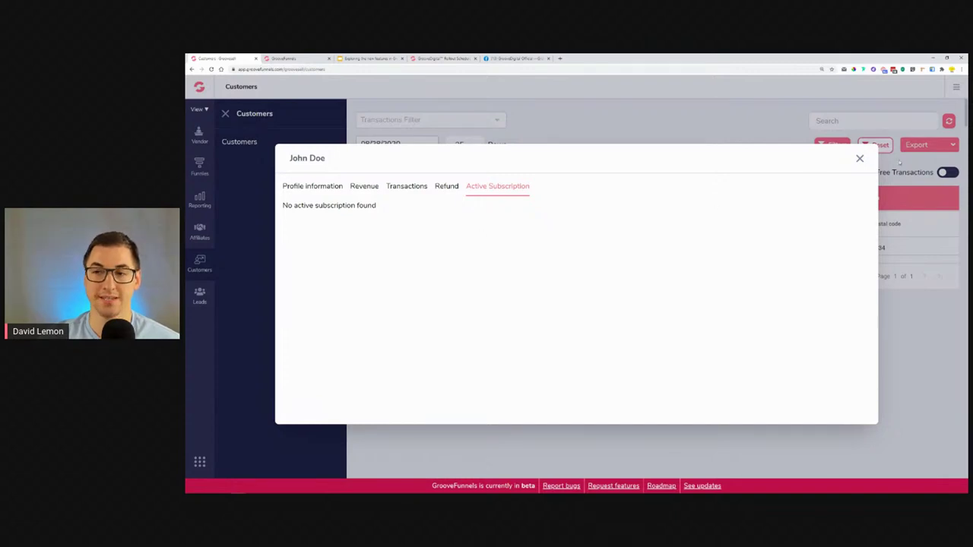
pyautogui.click(860, 158)
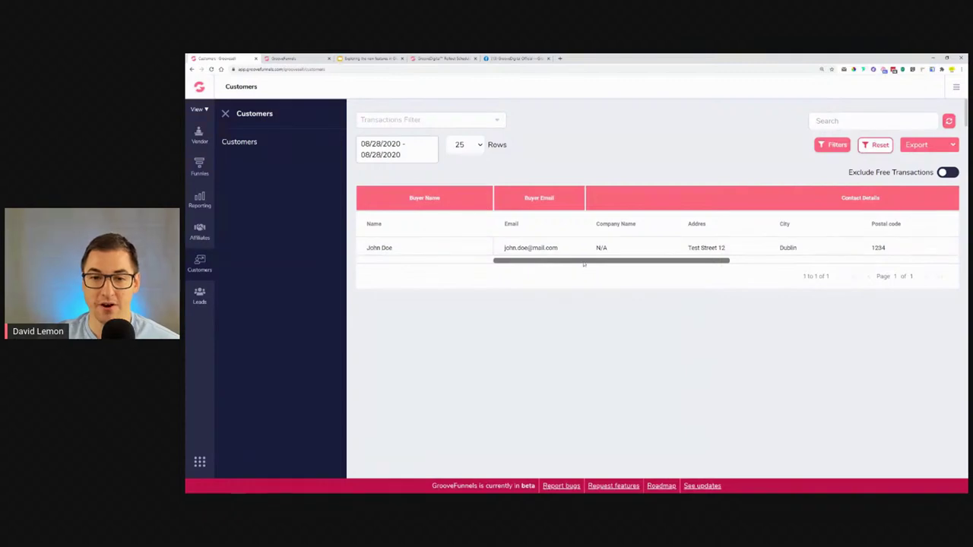
pyautogui.moveTo(589, 263); pyautogui.dragTo(526, 296)
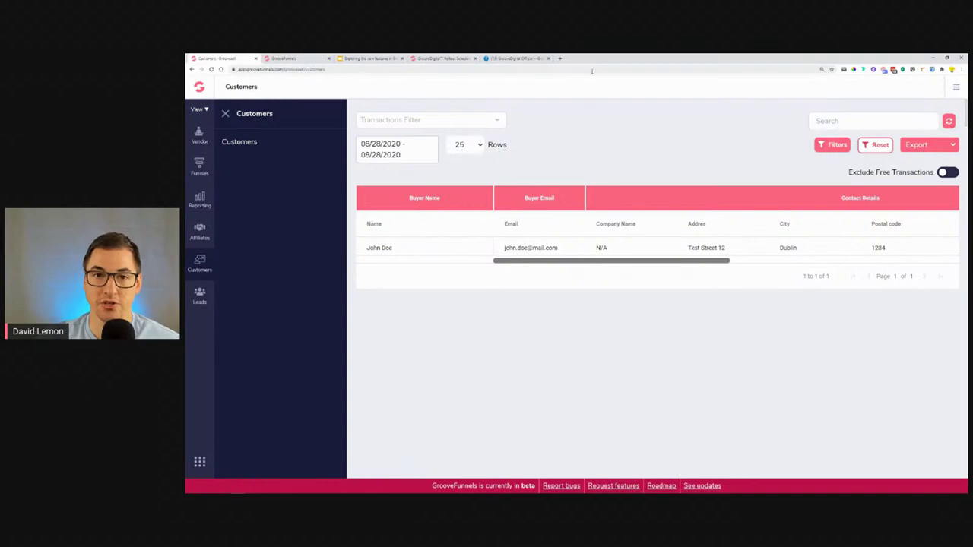
# Try the Sale transaction filter on the customers list, then clear it again.
pyautogui.click(426, 120)
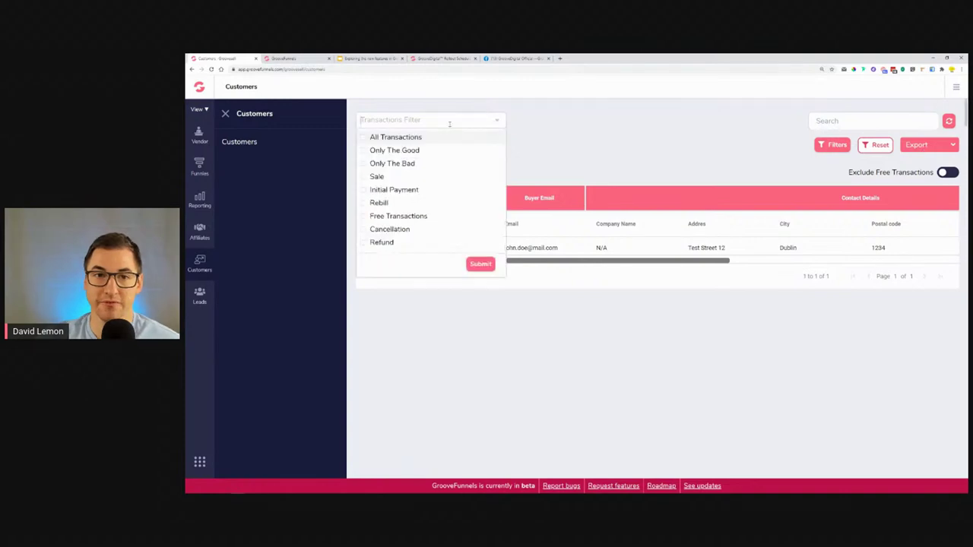
pyautogui.click(365, 176)
pyautogui.click(495, 121)
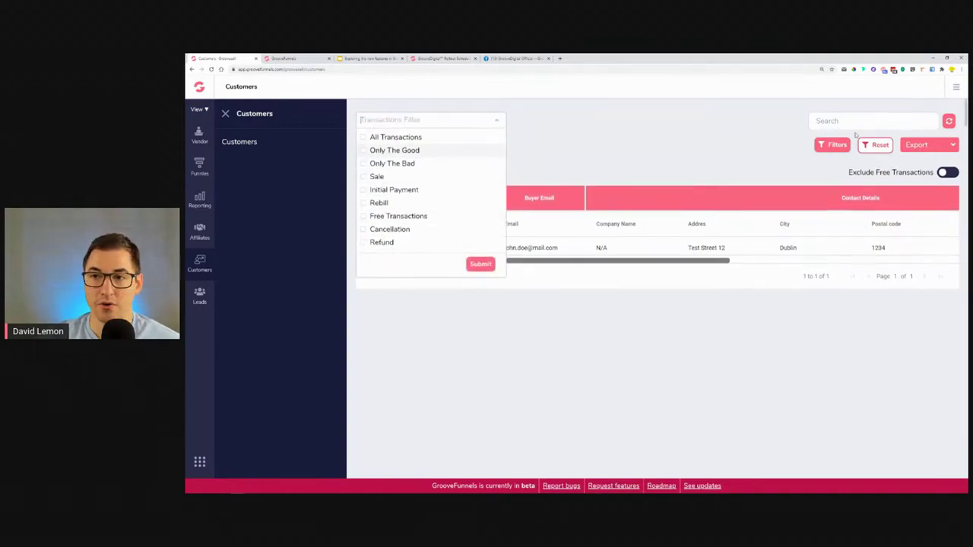
# Filter customers to the LemonAid funnel with all transaction types, then return to Product Funnels.
pyautogui.click(834, 145)
pyautogui.click(348, 190)
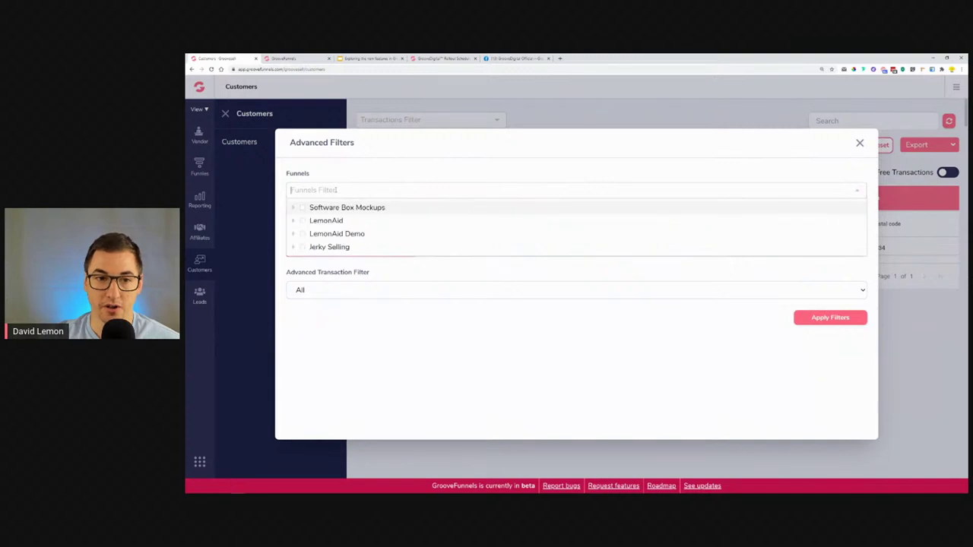
pyautogui.click(303, 221)
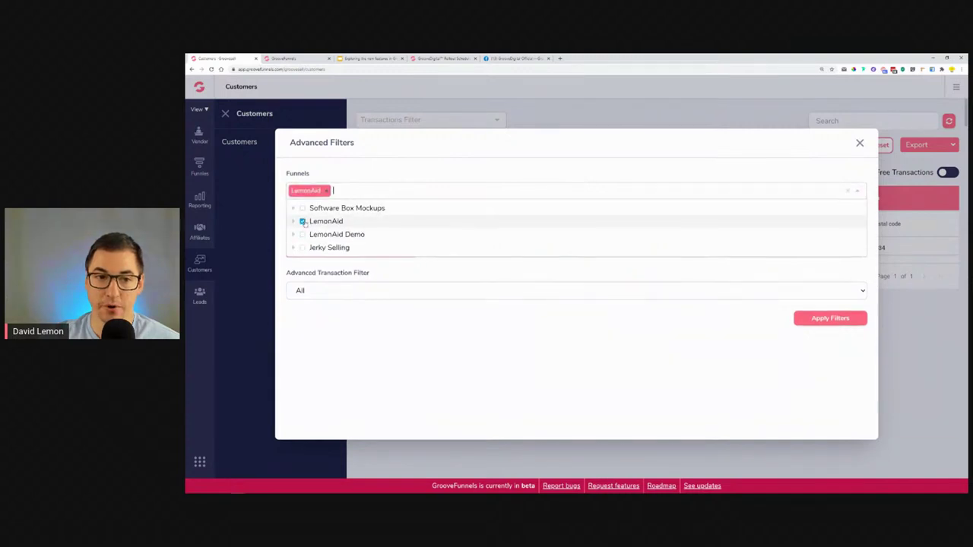
pyautogui.click(313, 333)
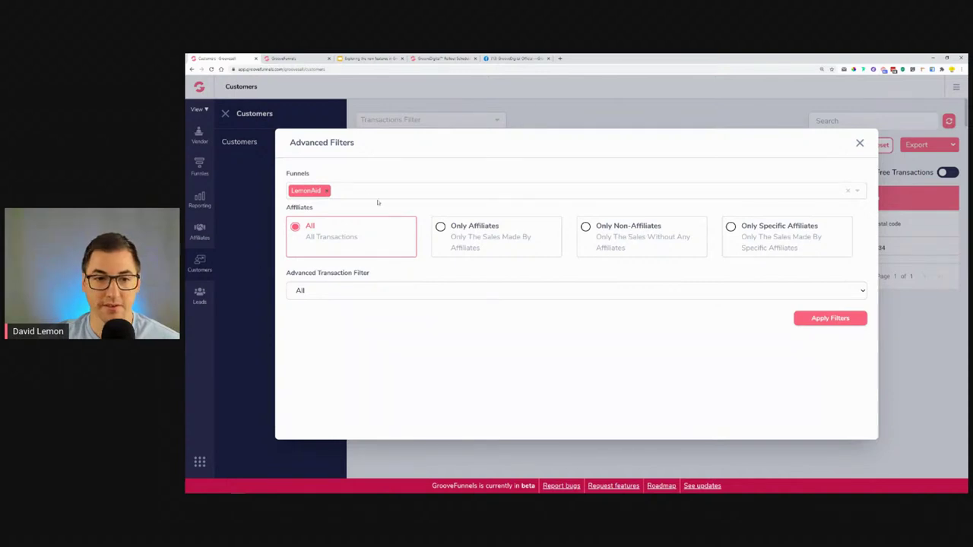
pyautogui.click(373, 291)
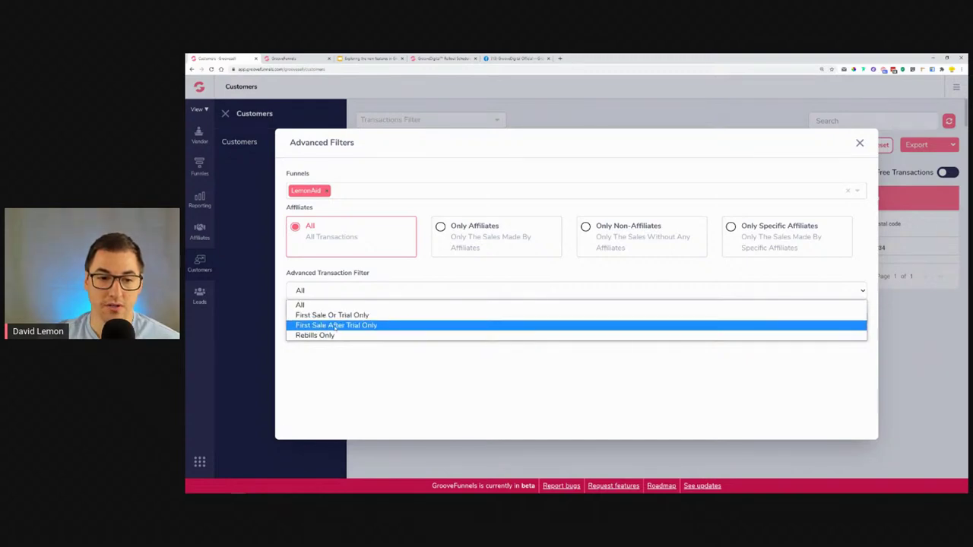
pyautogui.click(424, 279)
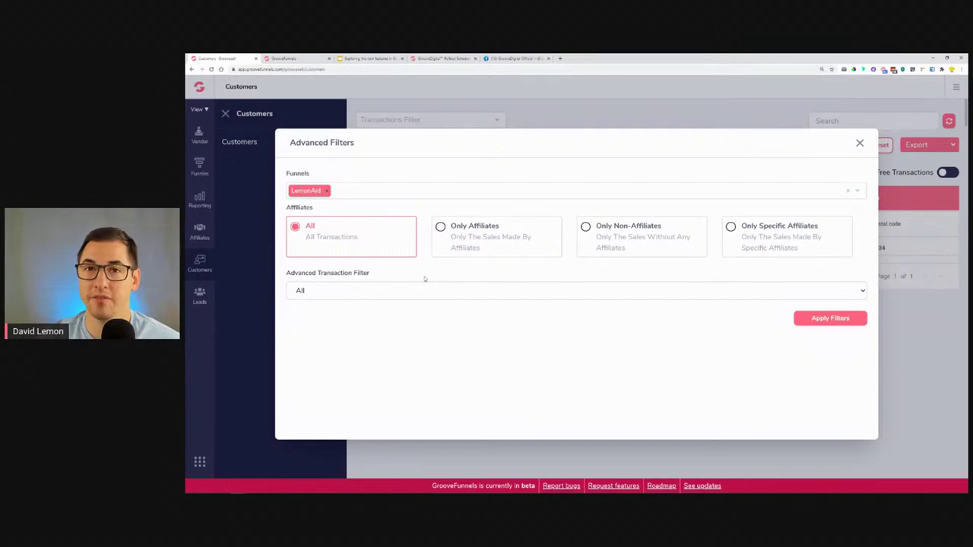
pyautogui.click(830, 318)
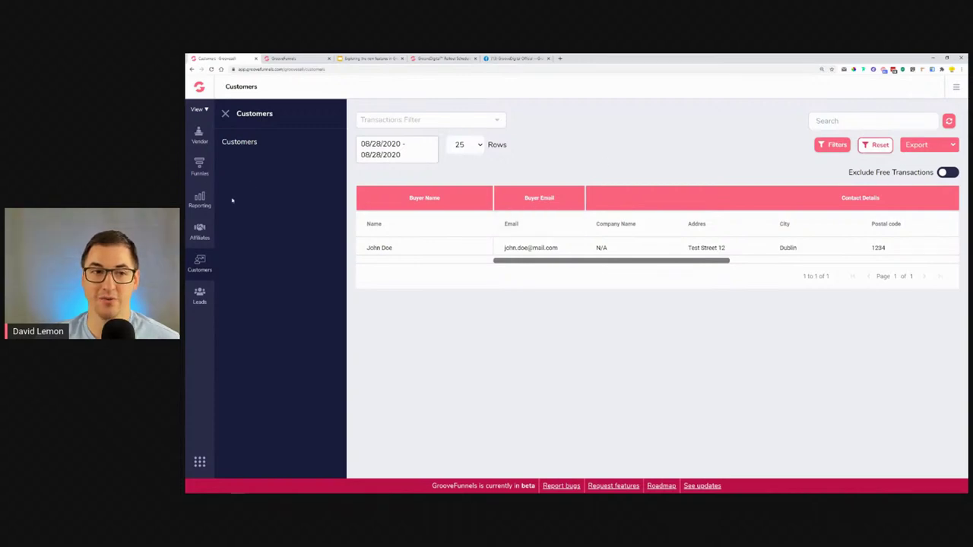
pyautogui.click(203, 176)
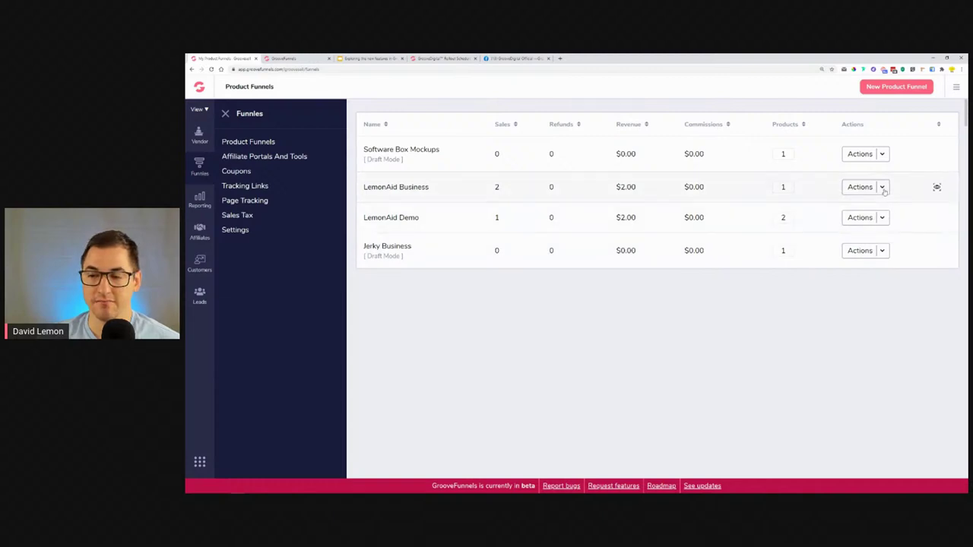
# Open LemonAid Business's single-price one-step checkout link for One cup of Lemonade in a new tab.
pyautogui.click(882, 188)
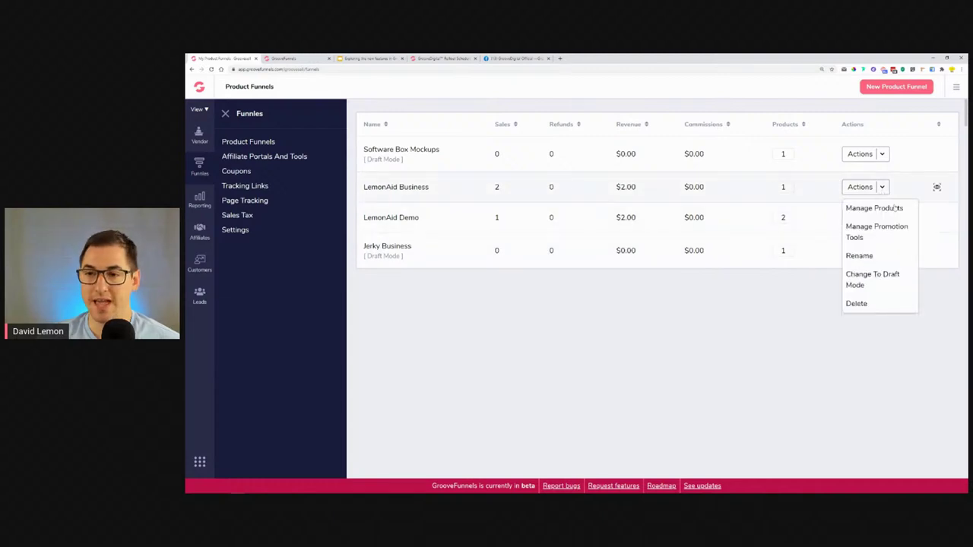
pyautogui.click(896, 207)
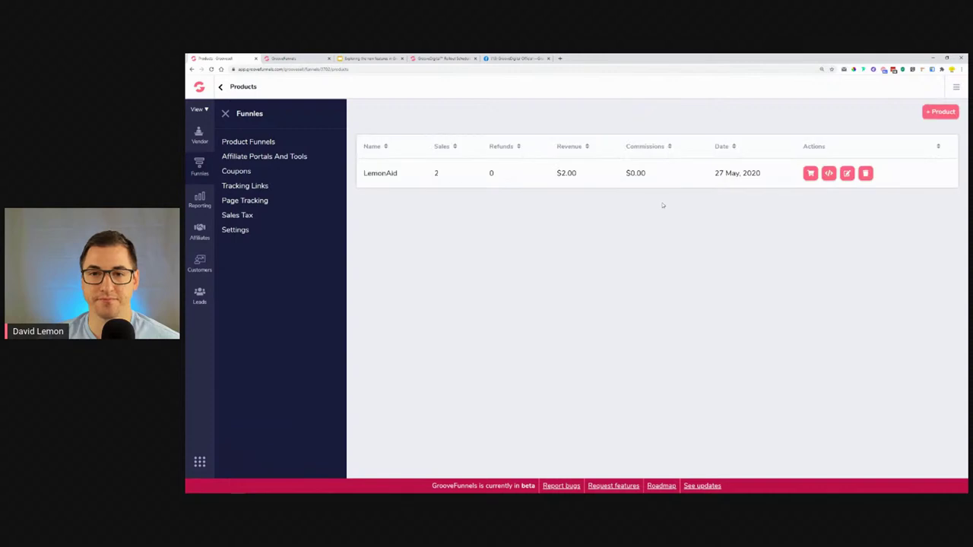
pyautogui.click(810, 173)
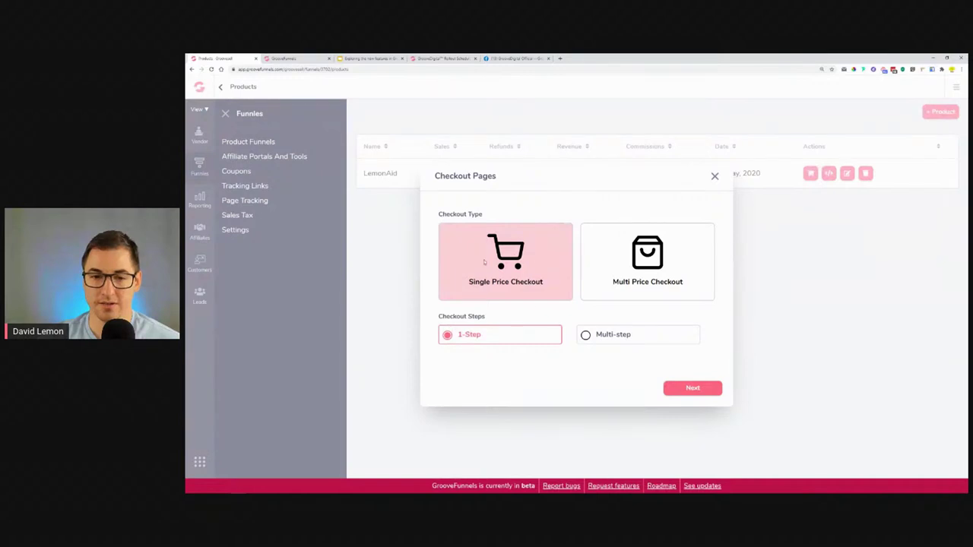
pyautogui.click(673, 390)
pyautogui.click(574, 345)
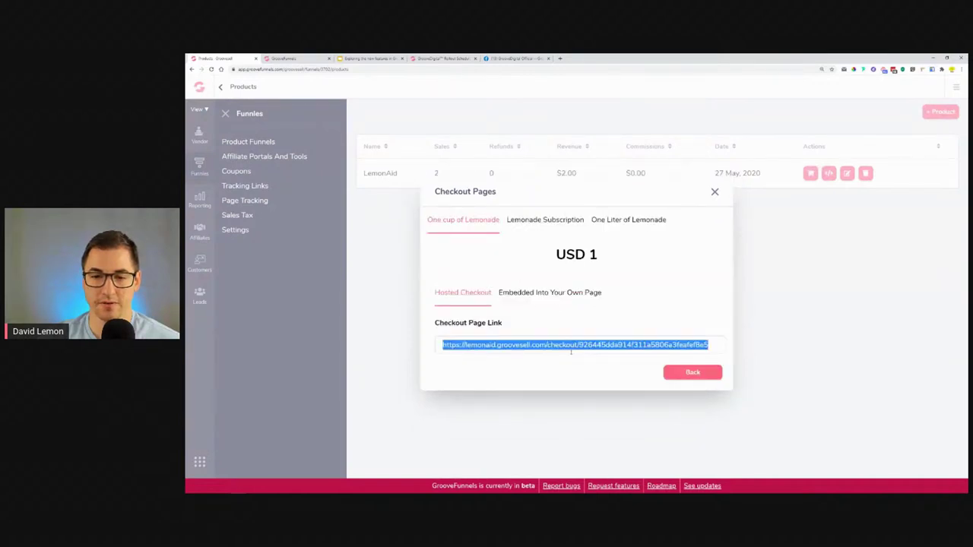
pyautogui.rightClick(573, 351)
pyautogui.click(602, 365)
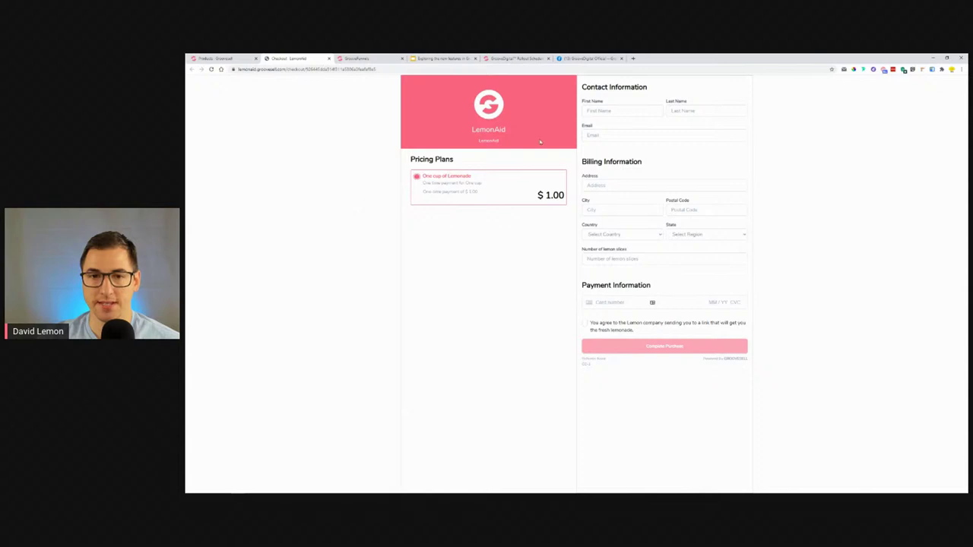
# Enter the test buyer's first name, last name and e-mail address on the checkout.
pyautogui.click(608, 109)
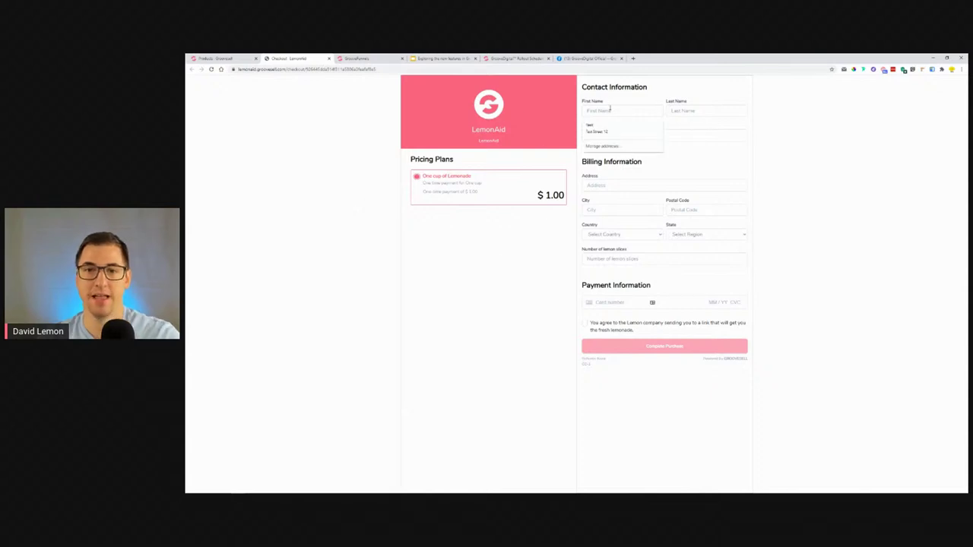
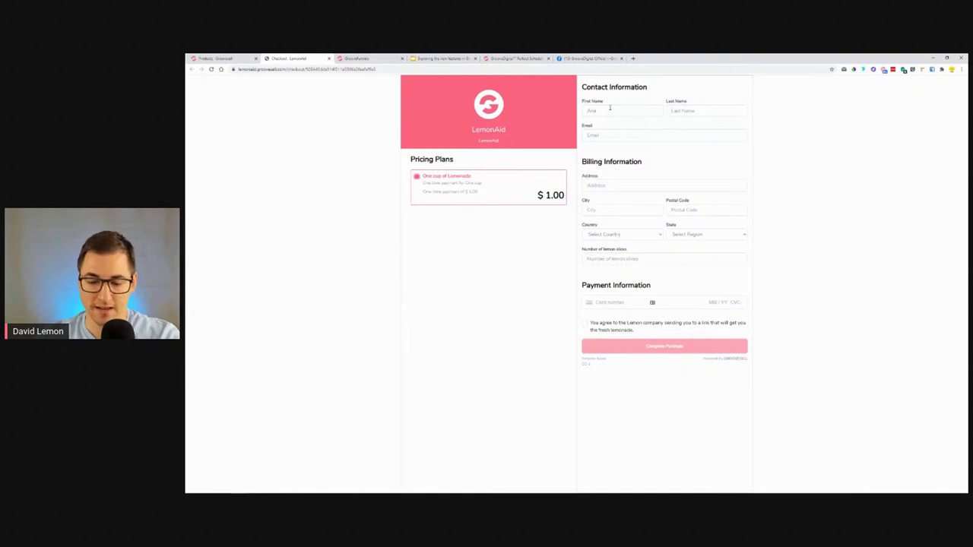
pyautogui.press('Tab')
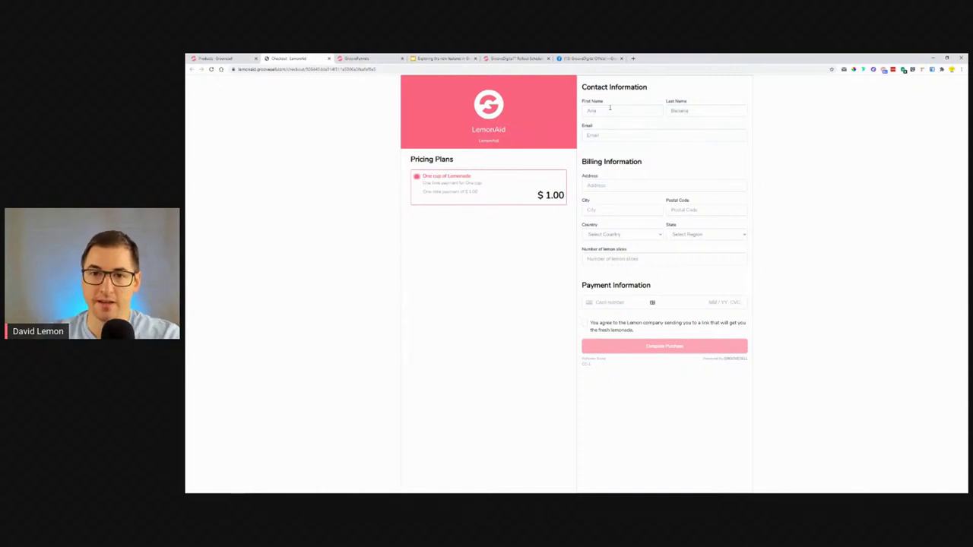
pyautogui.press('Tab')
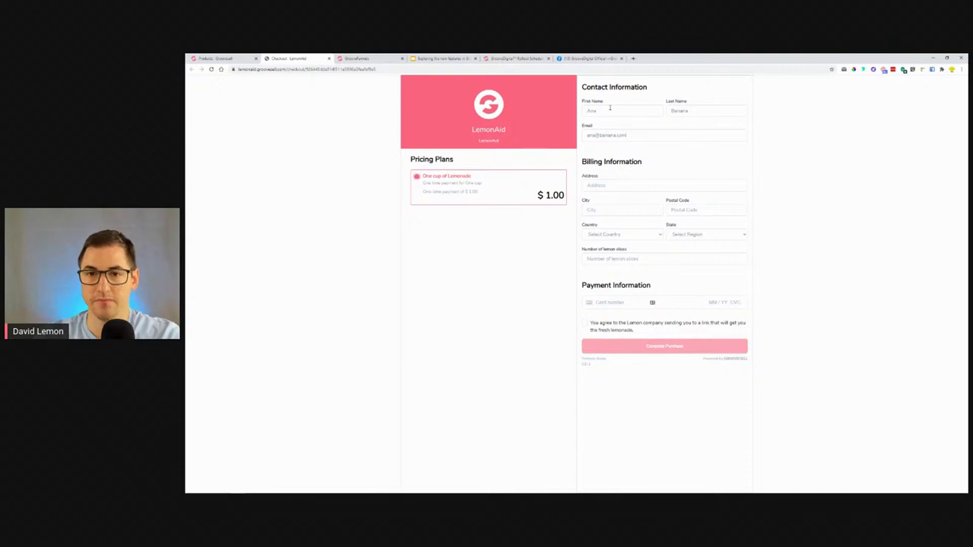
# Autofill billing, order 12 lemon slices, enter the test card, accept terms and complete purchase.
pyautogui.click(590, 185)
pyautogui.click(600, 201)
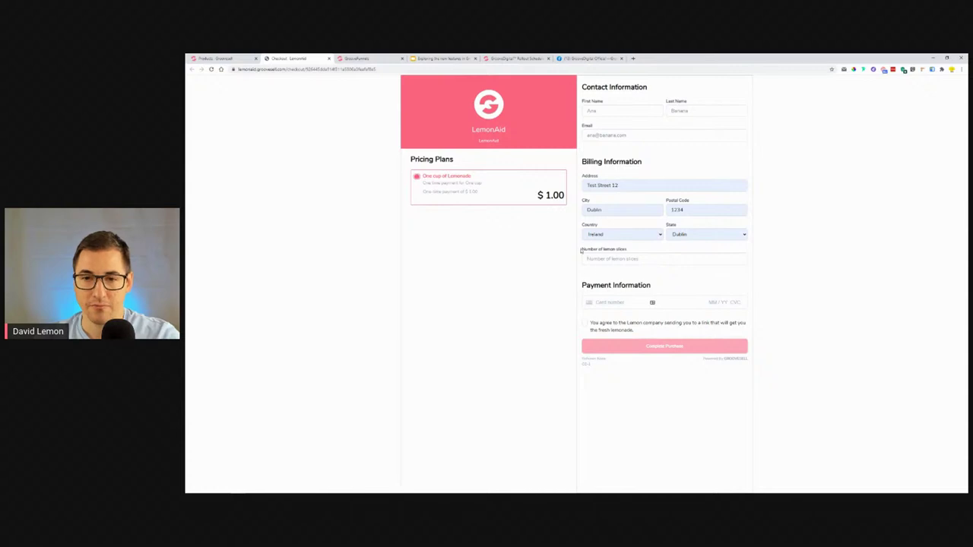
pyautogui.write('12')
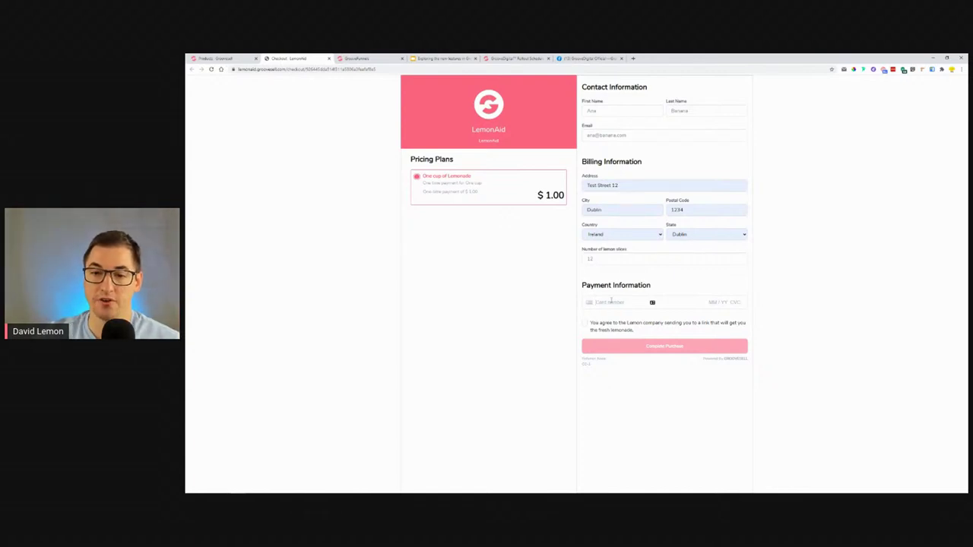
pyautogui.write('4242 4242 4242 42')
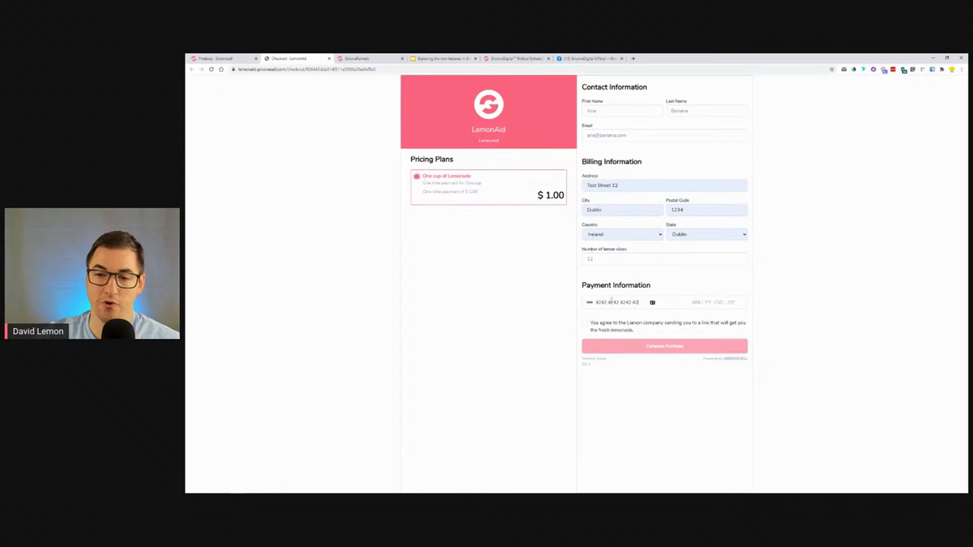
pyautogui.write('42 04 / 24 123 45678')
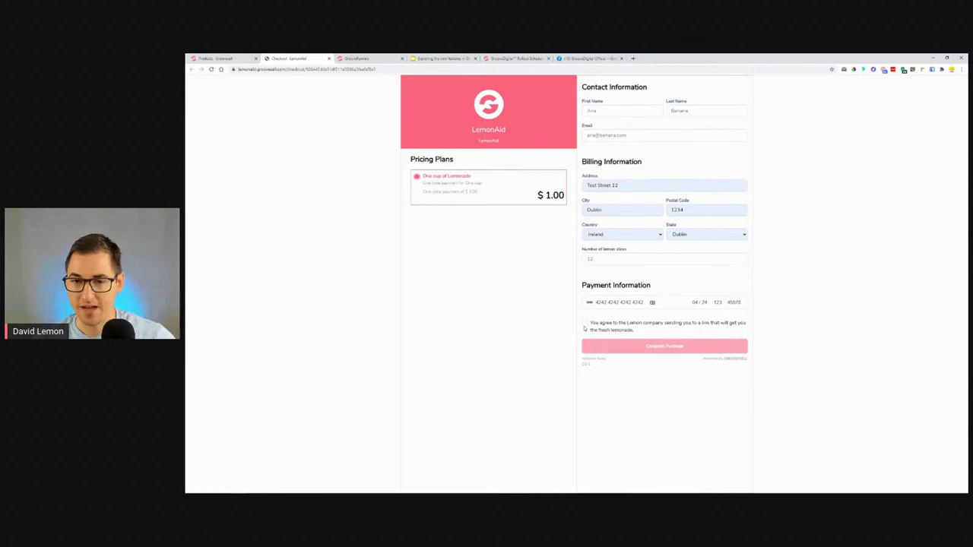
pyautogui.click(585, 323)
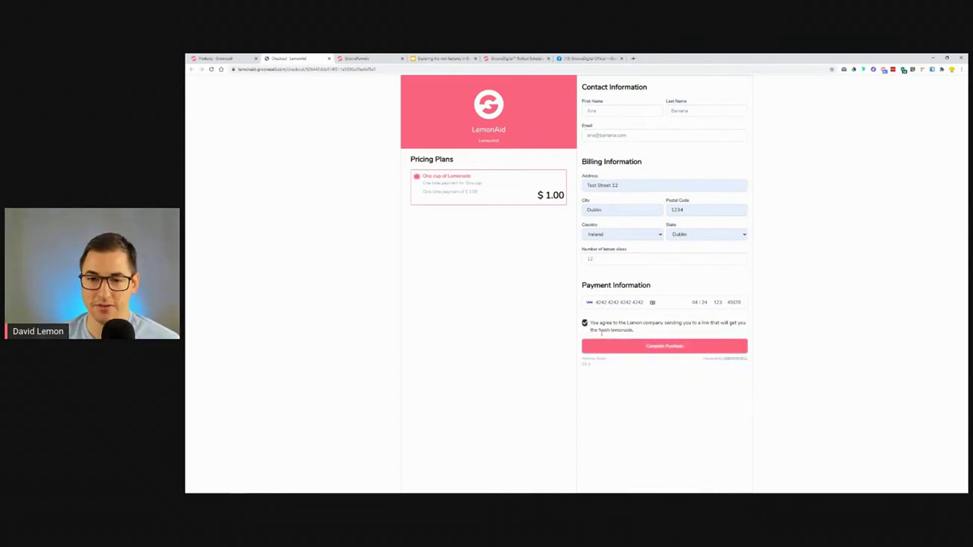
pyautogui.click(661, 346)
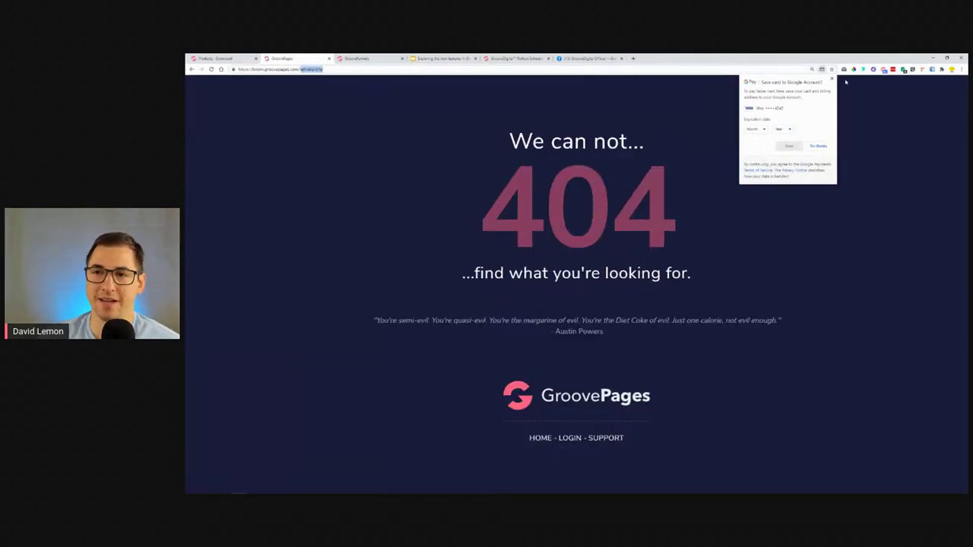
# Dismiss the save-card prompt and close the Checkout Pages dialog on GrooveSell Products.
pyautogui.click(833, 80)
pyautogui.click(310, 69)
pyautogui.click(325, 69)
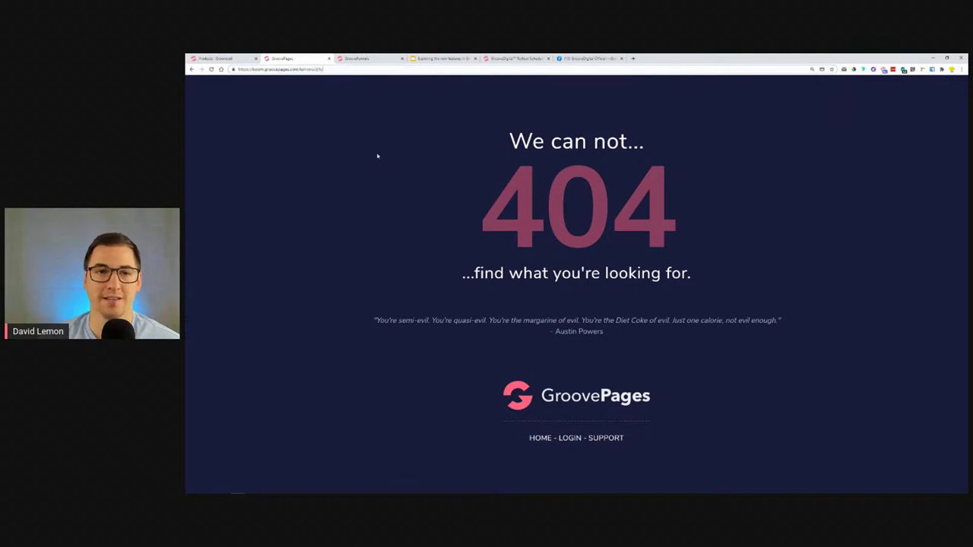
pyautogui.click(237, 57)
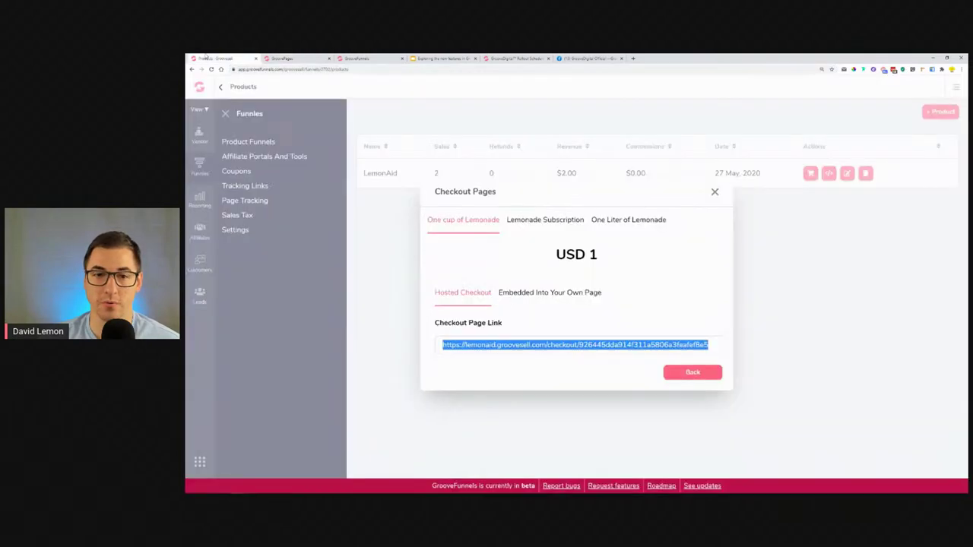
pyautogui.click(714, 192)
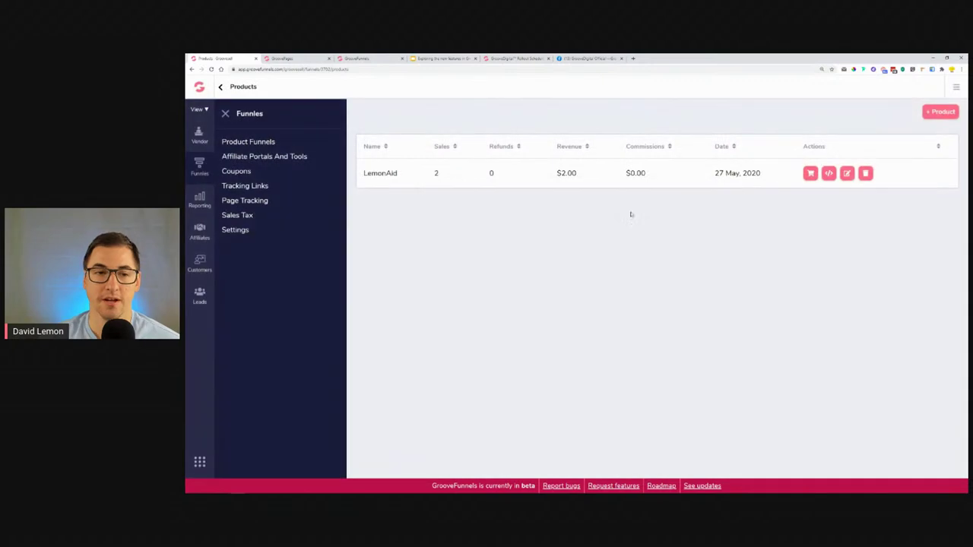
# In Customers, check the new buyer's $1.00 total revenue and open their profile.
pyautogui.click(199, 263)
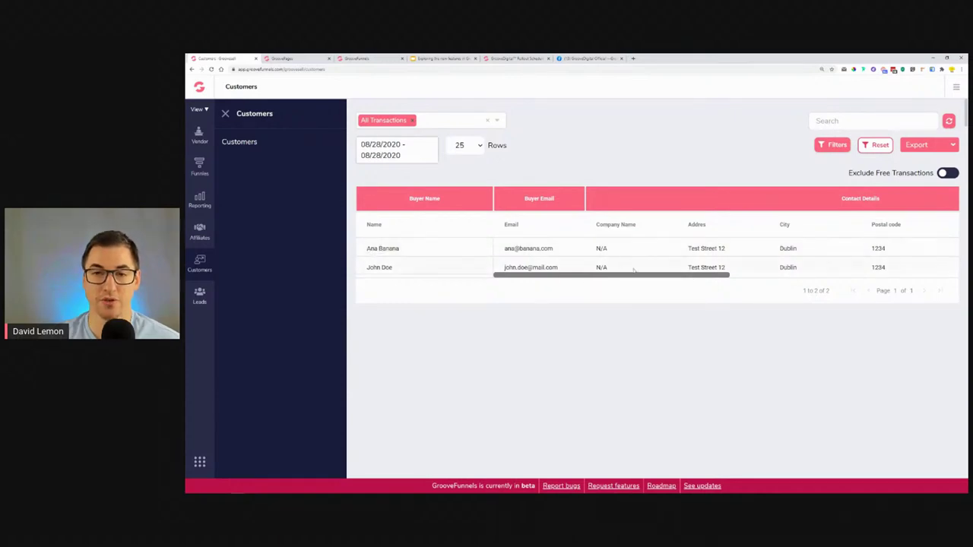
pyautogui.moveTo(621, 277); pyautogui.dragTo(863, 277)
pyautogui.doubleClick(713, 249)
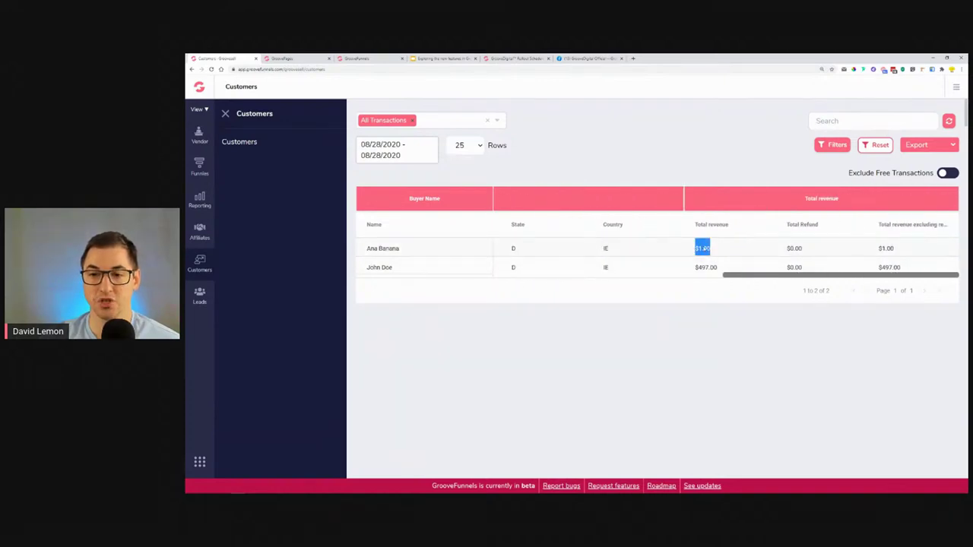
pyautogui.moveTo(791, 278); pyautogui.dragTo(394, 274)
pyautogui.click(392, 251)
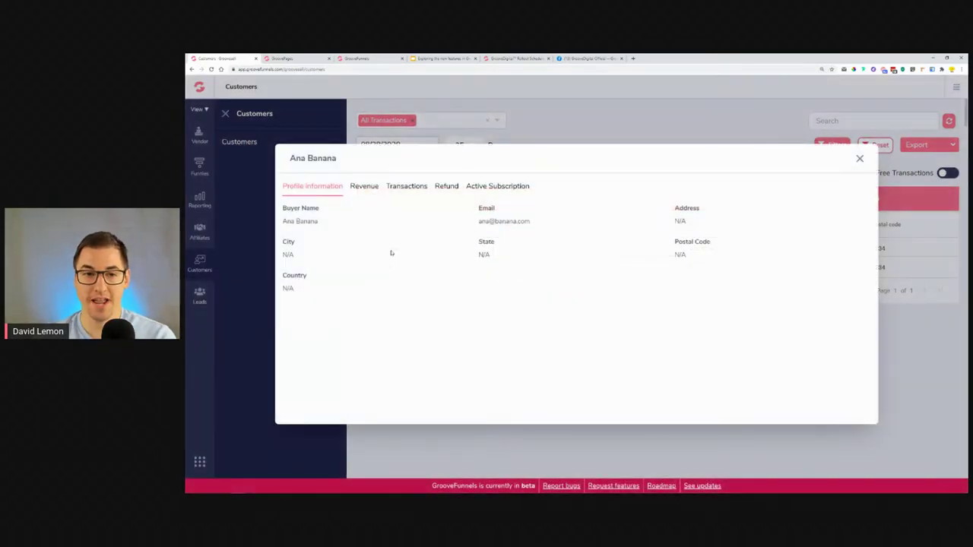
# Review the buyer's revenue, $497.00 and $1.00 transactions, refunds and One cup of Lemonade subscription, then close.
pyautogui.click(368, 188)
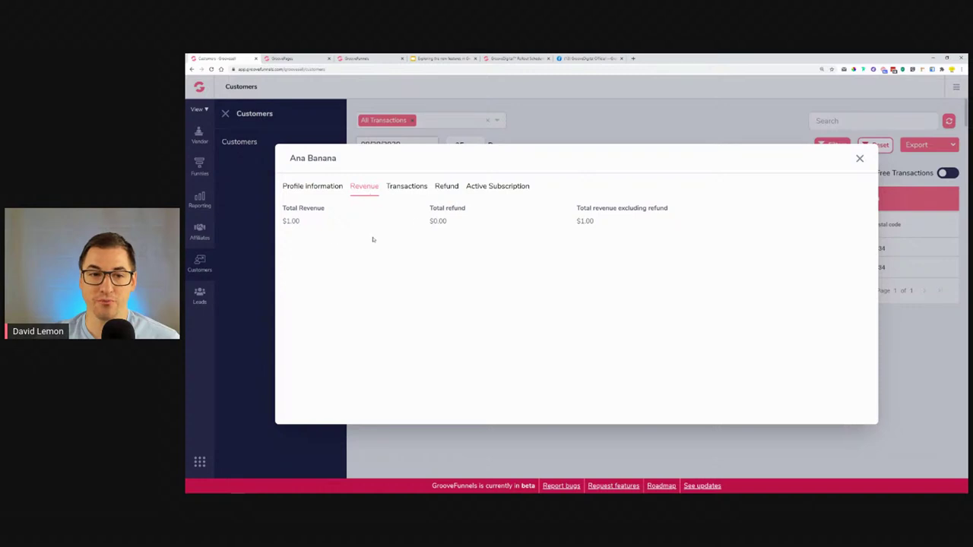
pyautogui.click(410, 187)
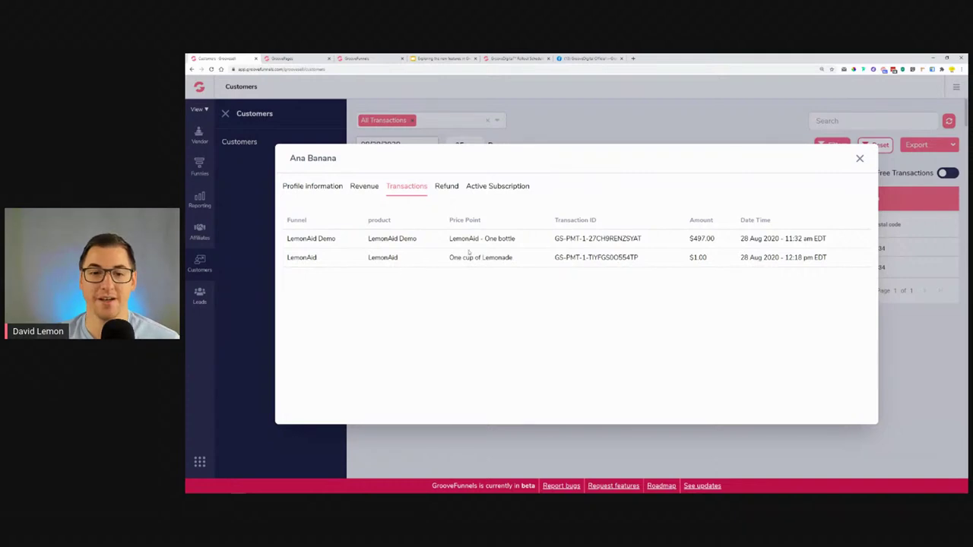
pyautogui.moveTo(558, 238); pyautogui.dragTo(371, 238)
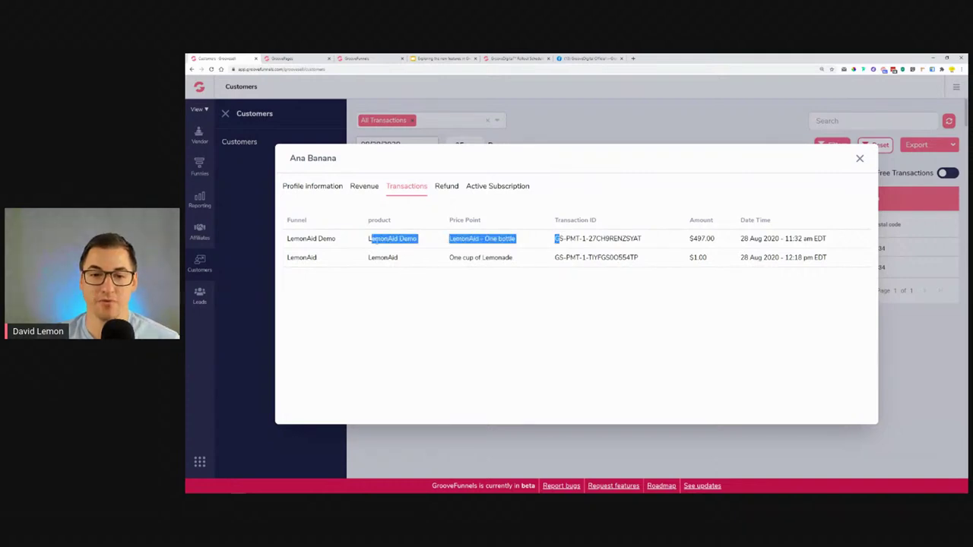
pyautogui.click(447, 187)
pyautogui.click(489, 192)
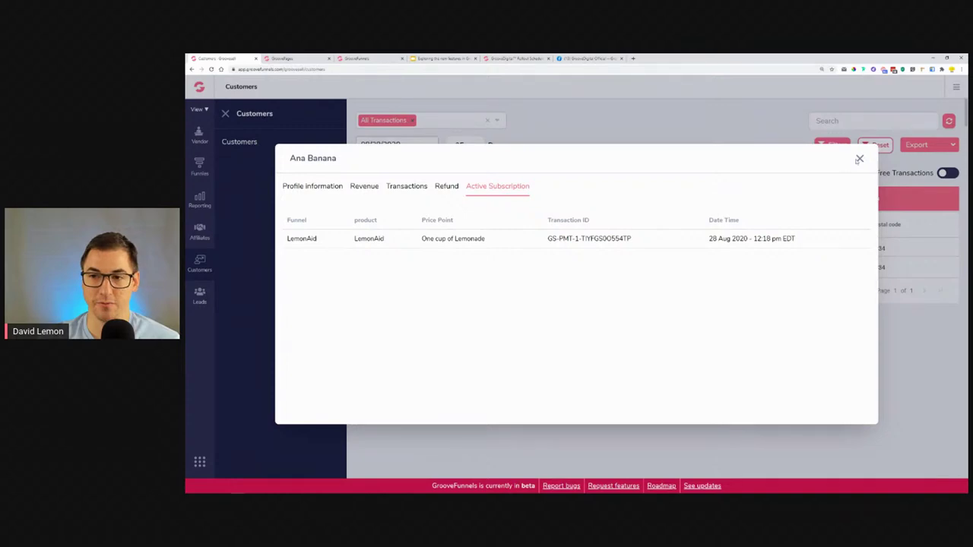
pyautogui.click(858, 159)
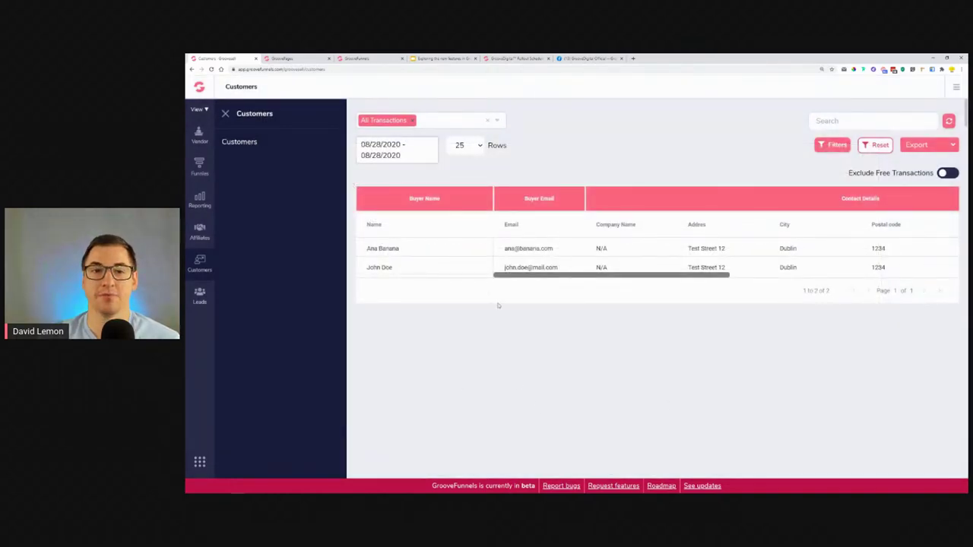
# Filter the Customers table to Sale transactions in the LemonAid Demo funnel.
pyautogui.click(449, 121)
pyautogui.click(376, 178)
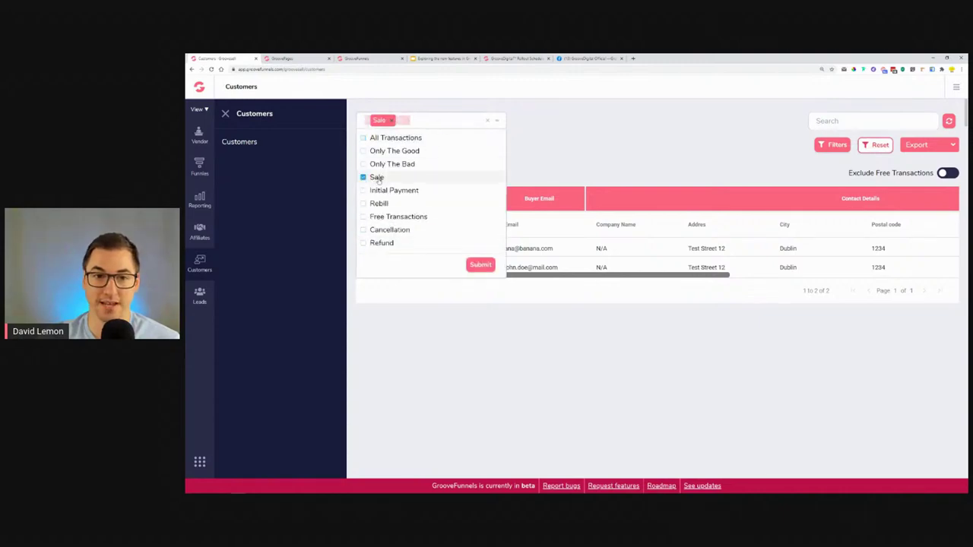
pyautogui.click(480, 265)
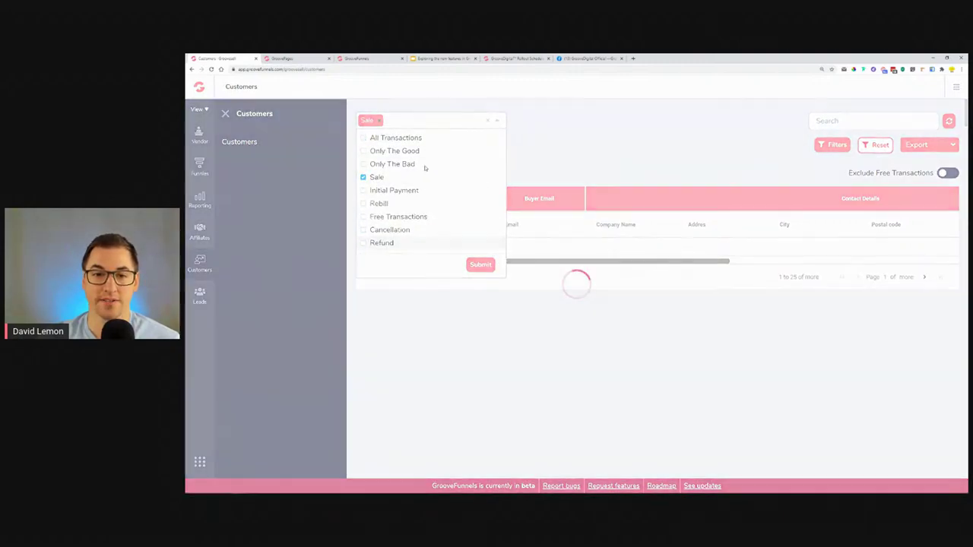
pyautogui.click(589, 163)
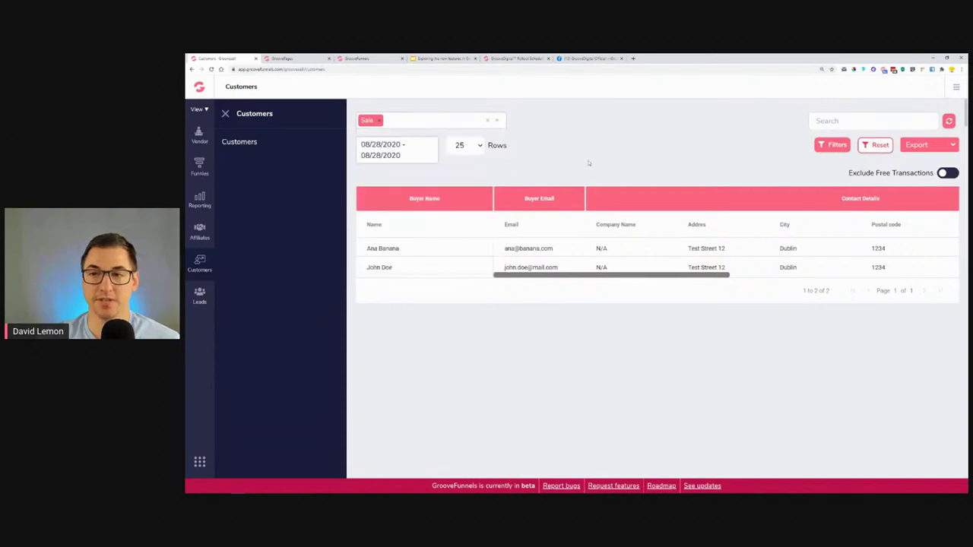
pyautogui.click(834, 145)
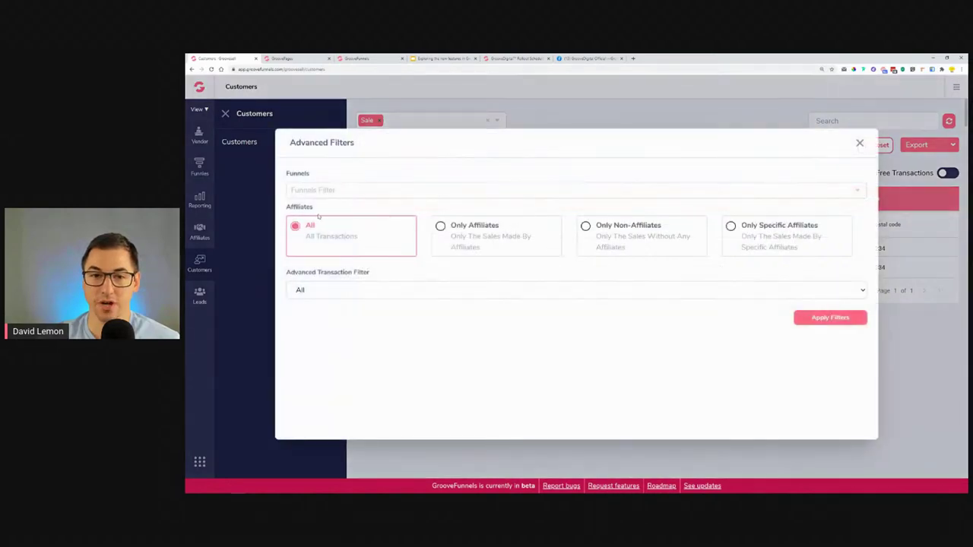
pyautogui.click(351, 191)
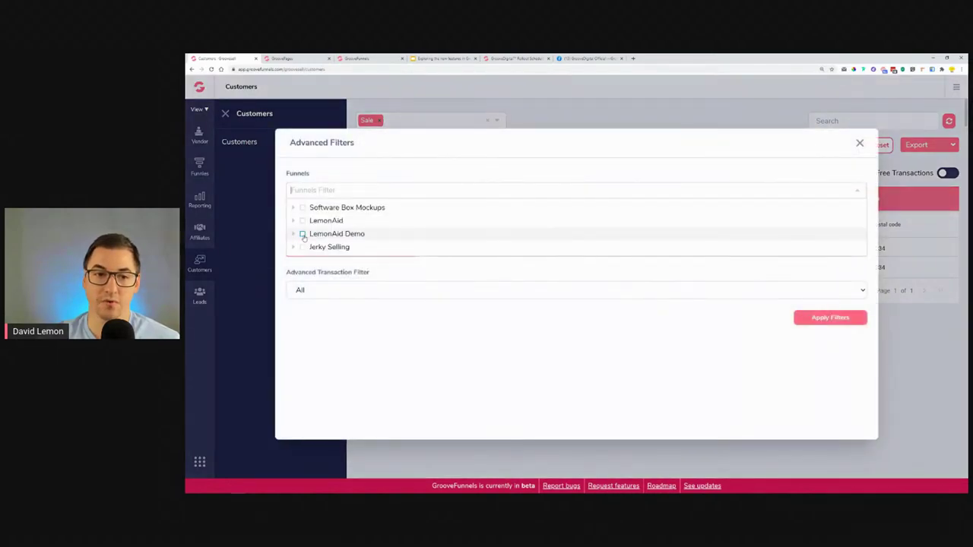
pyautogui.click(303, 235)
pyautogui.click(830, 318)
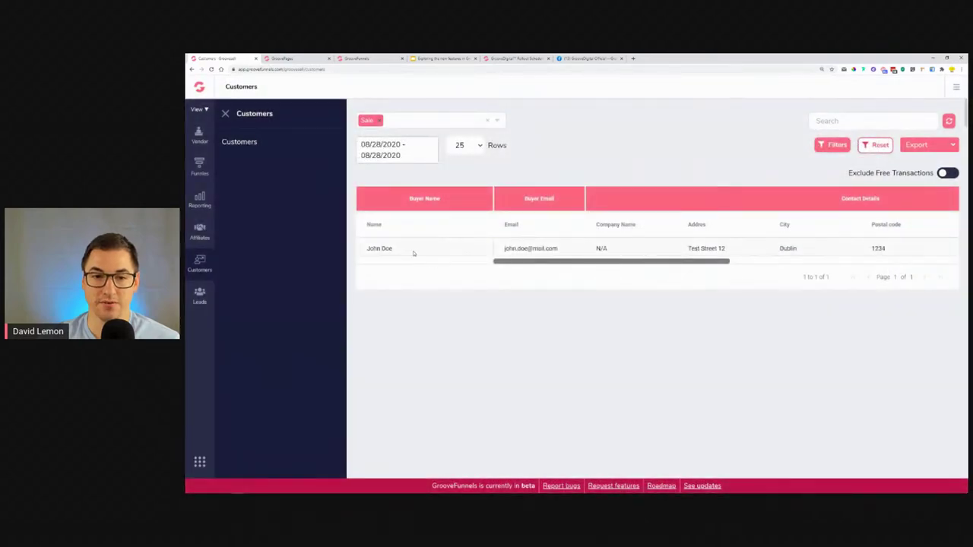
# Switch the funnel filter to LemonAid and remove the Sale transaction filter.
pyautogui.click(832, 144)
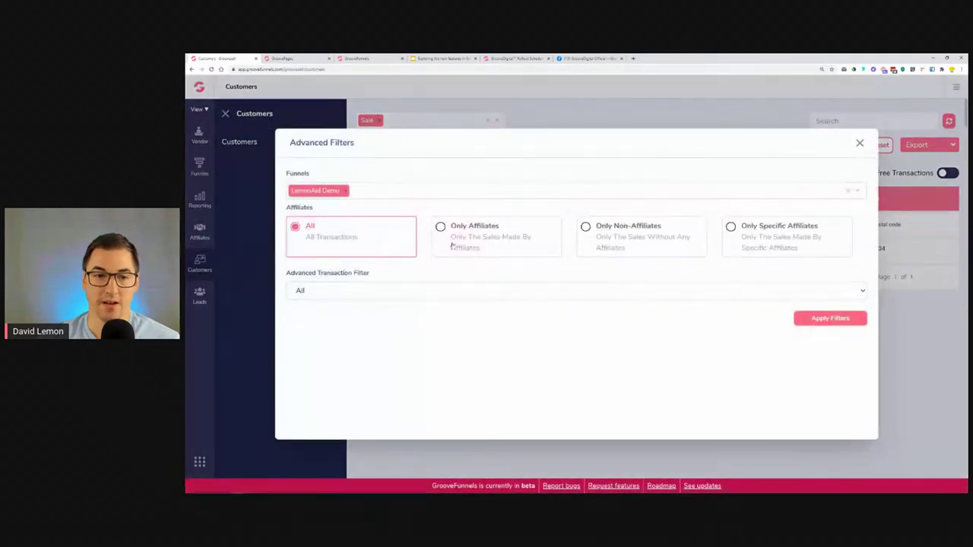
pyautogui.click(346, 190)
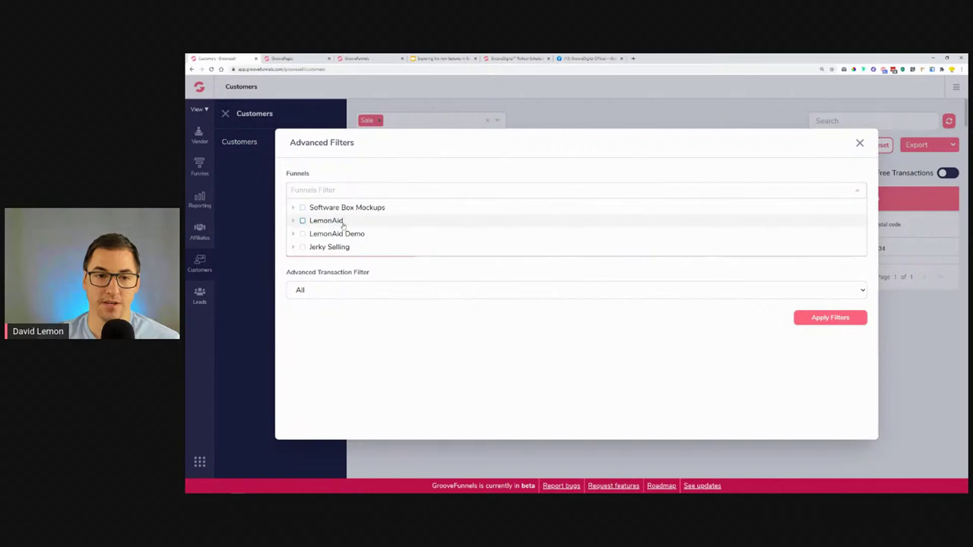
pyautogui.click(332, 223)
pyautogui.click(838, 320)
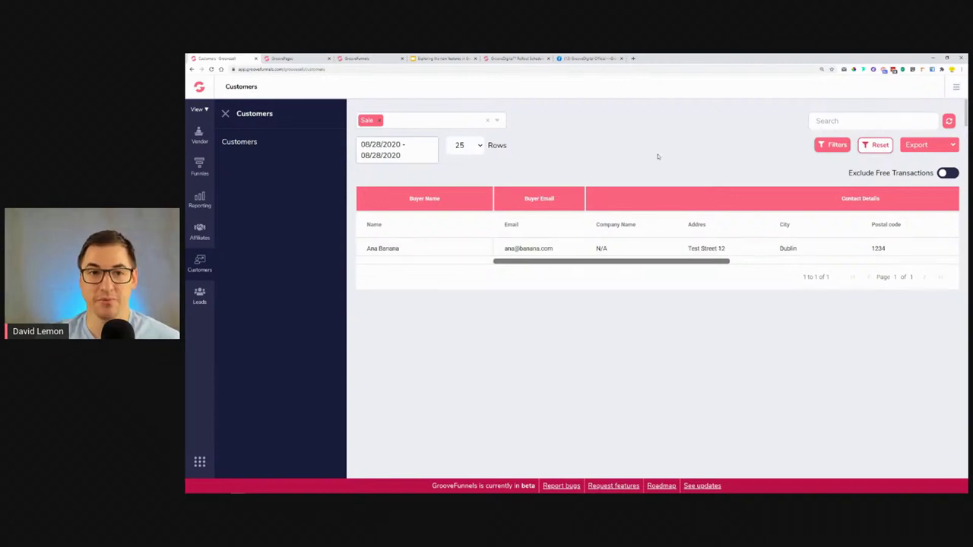
pyautogui.click(487, 121)
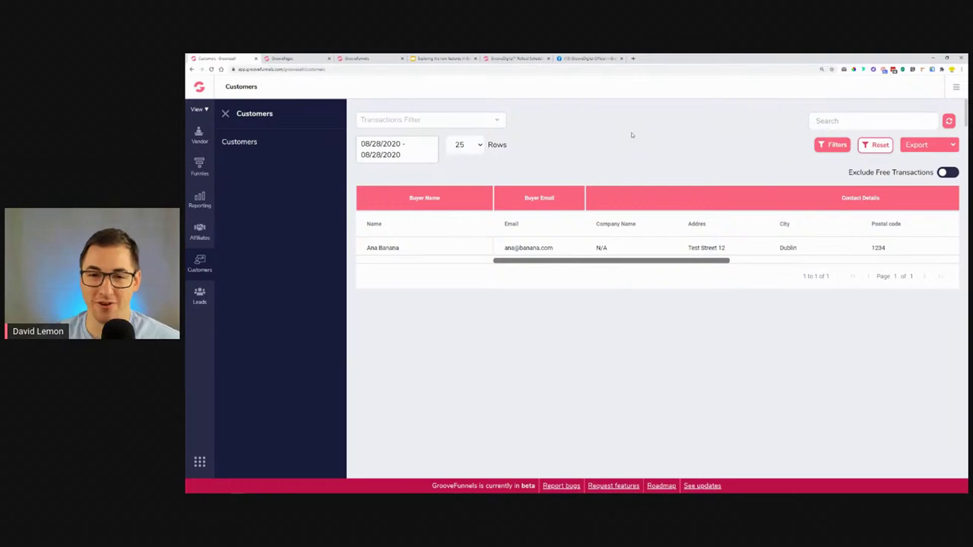
# Show 100 rows per page and set the Customers date range to All Time.
pyautogui.click(945, 146)
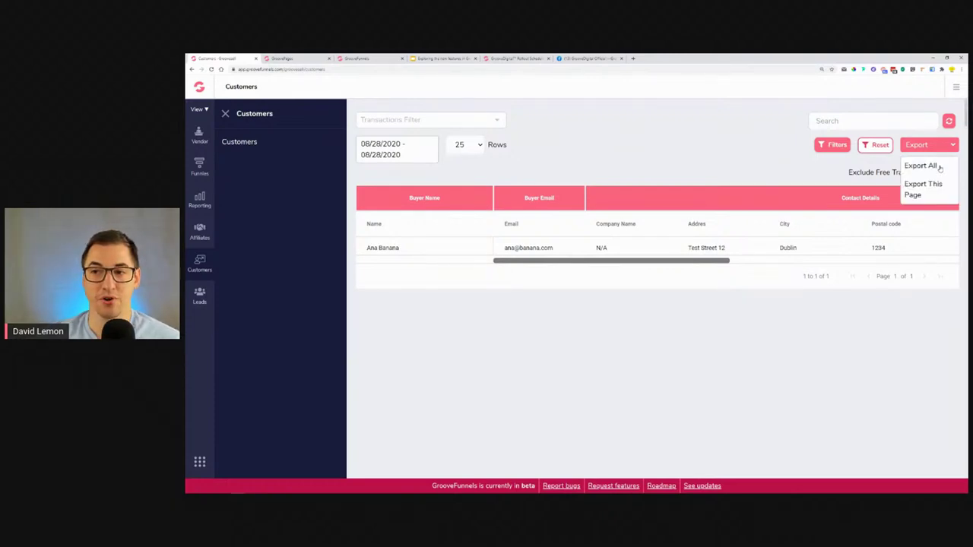
pyautogui.click(623, 170)
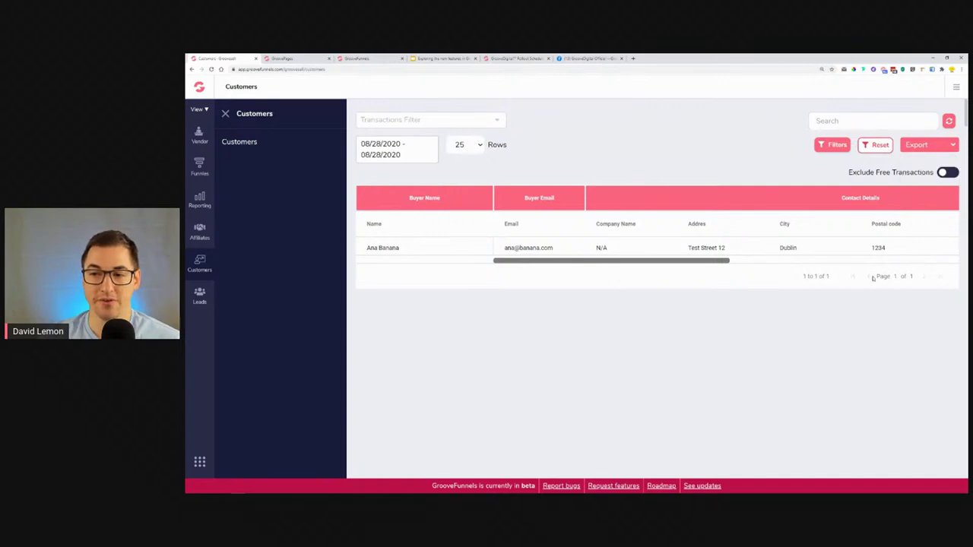
pyautogui.click(481, 151)
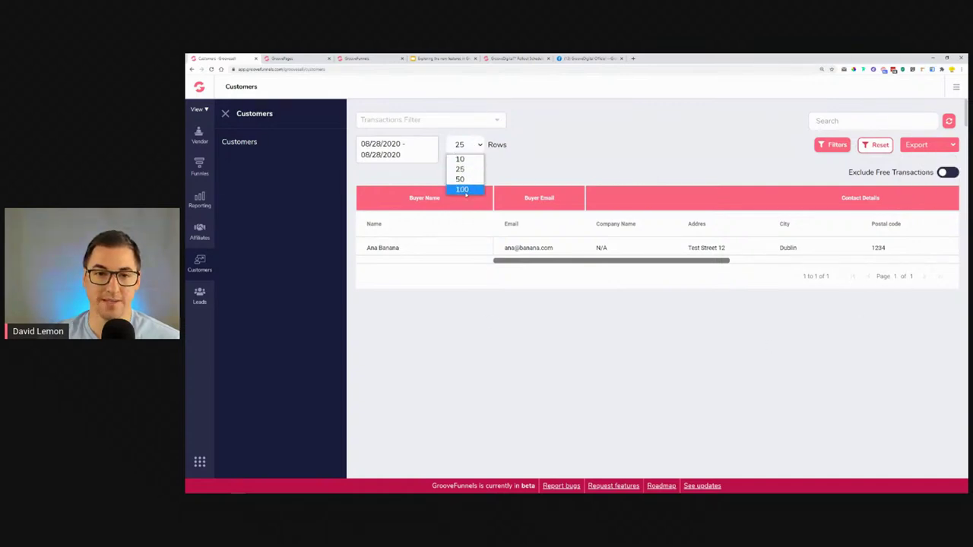
pyautogui.click(463, 190)
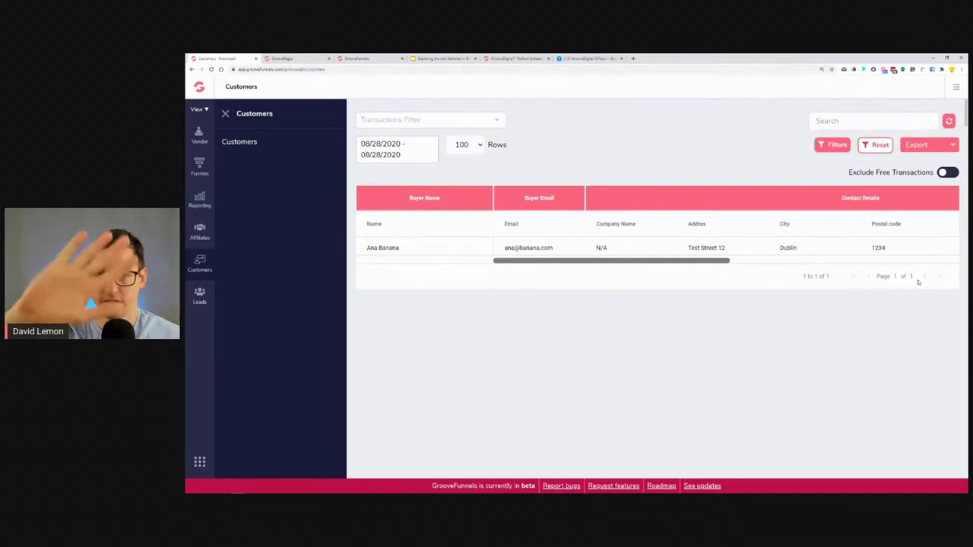
pyautogui.click(938, 149)
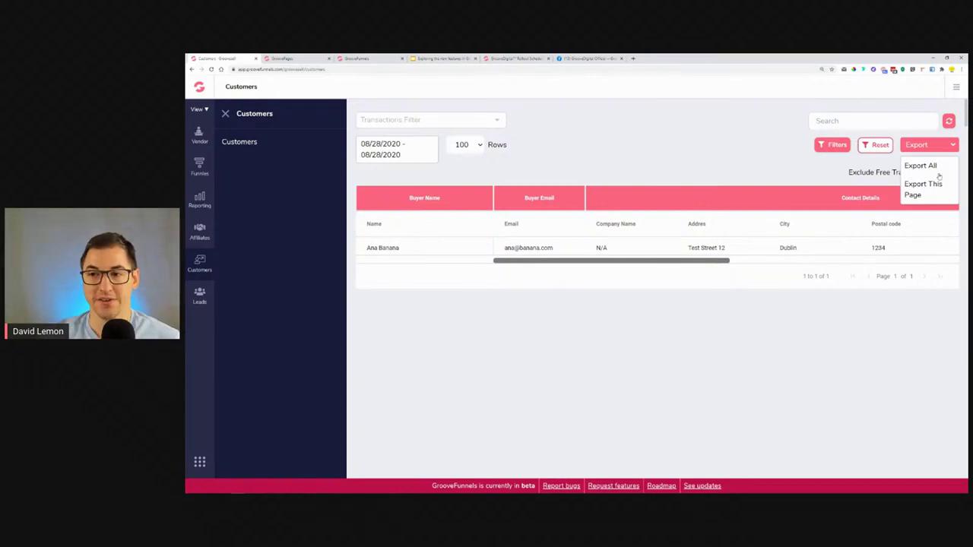
pyautogui.click(434, 151)
pyautogui.click(377, 307)
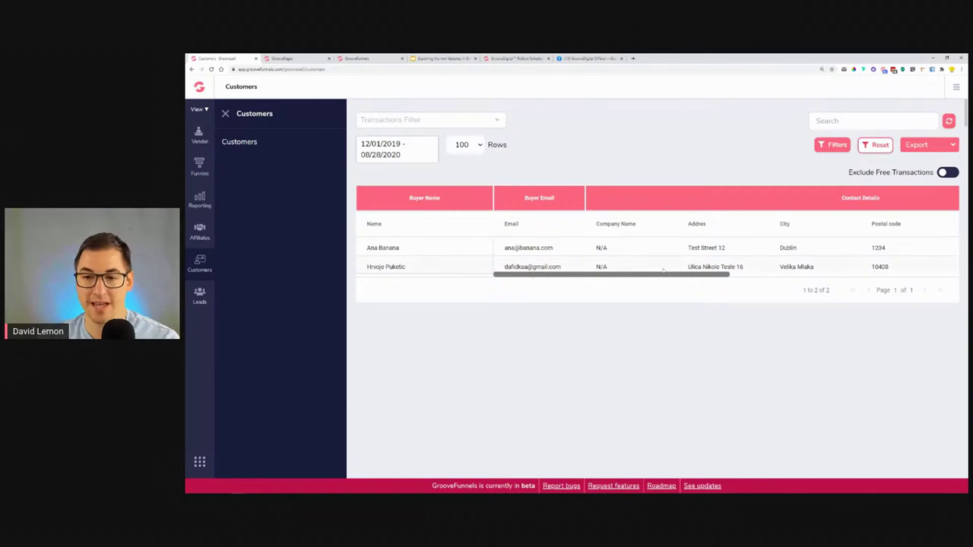
pyautogui.click(393, 266)
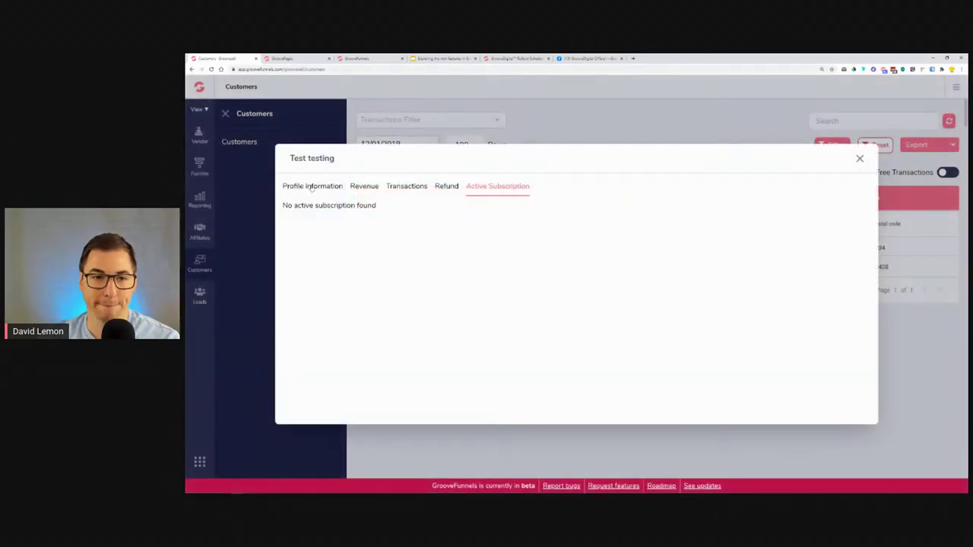
pyautogui.click(312, 188)
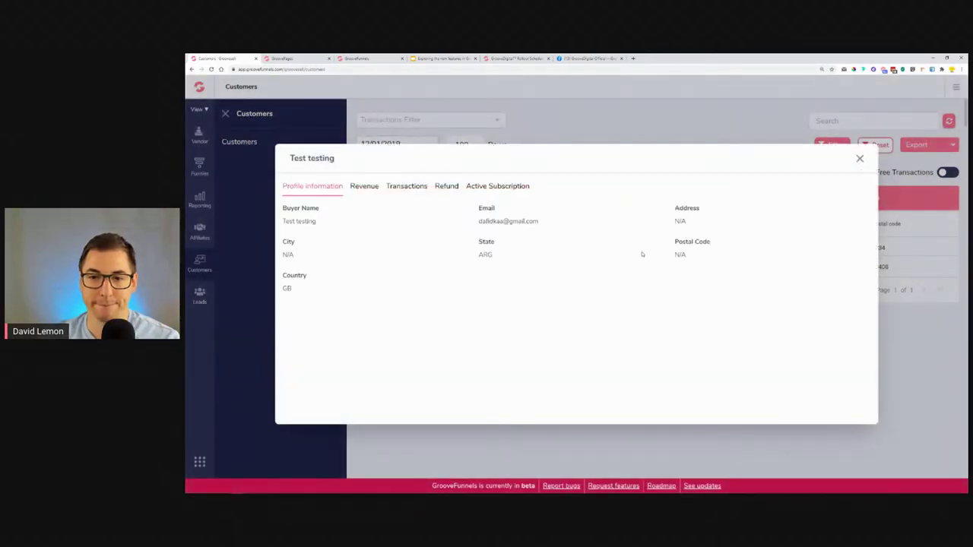
pyautogui.click(371, 188)
pyautogui.click(399, 190)
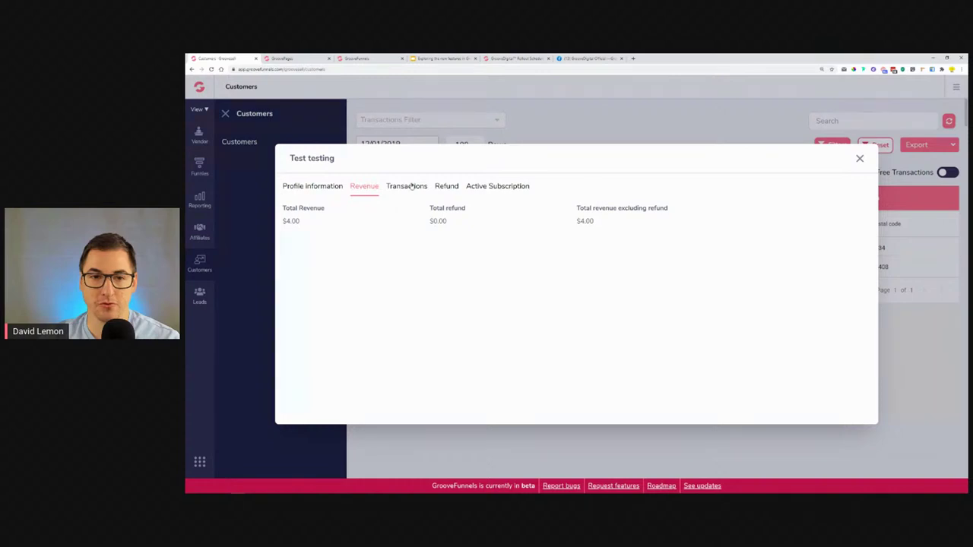
pyautogui.moveTo(742, 238); pyautogui.dragTo(764, 238)
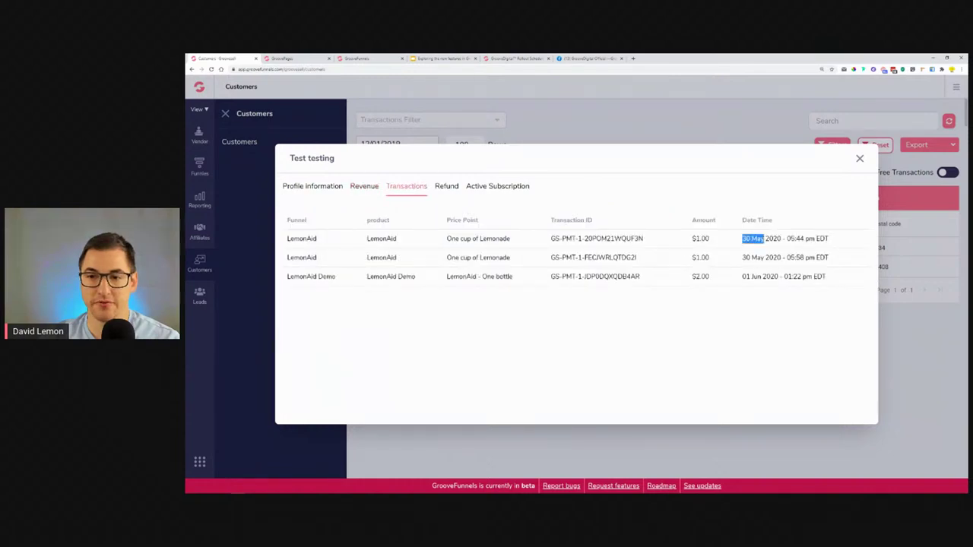
pyautogui.moveTo(743, 277); pyautogui.dragTo(767, 277)
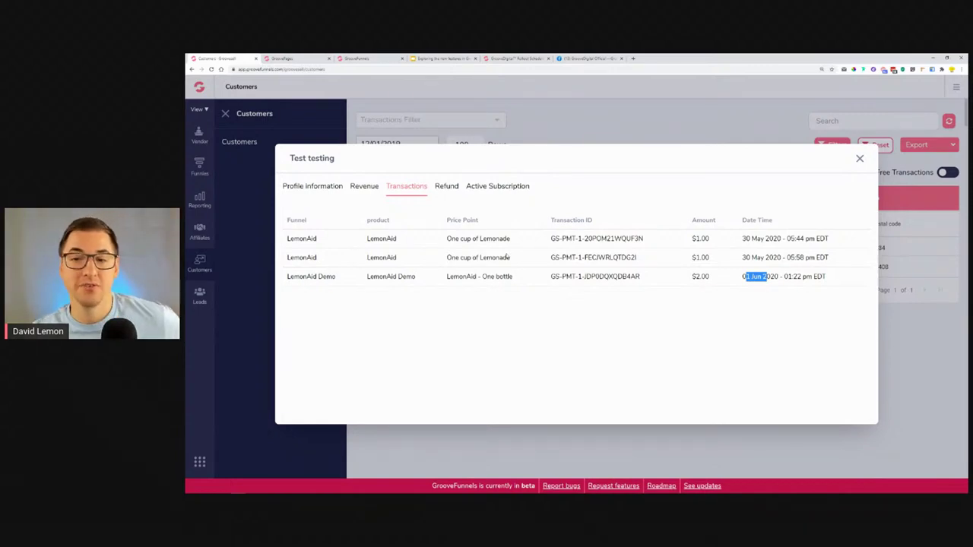
pyautogui.moveTo(743, 278); pyautogui.dragTo(772, 277)
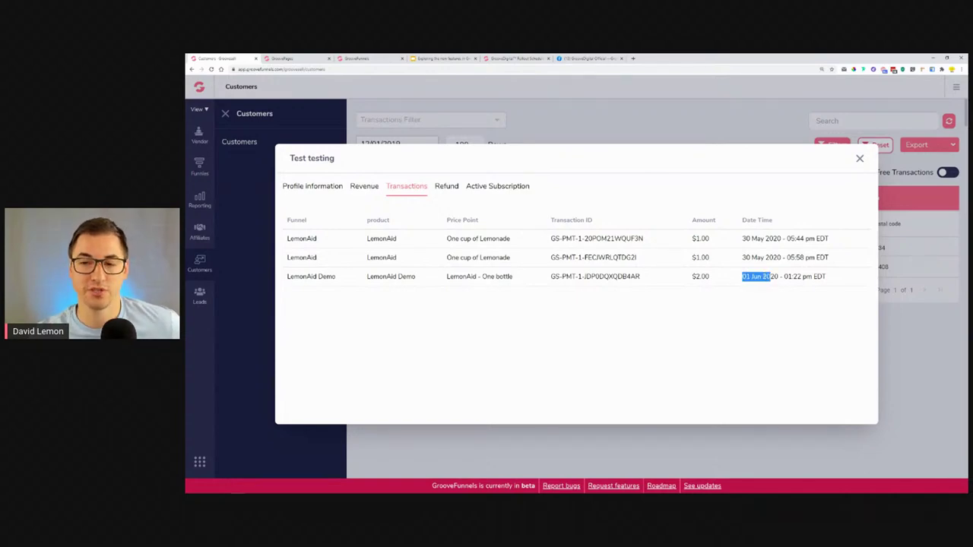
pyautogui.moveTo(743, 258); pyautogui.dragTo(795, 258)
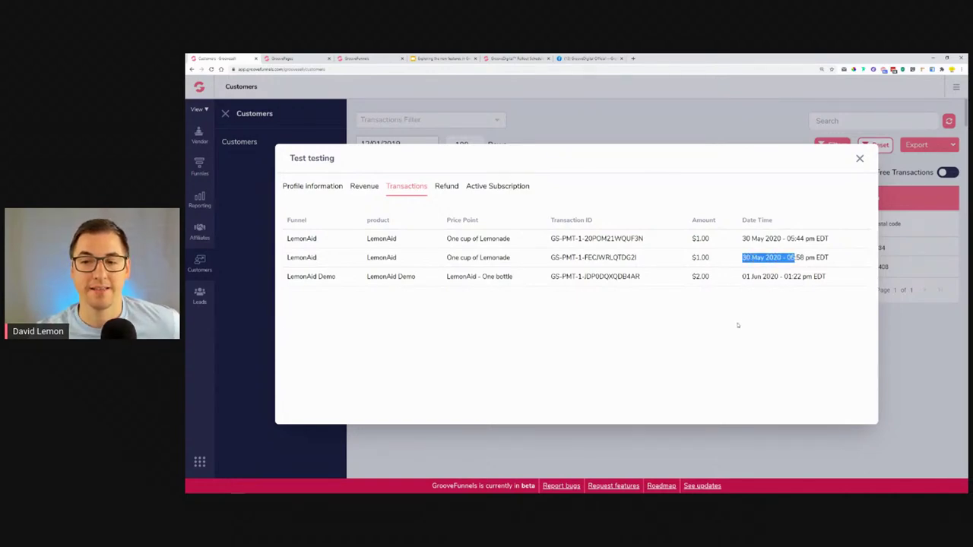
pyautogui.click(860, 158)
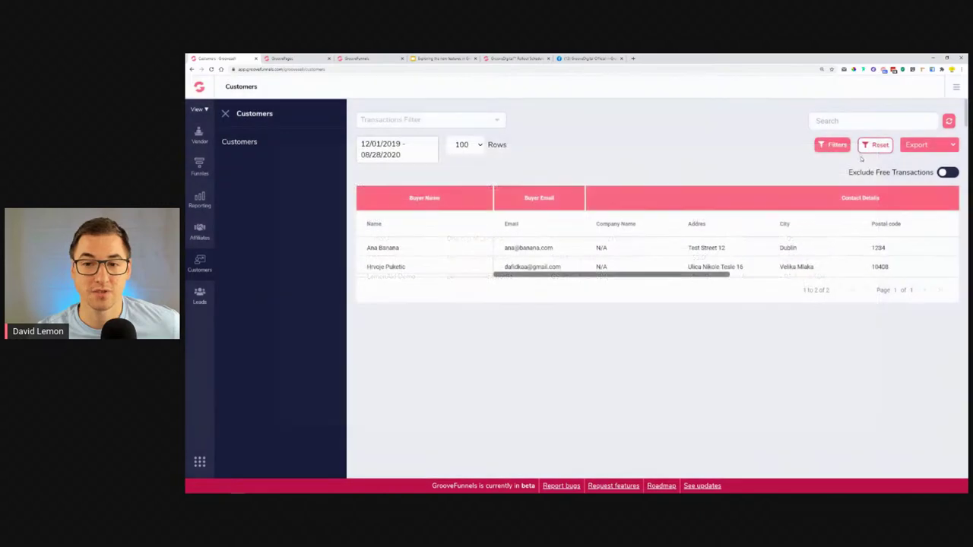
pyautogui.moveTo(697, 275); pyautogui.dragTo(866, 278)
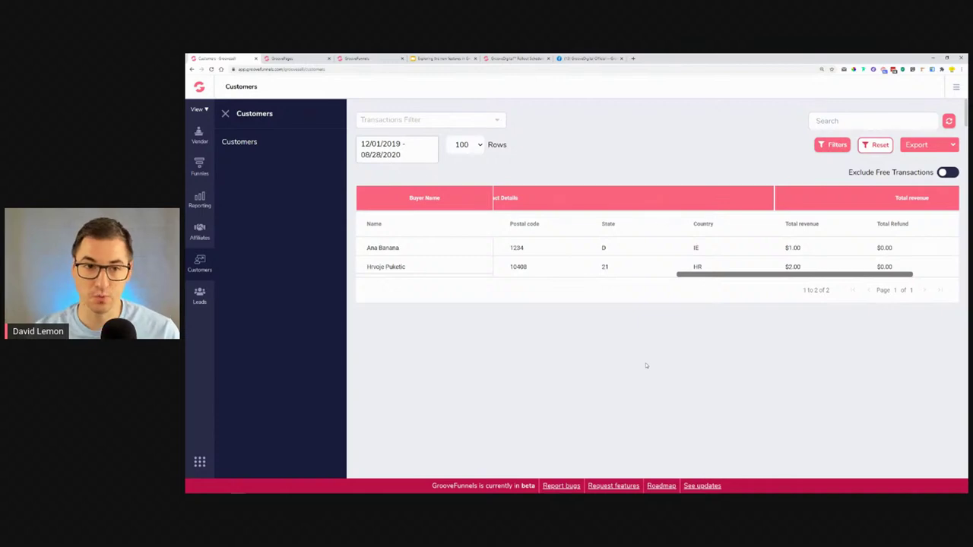
pyautogui.click(414, 155)
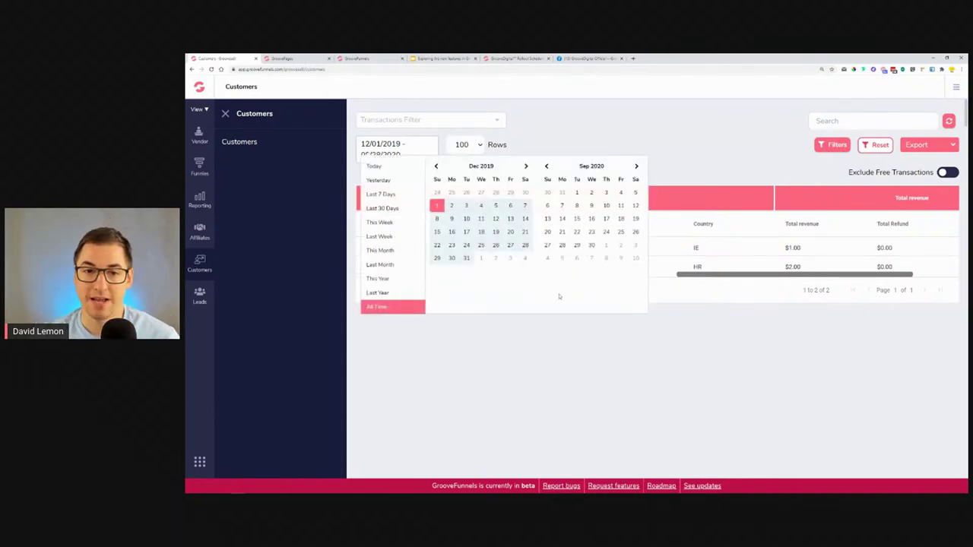
pyautogui.click(605, 127)
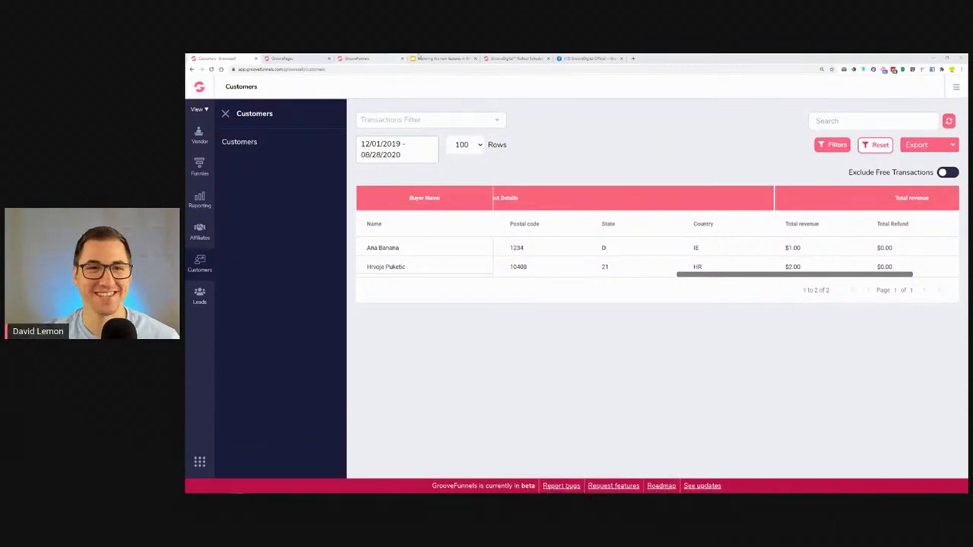
# Show slide 6 'GrooveSell addon #3 Leads Tab', then return to GrooveSell and open the Leads report.
pyautogui.click(431, 56)
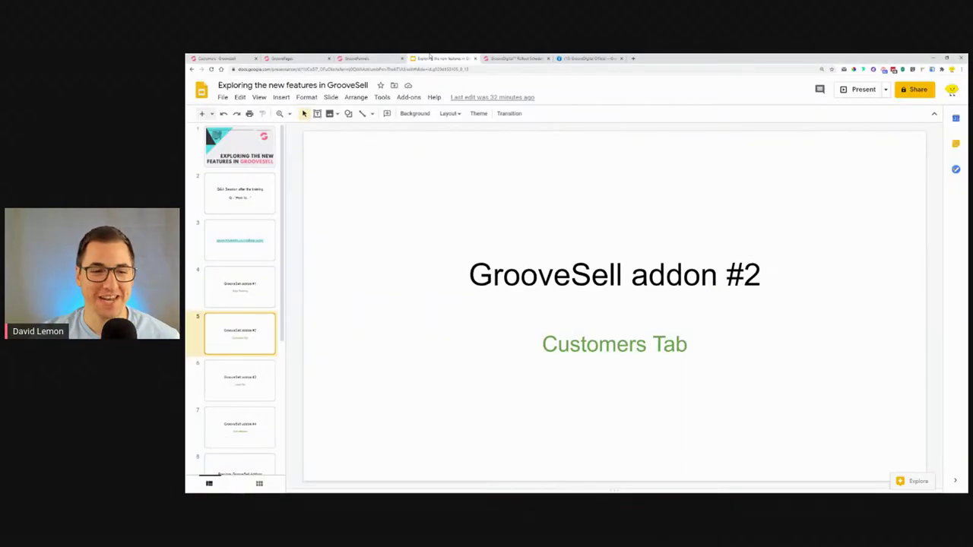
pyautogui.click(235, 398)
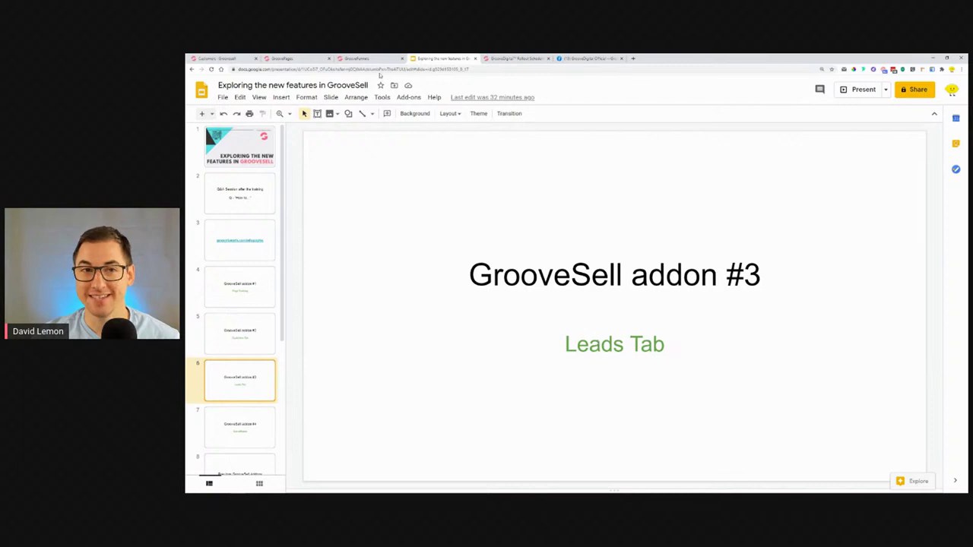
pyautogui.click(351, 58)
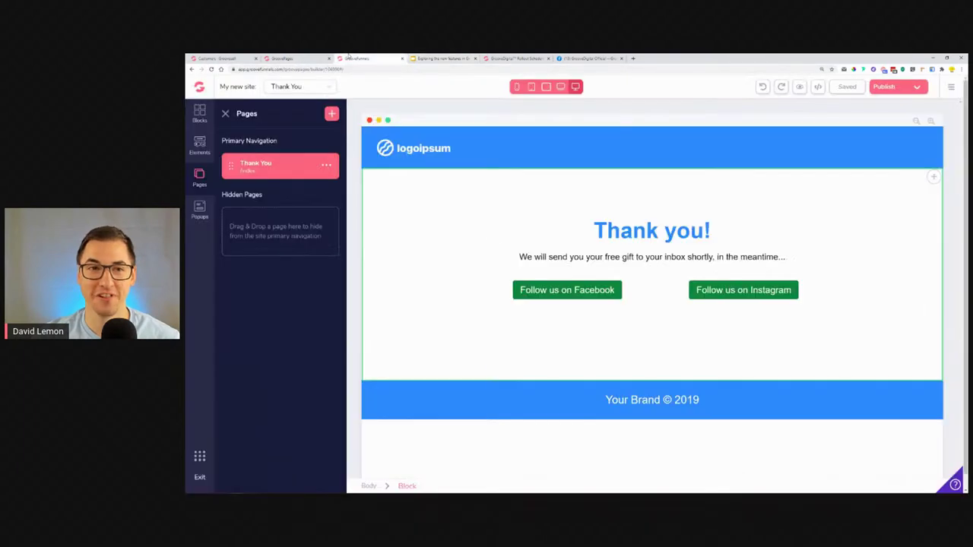
pyautogui.click(224, 58)
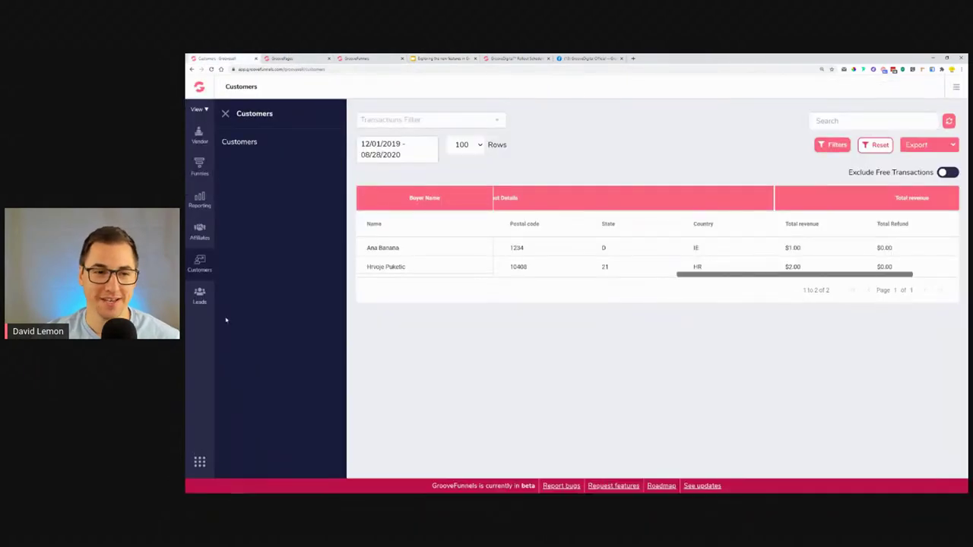
pyautogui.click(200, 296)
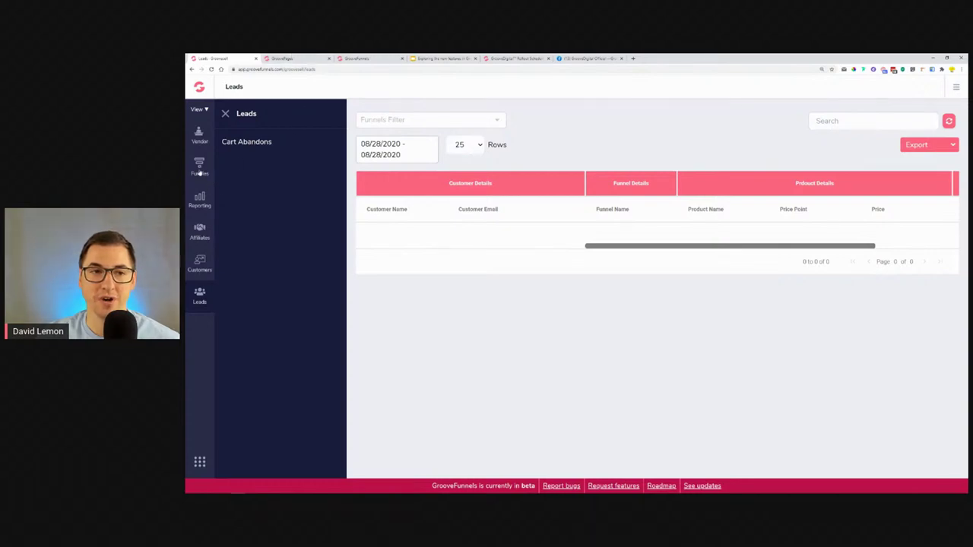
# Switch to the GroovePages editor showing the Thank You page.
pyautogui.click(293, 58)
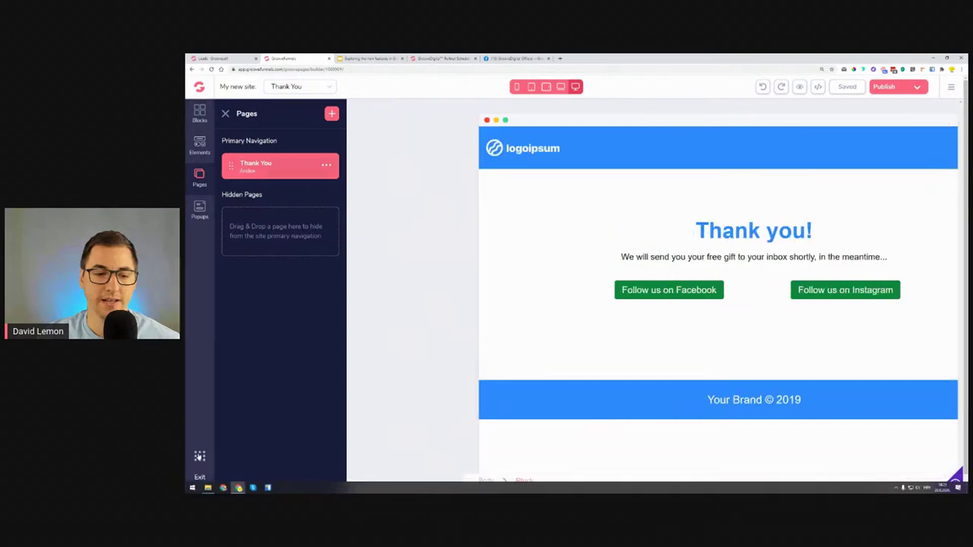
# From GrooveSell's LemonAid Demo Manage Products, open the multi-step checkout link in a new tab.
pyautogui.click(198, 477)
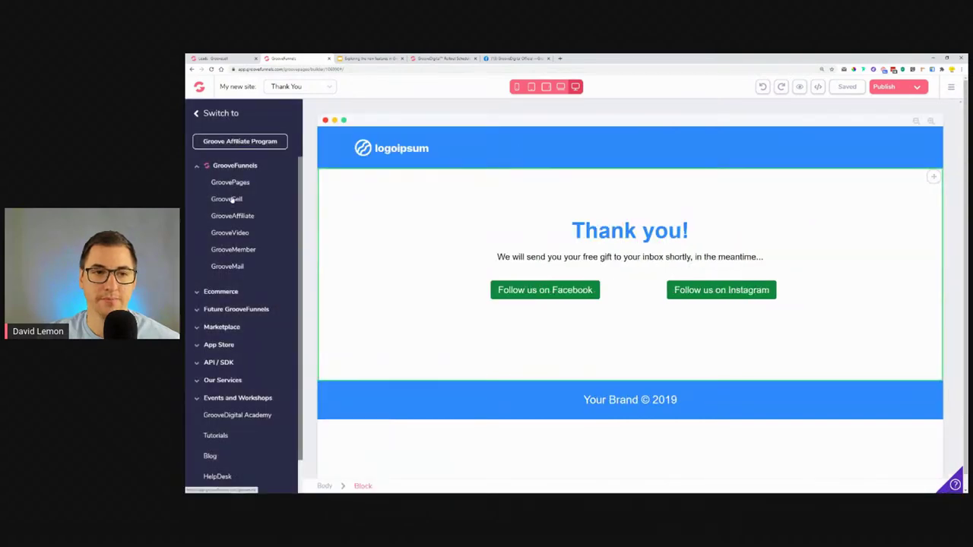
pyautogui.click(232, 200)
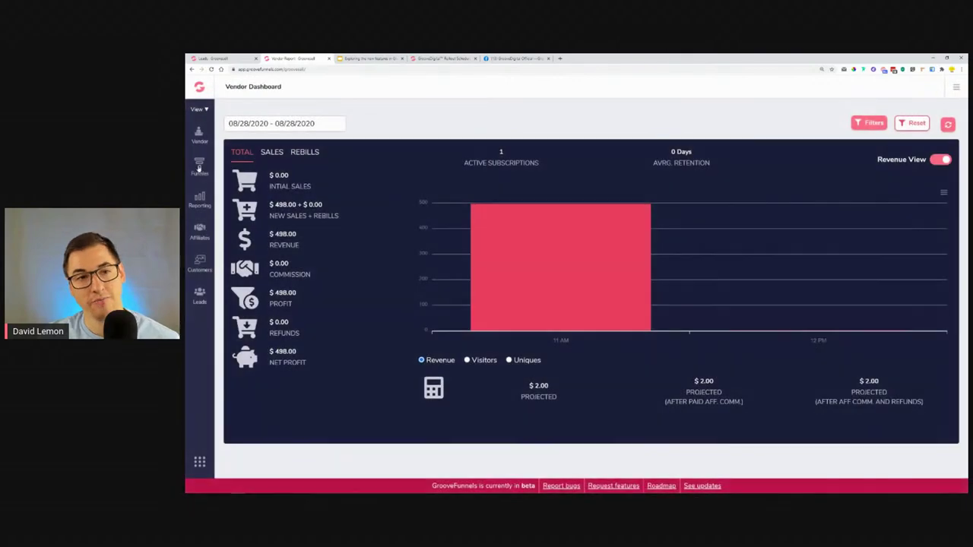
pyautogui.click(199, 167)
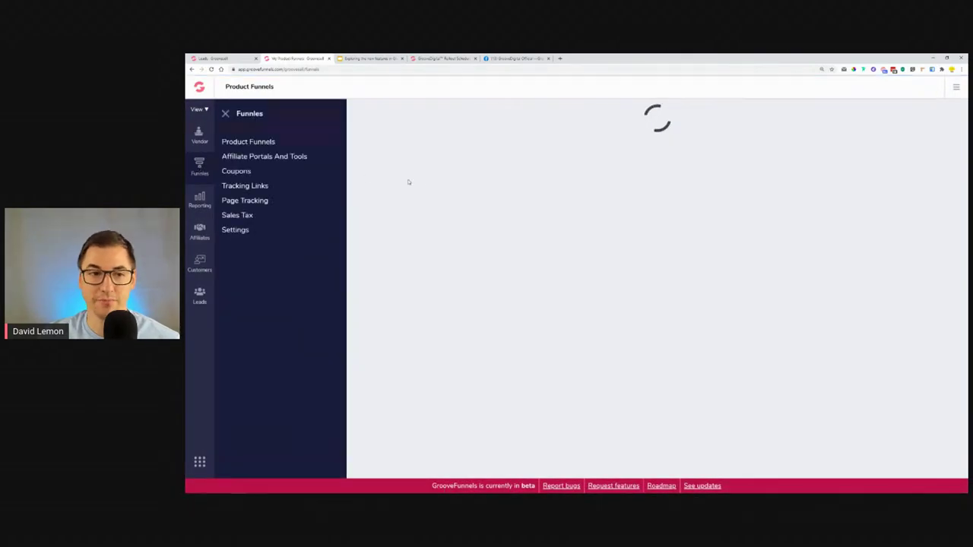
pyautogui.click(882, 218)
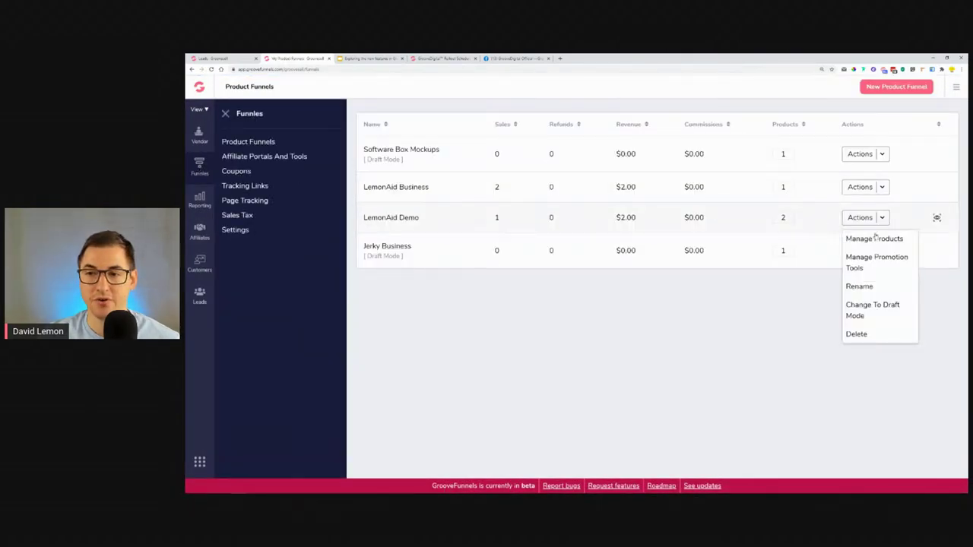
pyautogui.click(868, 237)
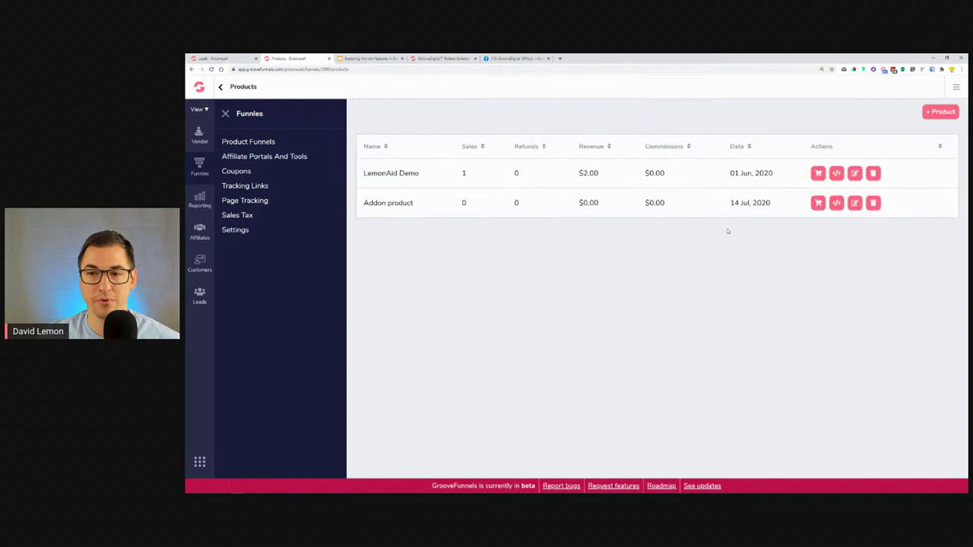
pyautogui.click(818, 173)
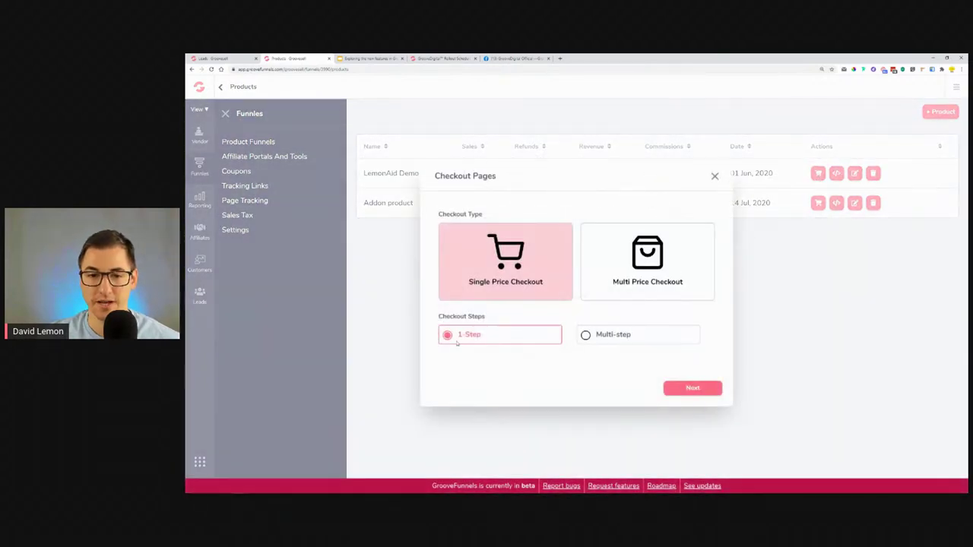
pyautogui.click(642, 336)
pyautogui.click(693, 387)
pyautogui.click(636, 346)
pyautogui.rightClick(636, 346)
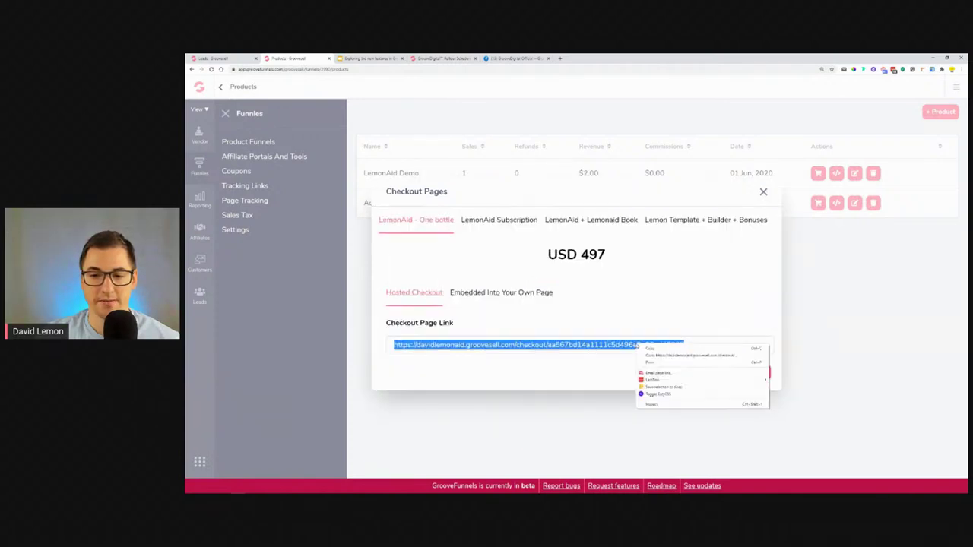
pyautogui.click(681, 355)
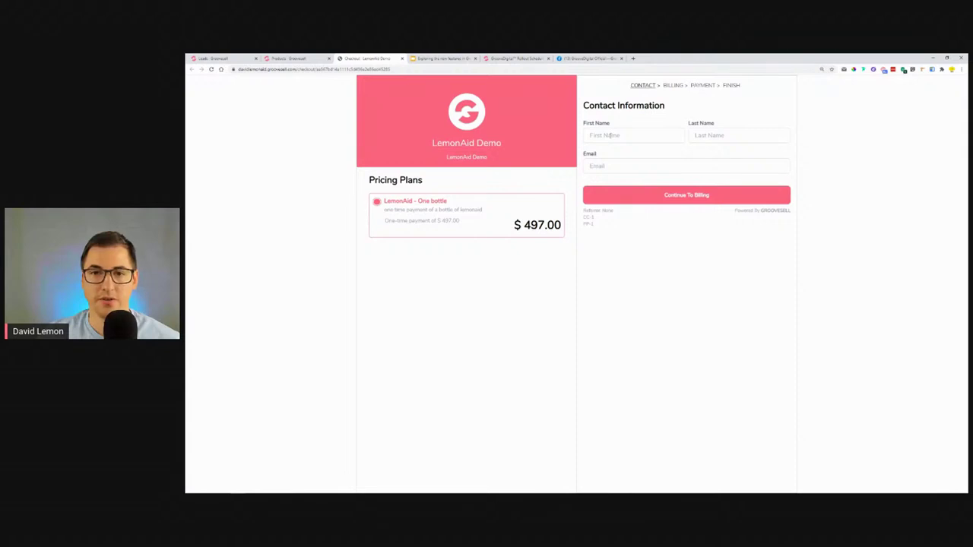
# Fill in the buyer's first name, last name and e-mail on the checkout contact step.
pyautogui.click(606, 138)
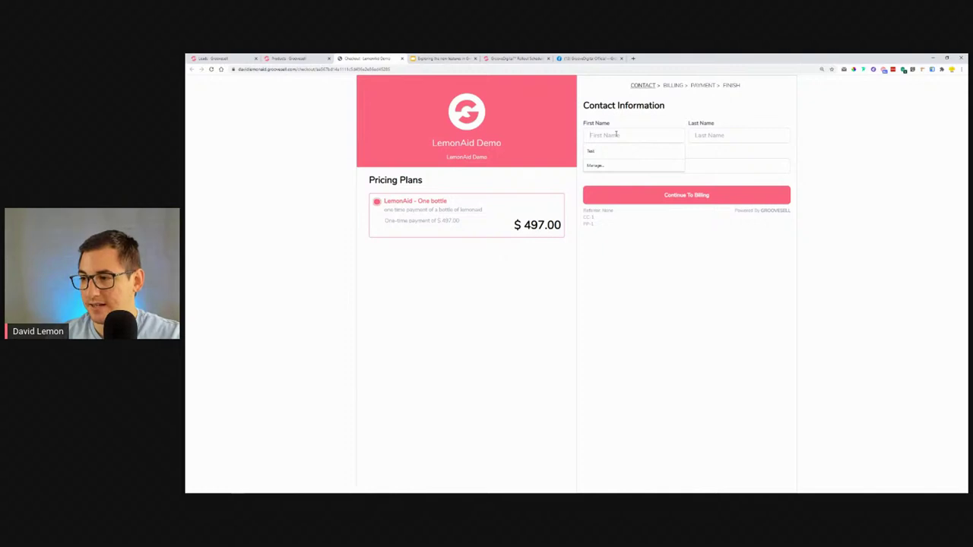
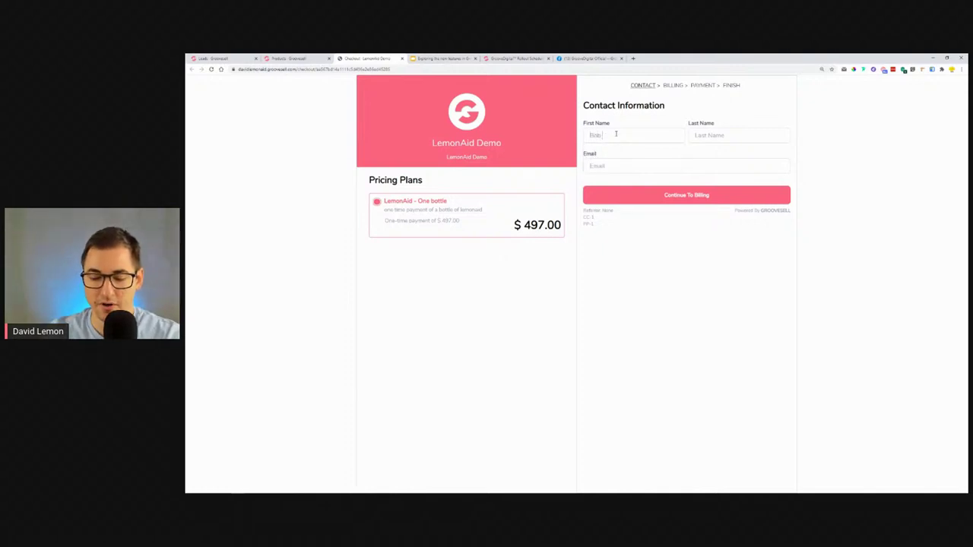
pyautogui.moveTo(624, 135); pyautogui.dragTo(601, 135)
pyautogui.hotkey('ctrl', 'x')
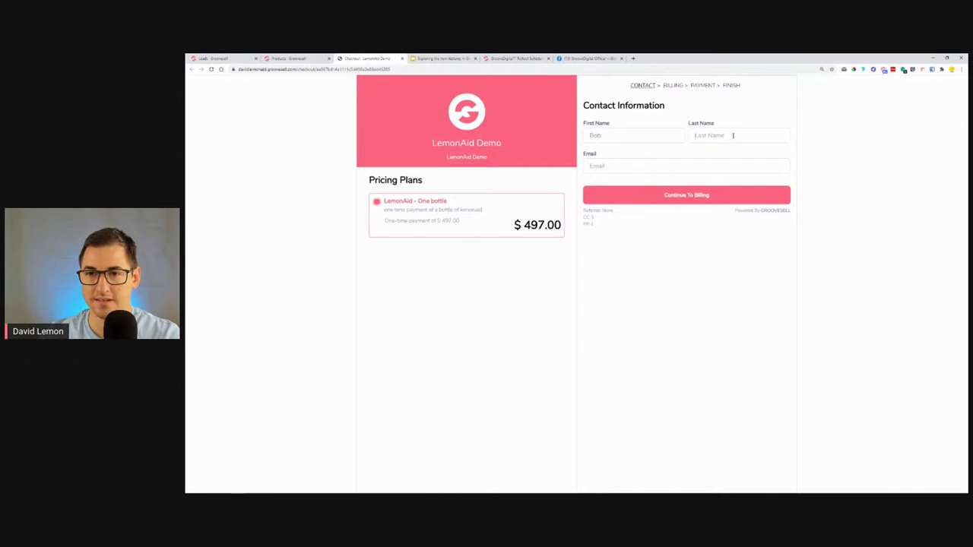
pyautogui.click(710, 136)
pyautogui.hotkey('ctrl', 'v')
pyautogui.click(672, 164)
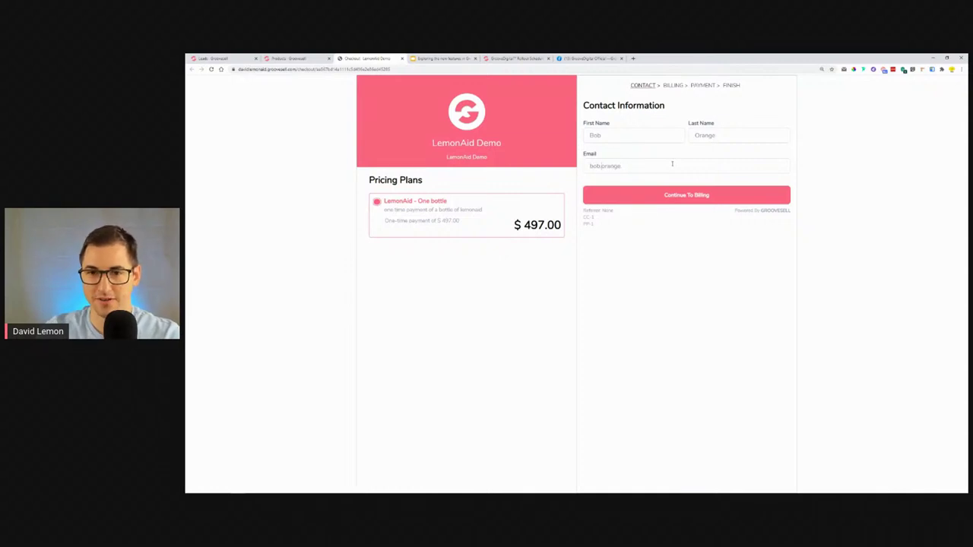
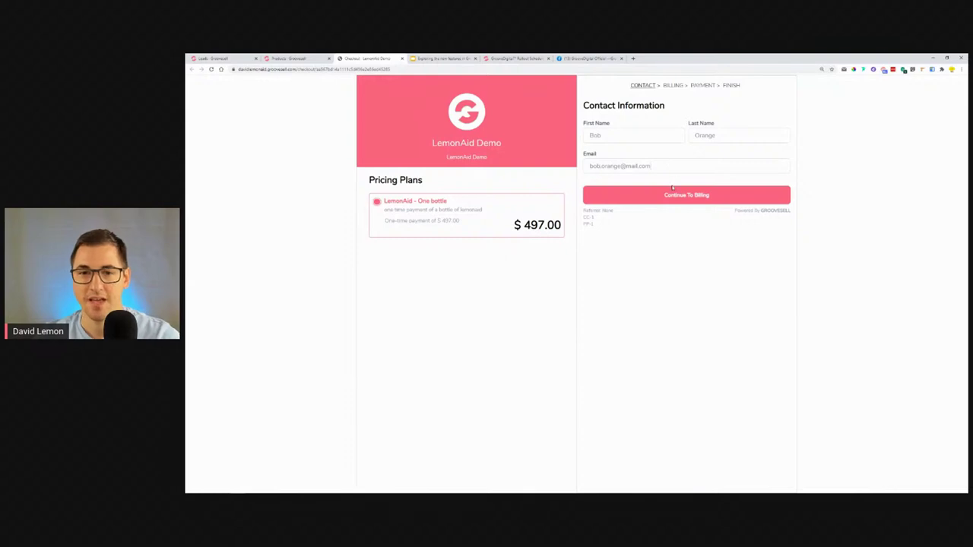
# Advance to Billing Information after revisiting the contact step, then close the checkout tab.
pyautogui.click(675, 195)
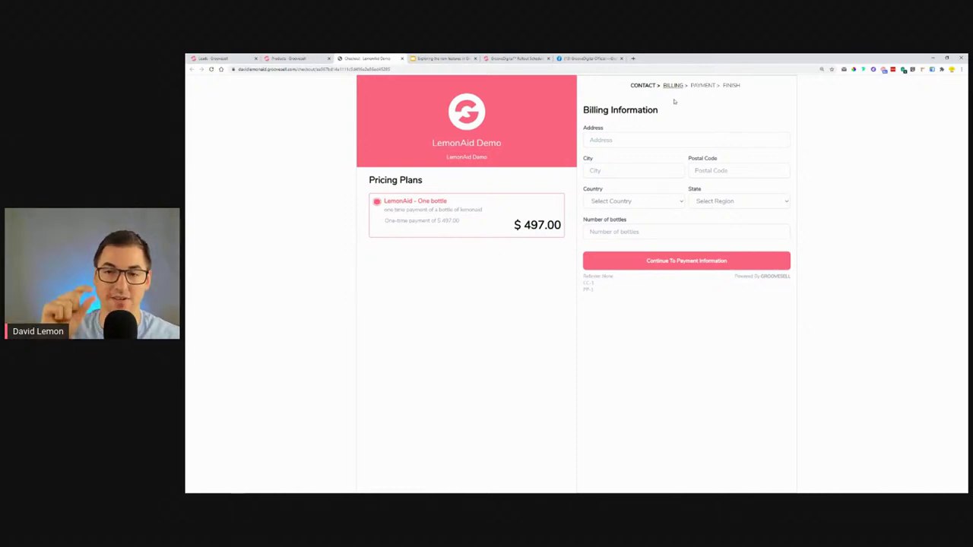
pyautogui.click(634, 85)
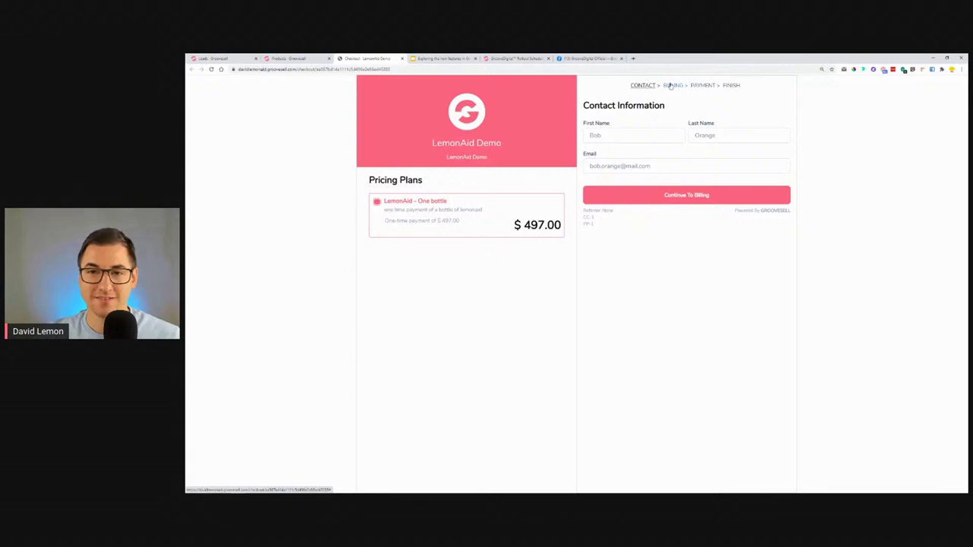
pyautogui.click(692, 196)
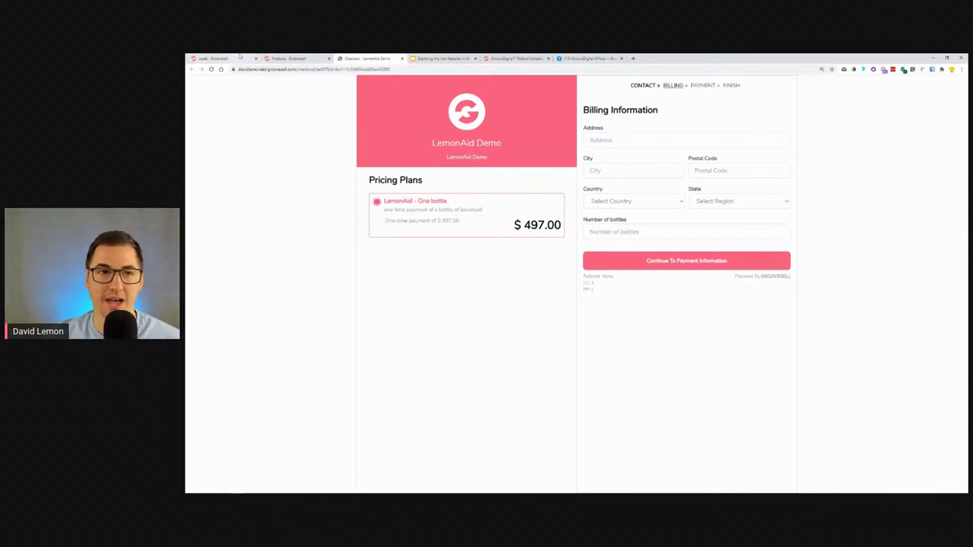
pyautogui.click(240, 57)
pyautogui.click(366, 58)
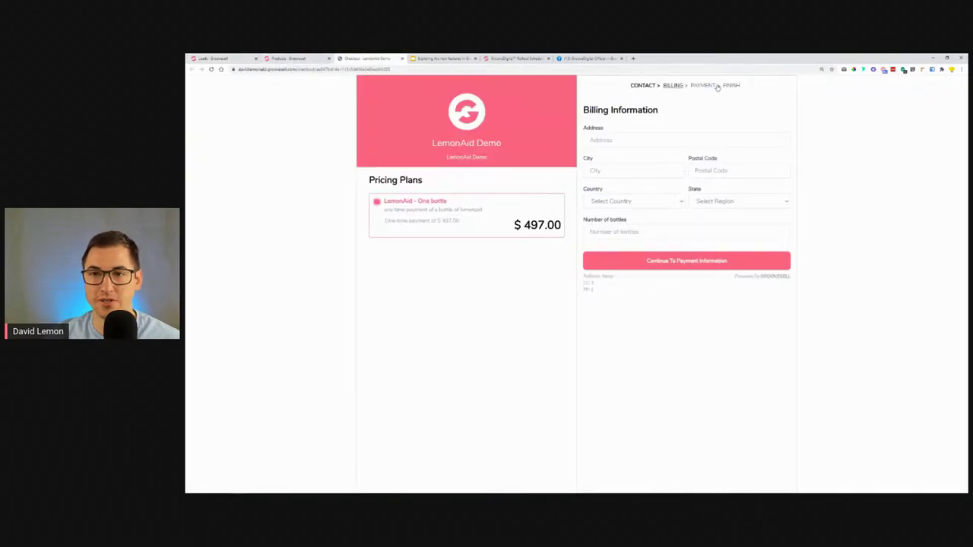
pyautogui.click(402, 58)
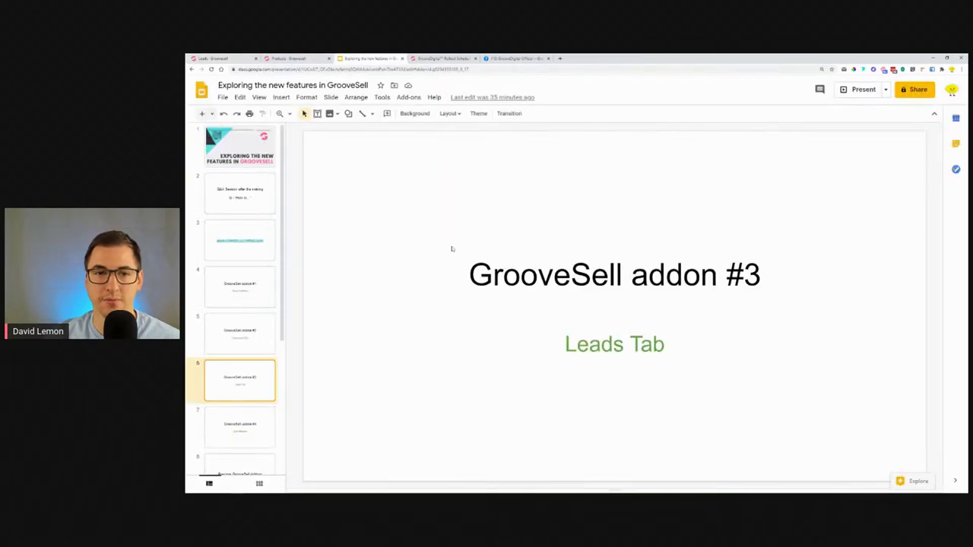
# Show the GrooveSell Leads page and scroll the Cart Abandons table right to Date & Time.
pyautogui.click(217, 58)
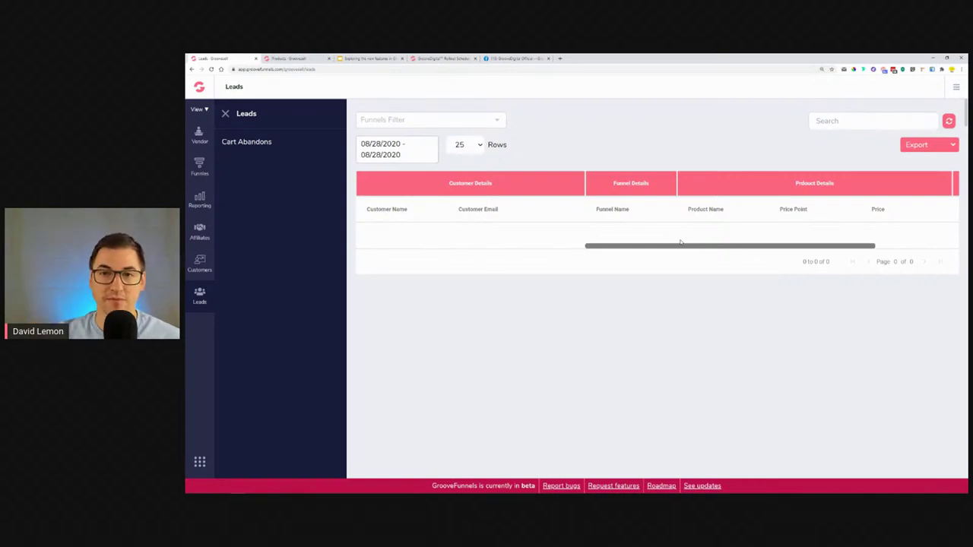
pyautogui.moveTo(711, 246); pyautogui.dragTo(851, 247)
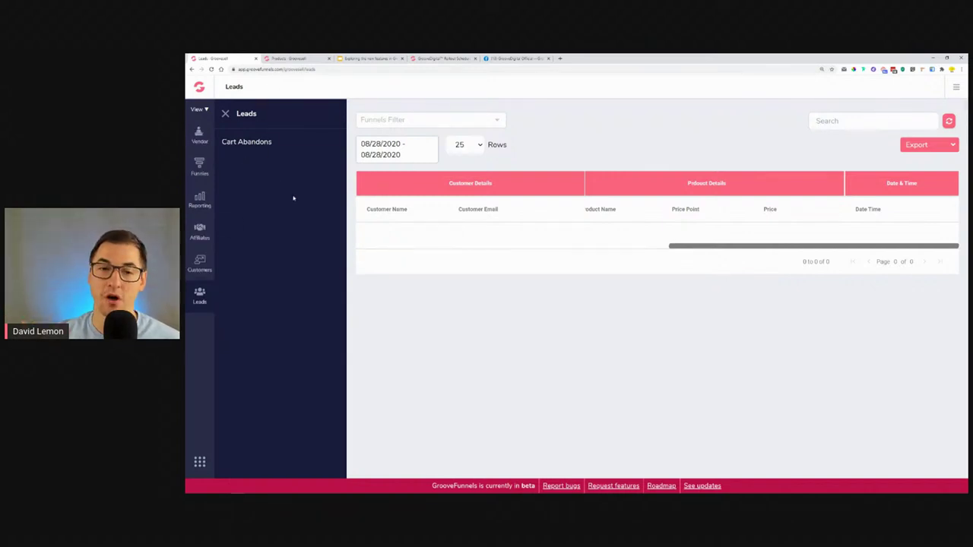
# Log in to the GrooveKart admin from a new tab using the autofilled credentials.
pyautogui.click(559, 59)
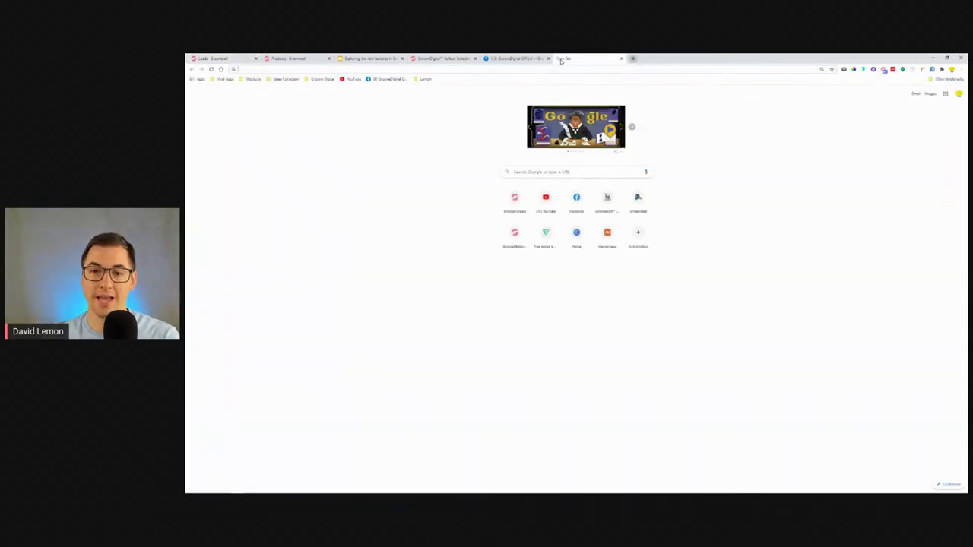
pyautogui.click(613, 207)
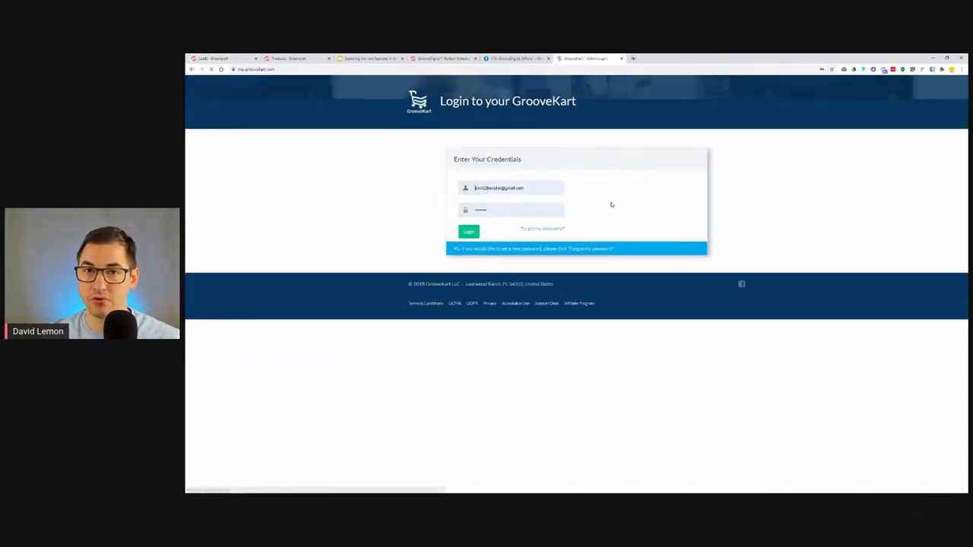
pyautogui.click(462, 237)
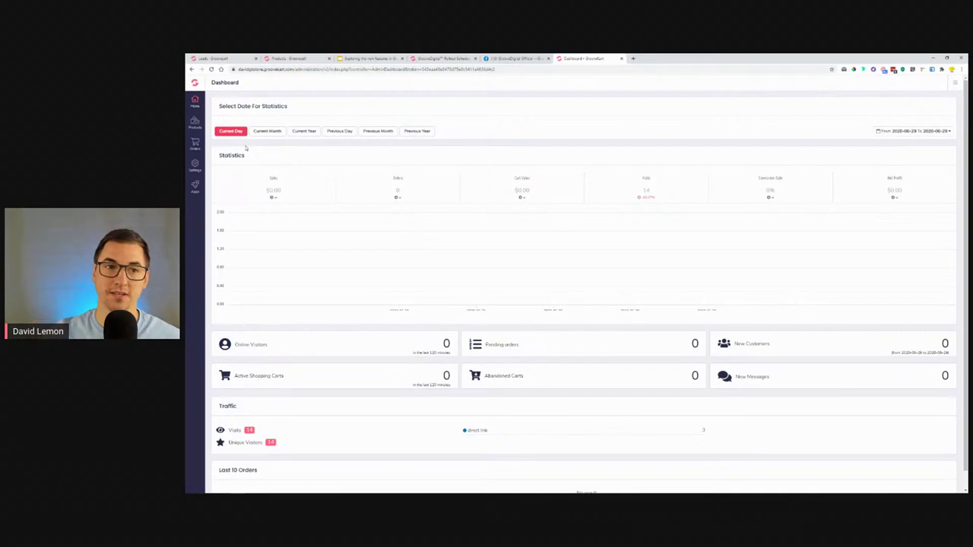
# Go to Orders > Abandoned Carts and show the Sequences tab with its three reminders.
pyautogui.click(195, 125)
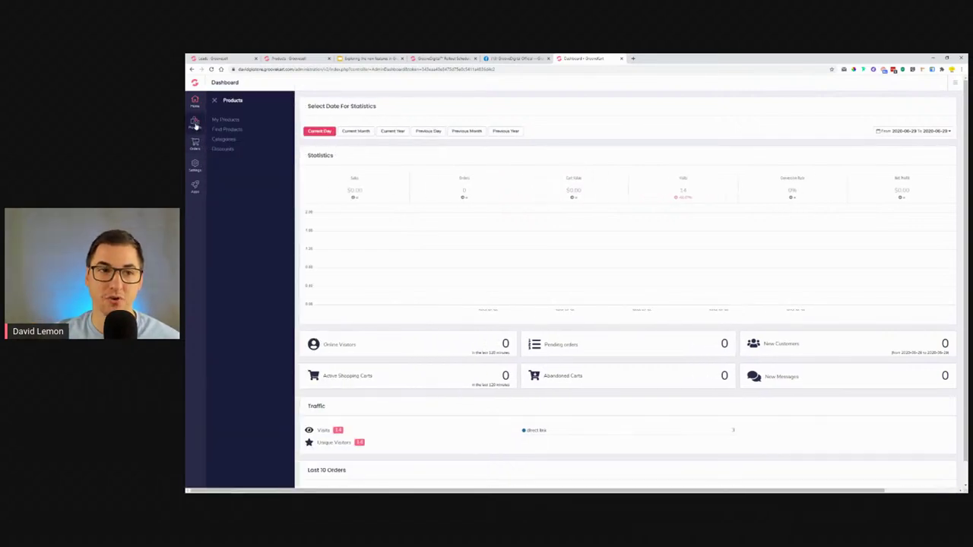
pyautogui.click(195, 144)
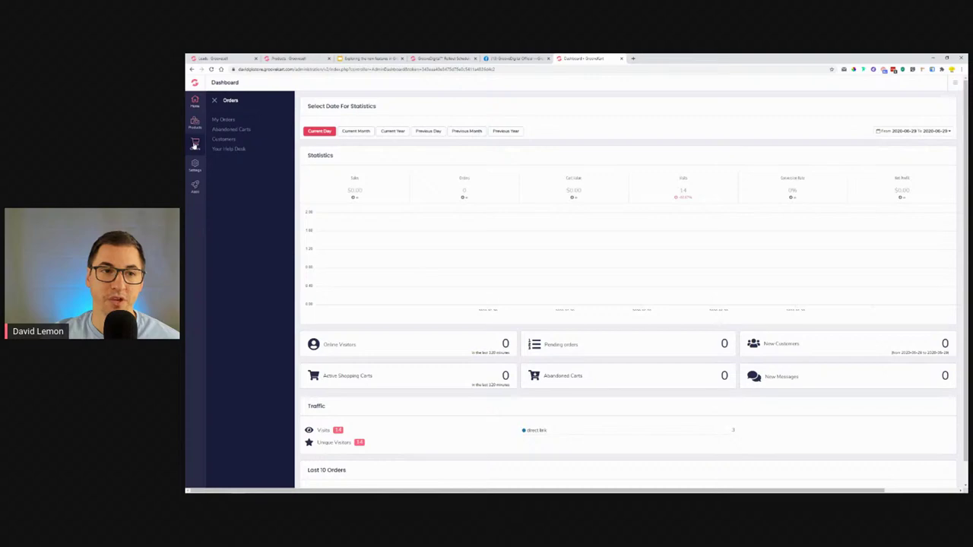
pyautogui.click(225, 131)
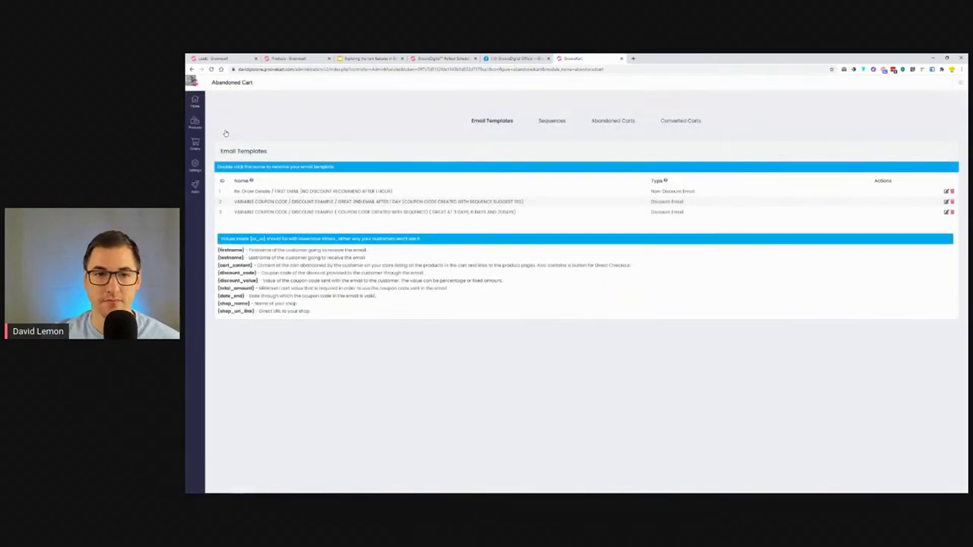
pyautogui.click(552, 121)
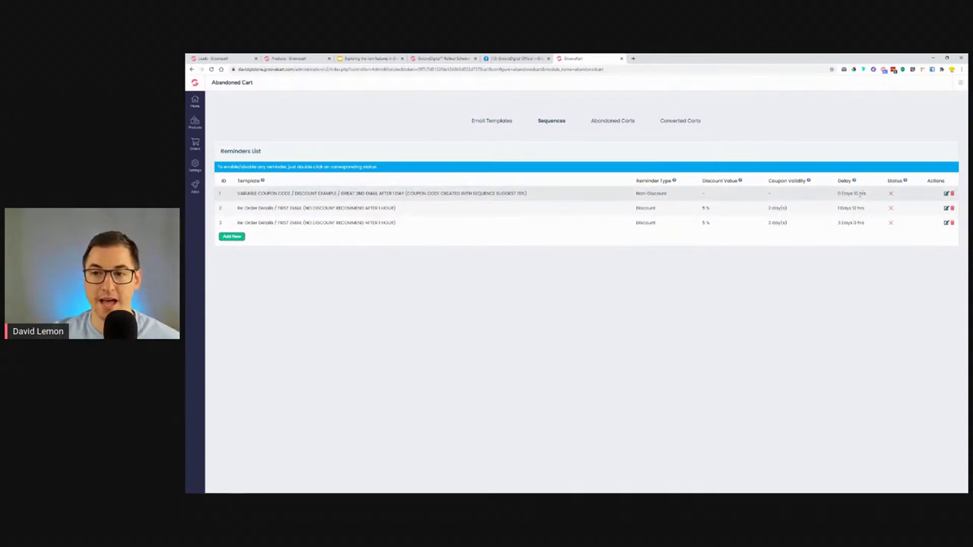
# Inspect the first reminder's template, close it unsaved, and show the Abandoned Cart List.
pyautogui.moveTo(239, 194); pyautogui.dragTo(534, 196)
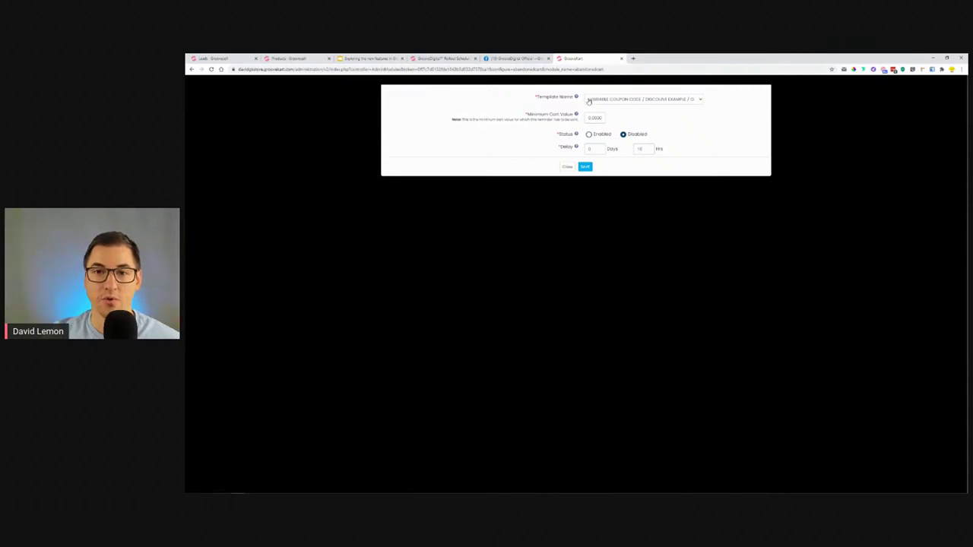
pyautogui.click(567, 166)
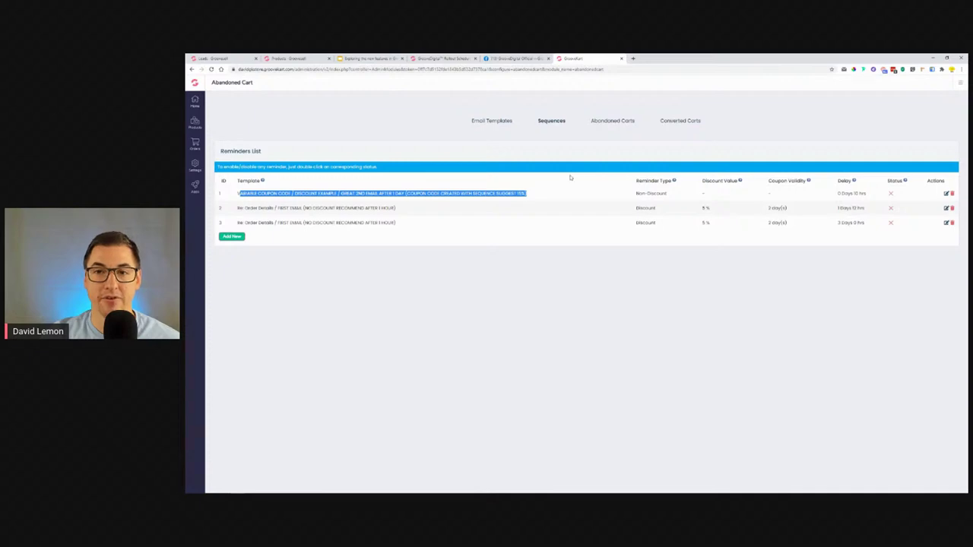
pyautogui.click(614, 120)
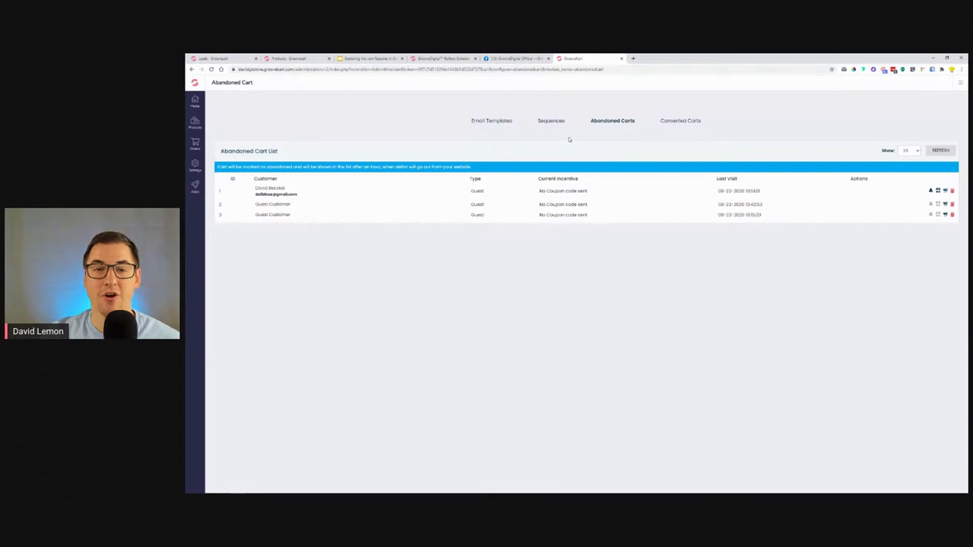
# Review the second abandoned-cart email template's body text, then close the editor.
pyautogui.click(503, 121)
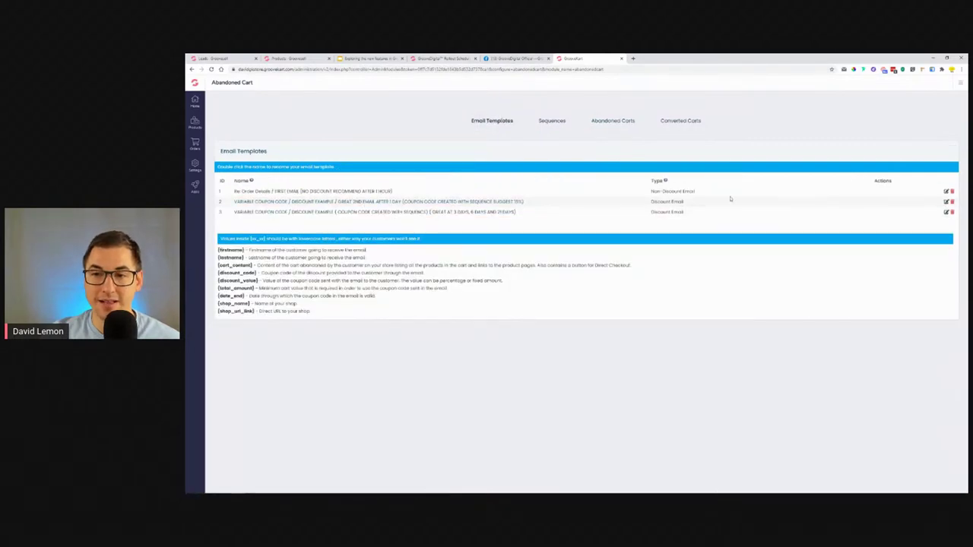
pyautogui.click(947, 202)
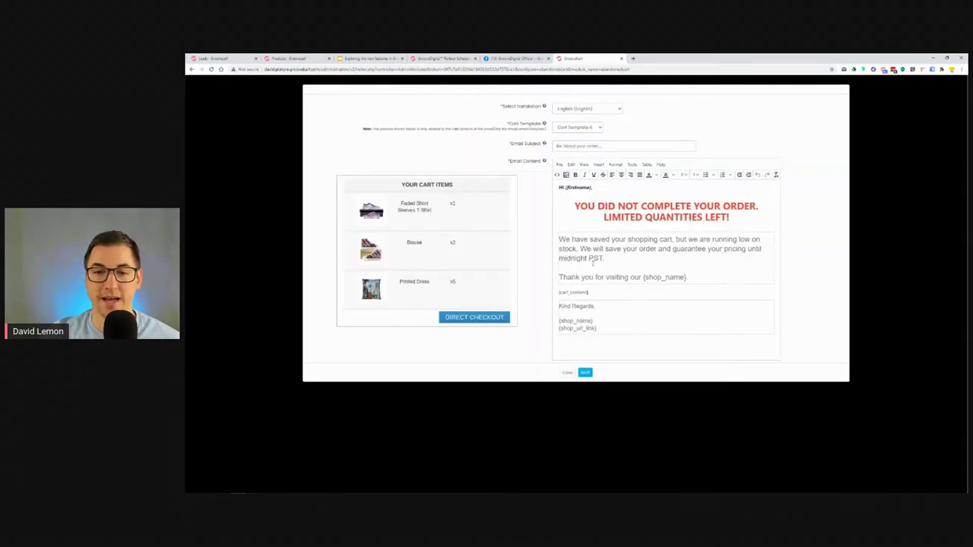
pyautogui.moveTo(560, 240); pyautogui.dragTo(715, 250)
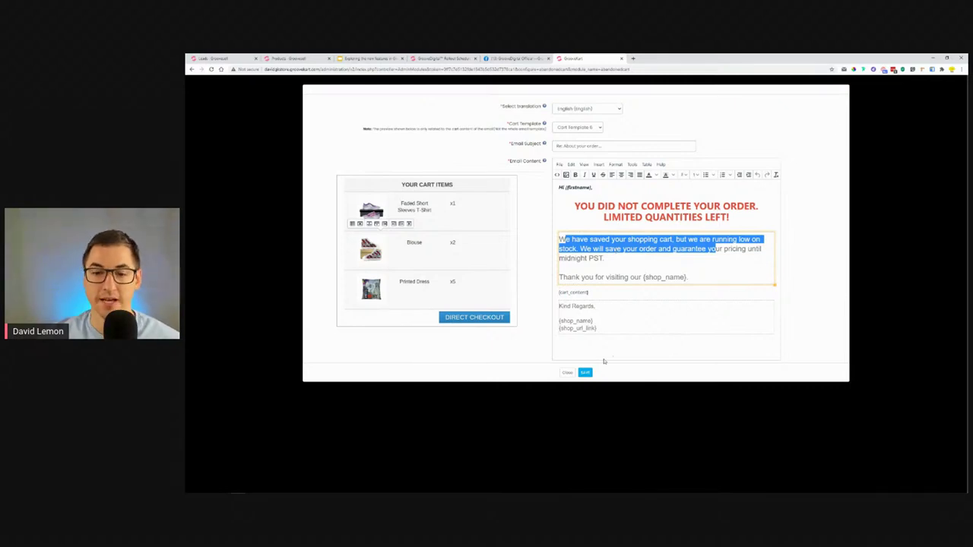
pyautogui.click(567, 373)
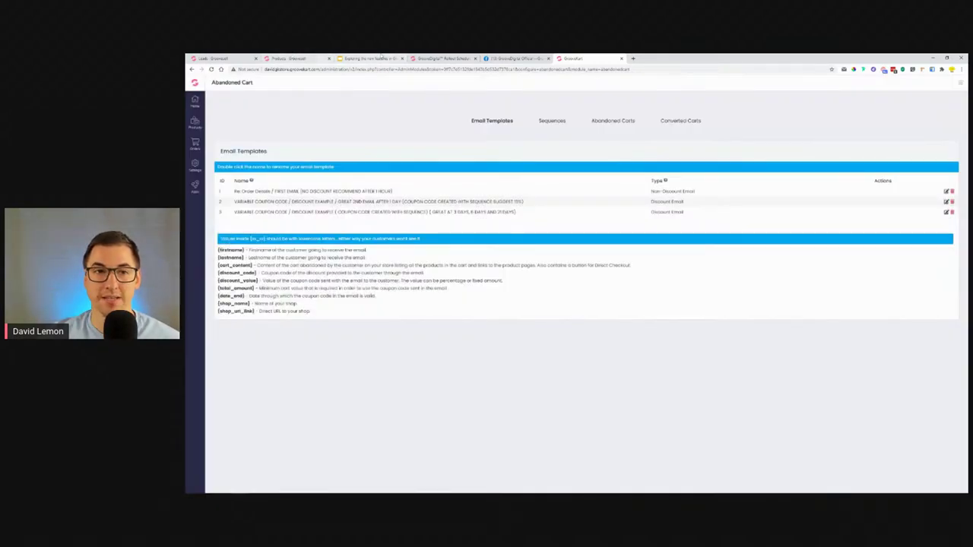
# Dismiss GrooveSell's Checkout Pages box, return to the Leads page, then the Slides deck.
pyautogui.click(296, 58)
pyautogui.click(762, 192)
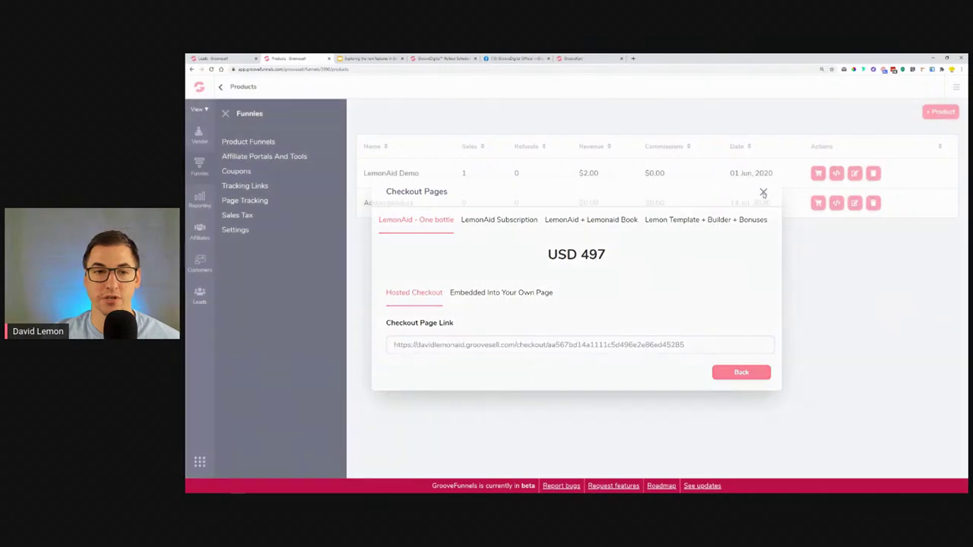
pyautogui.click(220, 57)
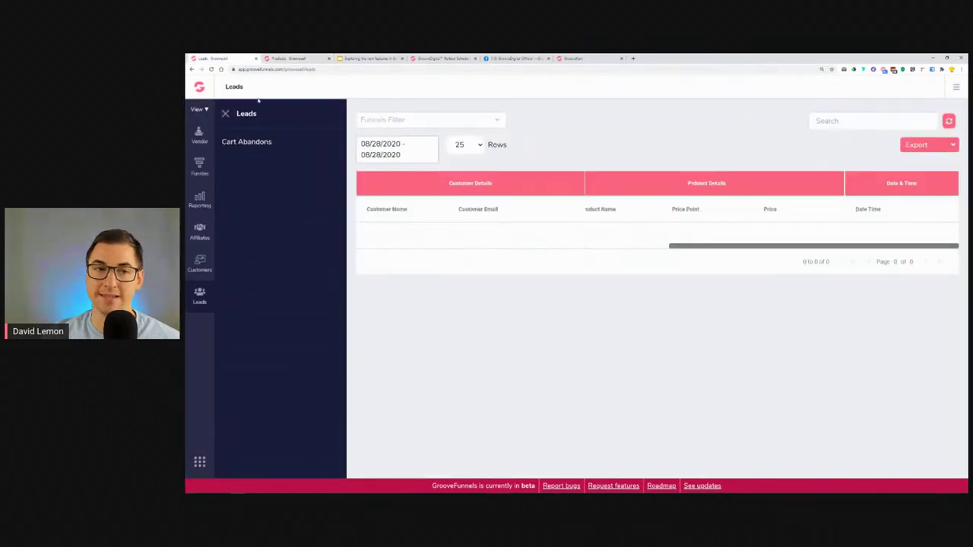
pyautogui.click(376, 58)
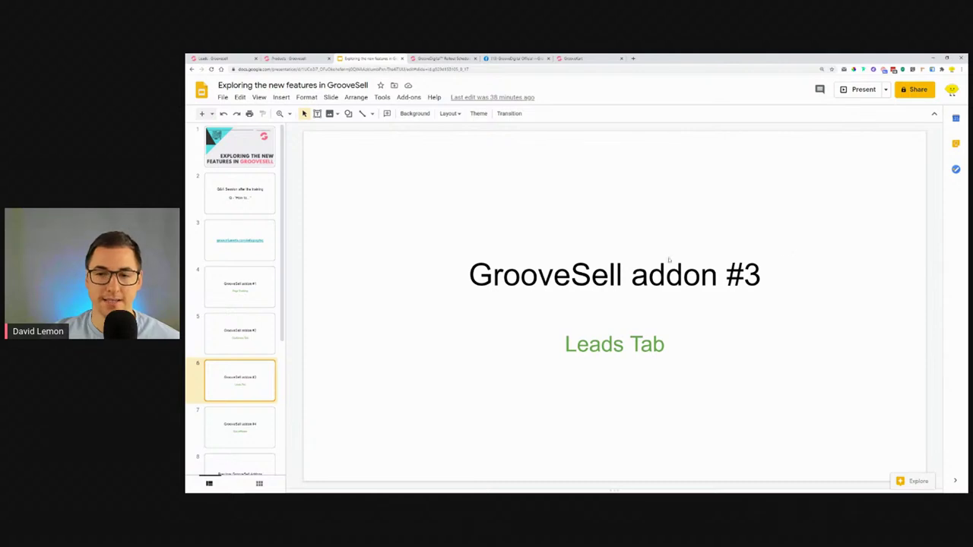
# Undo an accidental text move, show slide 7 (addon #4 Sub-affiliates), then return to Leads.
pyautogui.moveTo(464, 275); pyautogui.dragTo(839, 280)
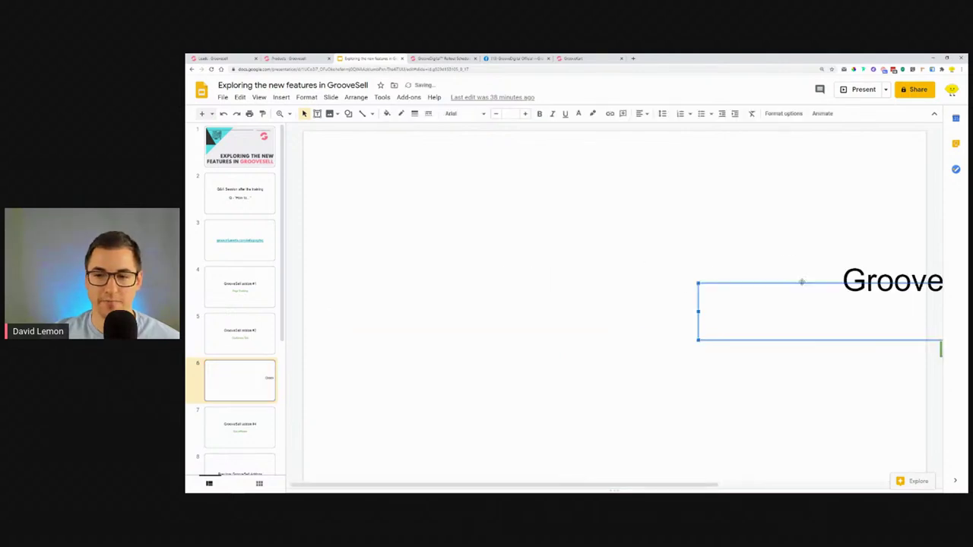
pyautogui.hotkey('ctrl', 'z')
pyautogui.click(256, 432)
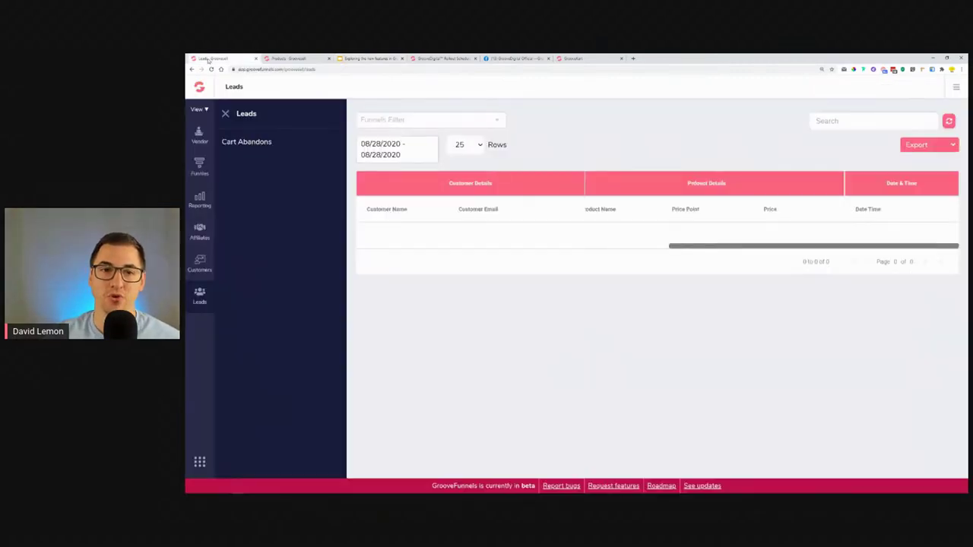
pyautogui.click(210, 58)
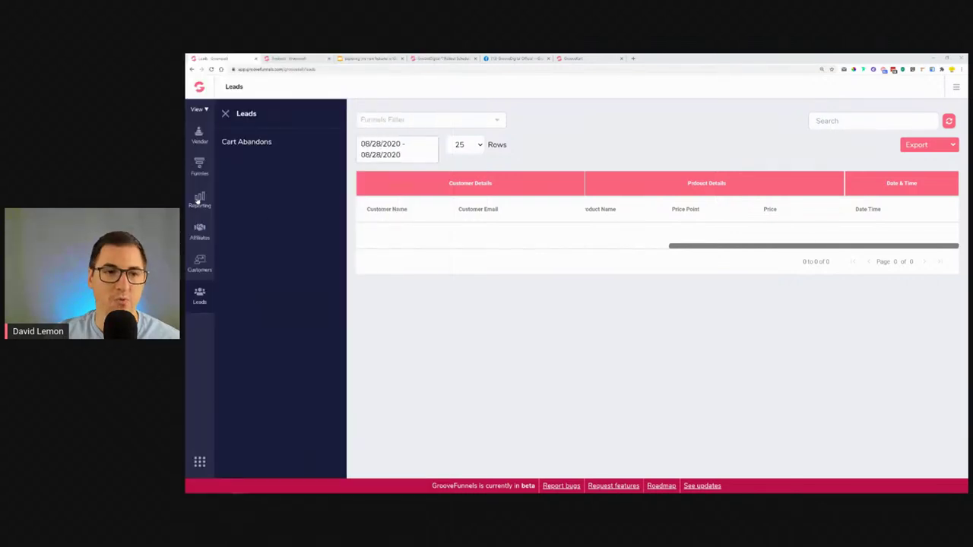
# Open the affiliate transactions report and sort its performance table by Impressions.
pyautogui.click(199, 199)
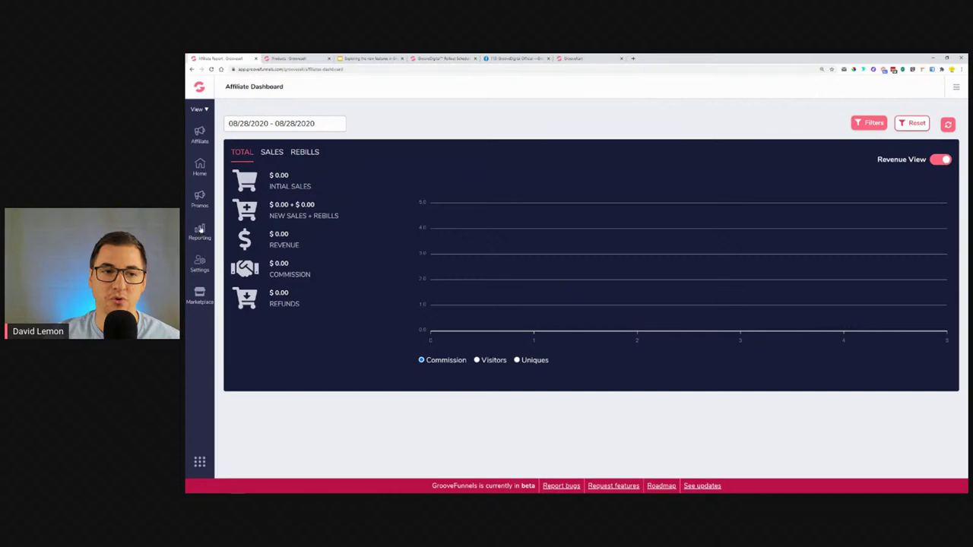
pyautogui.click(201, 231)
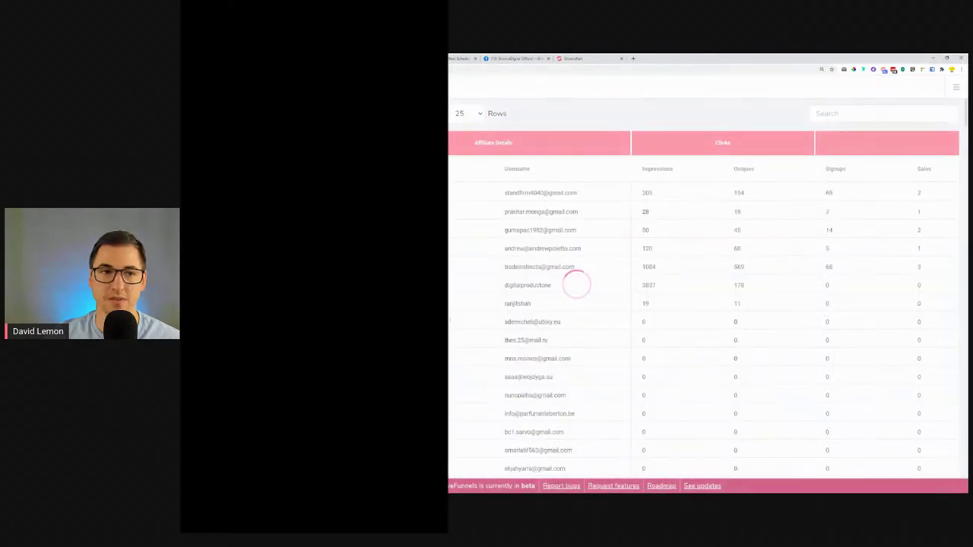
pyautogui.hscroll(3, 703, 304)
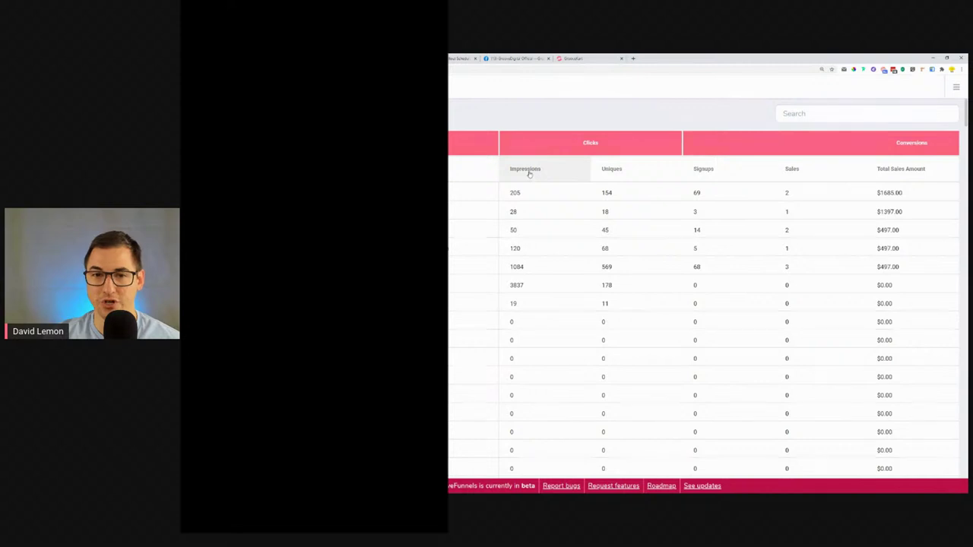
pyautogui.click(529, 171)
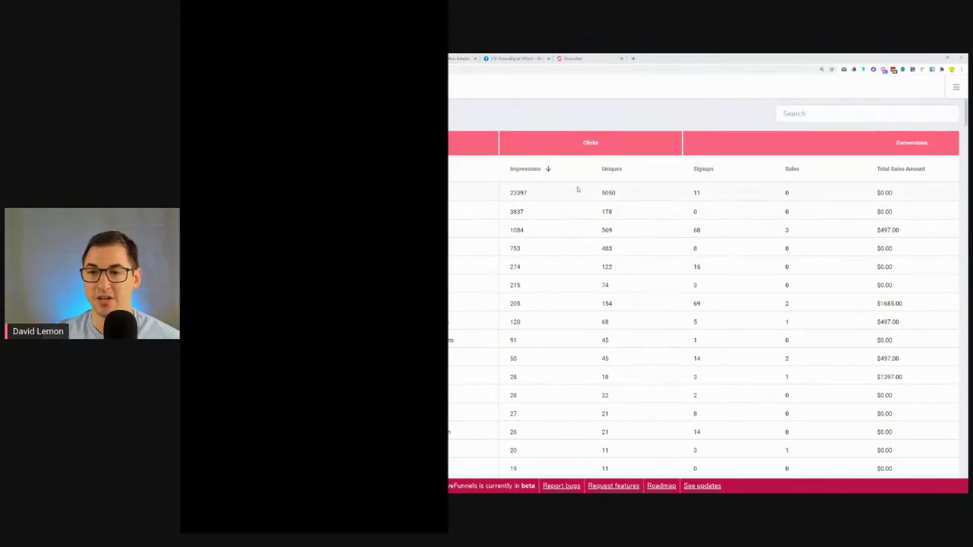
# Re-sort the affiliate table by Uniques, then by Signups, topped by 69 signups.
pyautogui.click(607, 171)
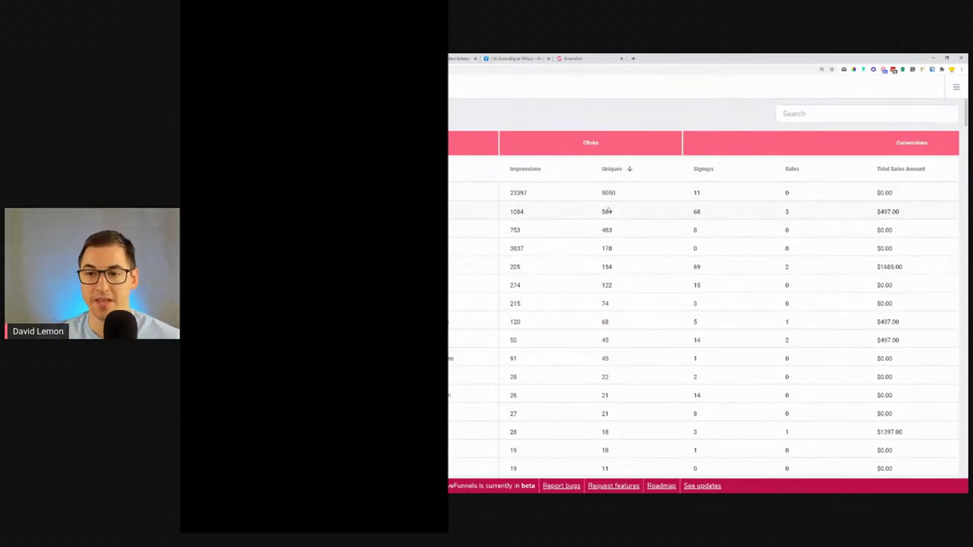
pyautogui.click(703, 169)
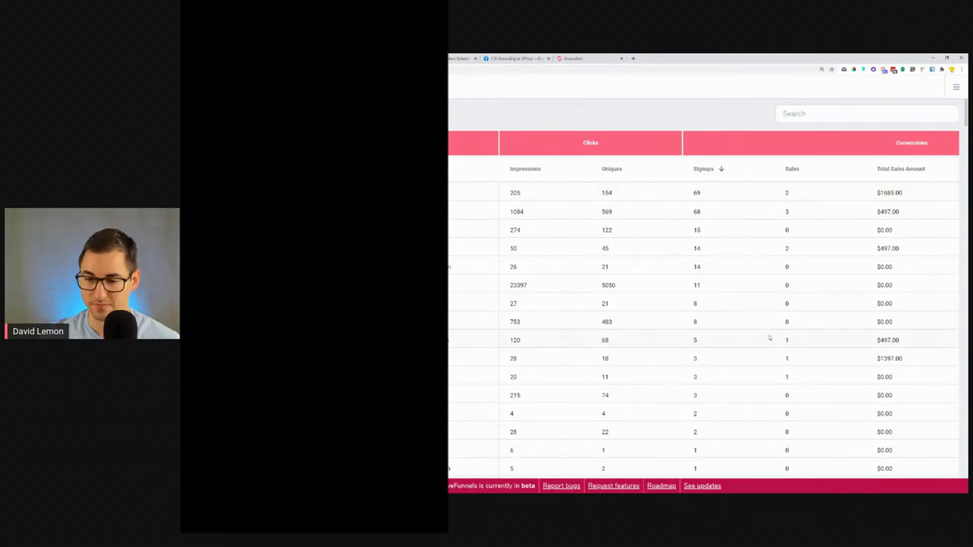
pyautogui.scroll(-2, 749, 246)
pyautogui.scroll(-1, 749, 246)
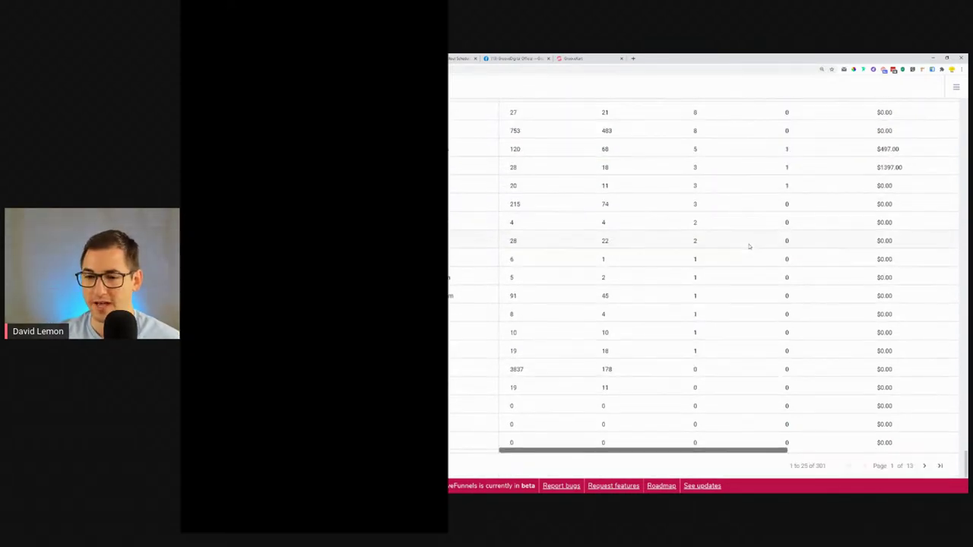
pyautogui.moveTo(752, 452); pyautogui.dragTo(826, 460)
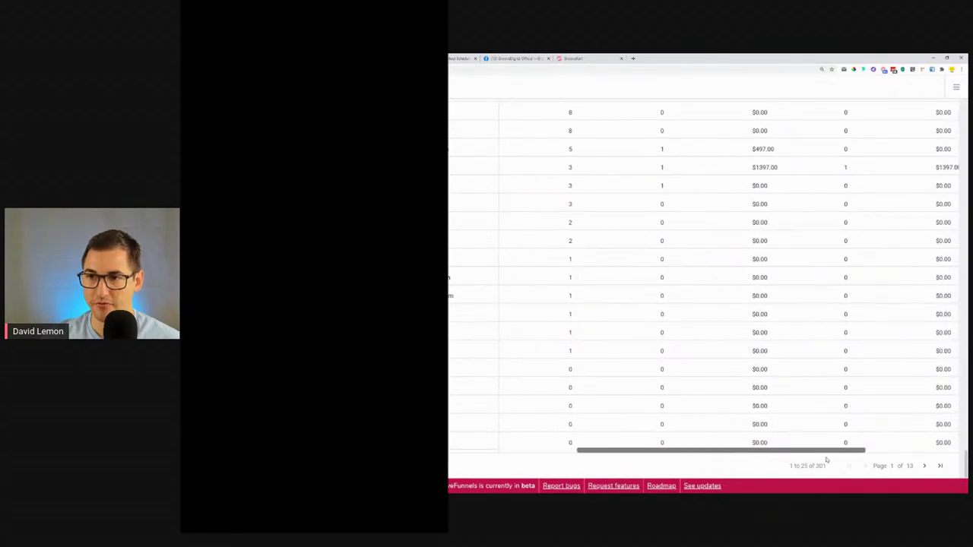
pyautogui.scroll(3, 770, 346)
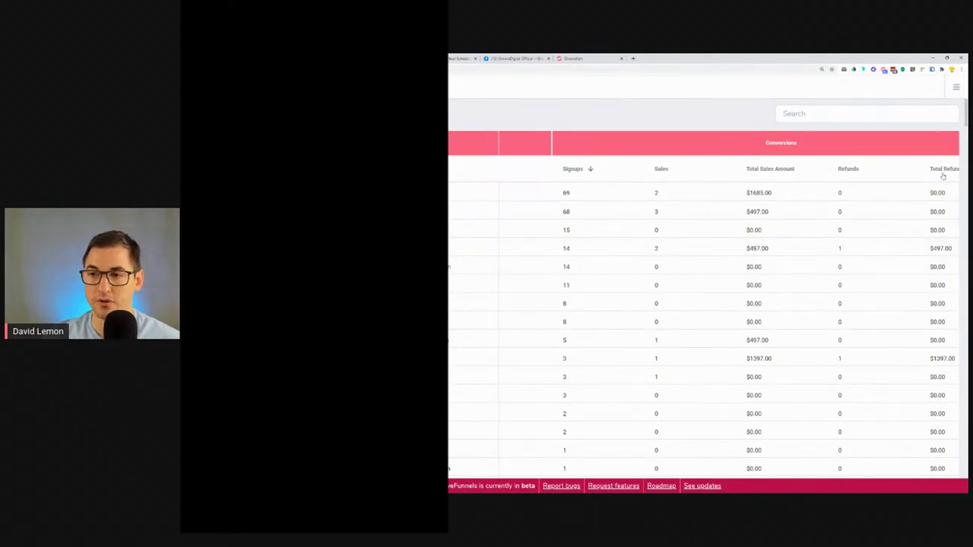
pyautogui.scroll(-3, 798, 368)
pyautogui.moveTo(791, 451); pyautogui.dragTo(699, 459)
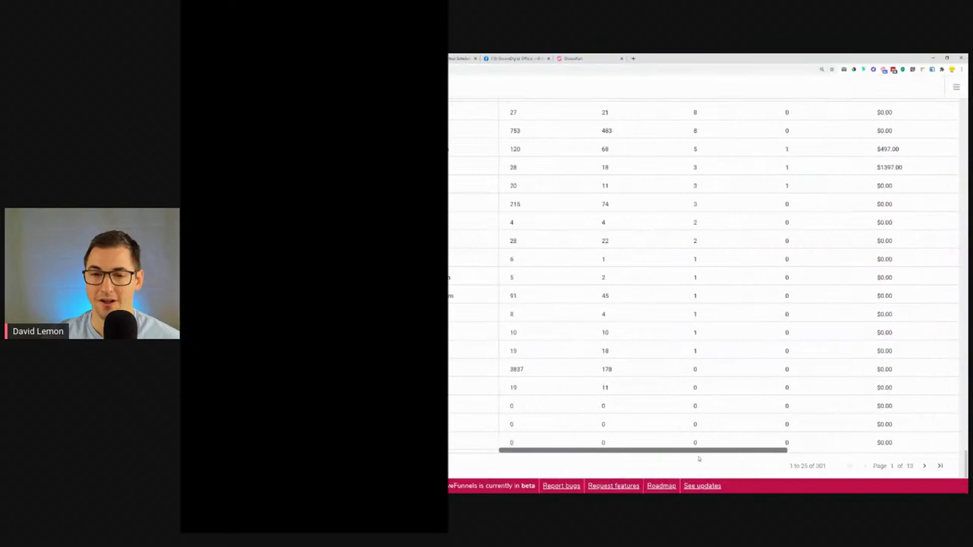
pyautogui.scroll(3, 626, 348)
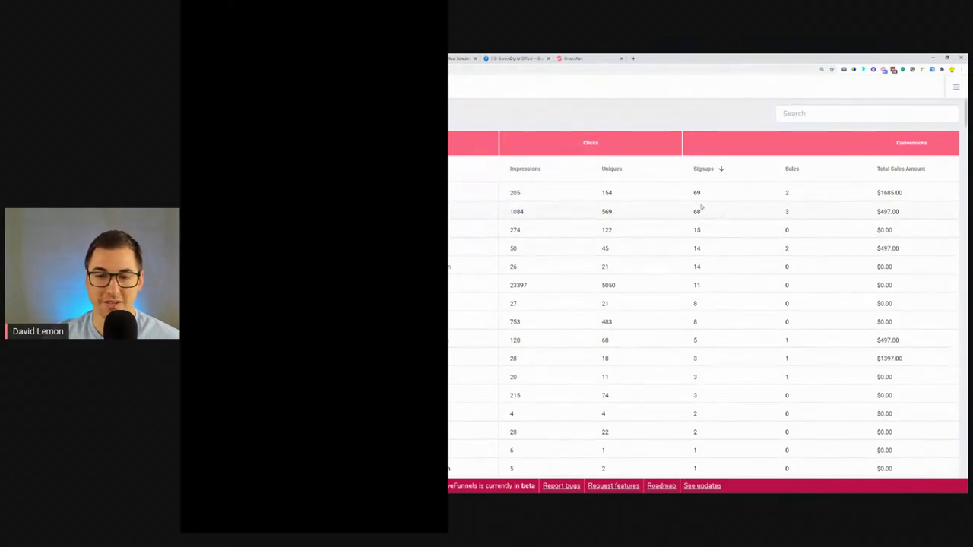
pyautogui.click(792, 169)
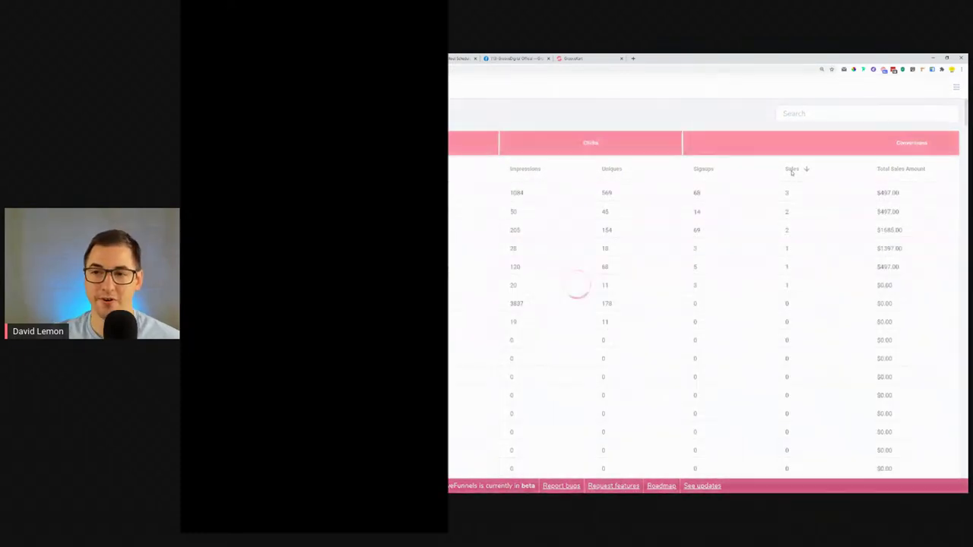
# Re-sort the promotions table by Total Sales Amount, then by Sales.
pyautogui.click(894, 169)
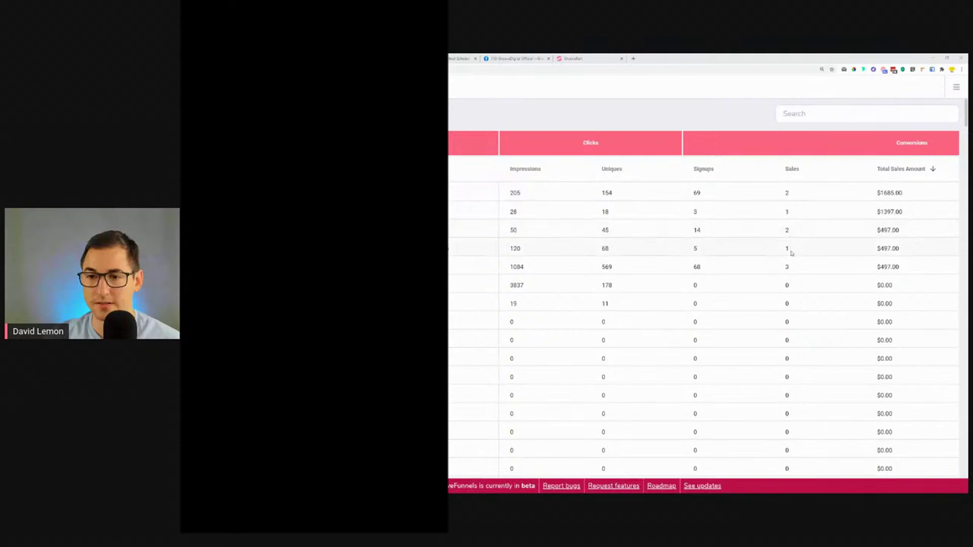
pyautogui.click(792, 169)
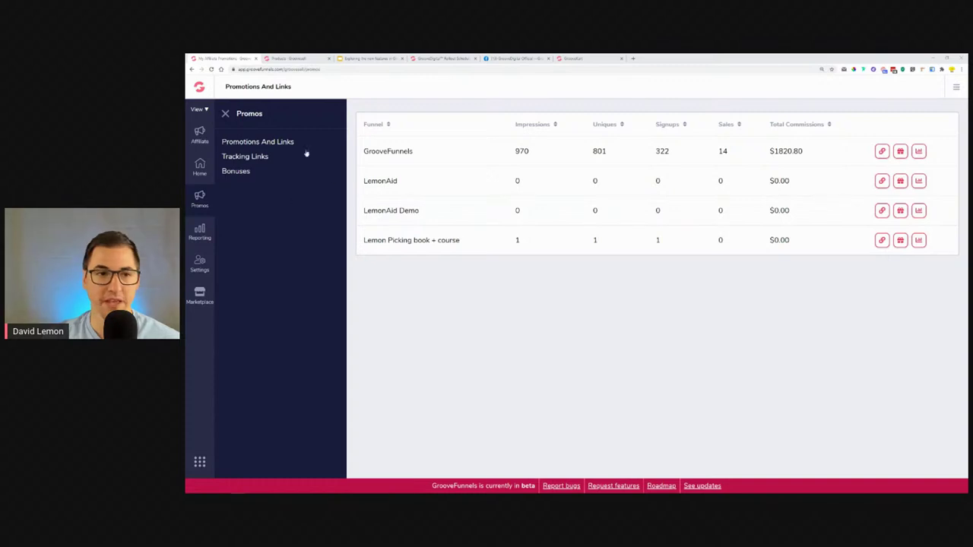
# Check the affiliate Transactions report from the GrooveSell and GrooveAffiliate dashboards.
pyautogui.click(202, 87)
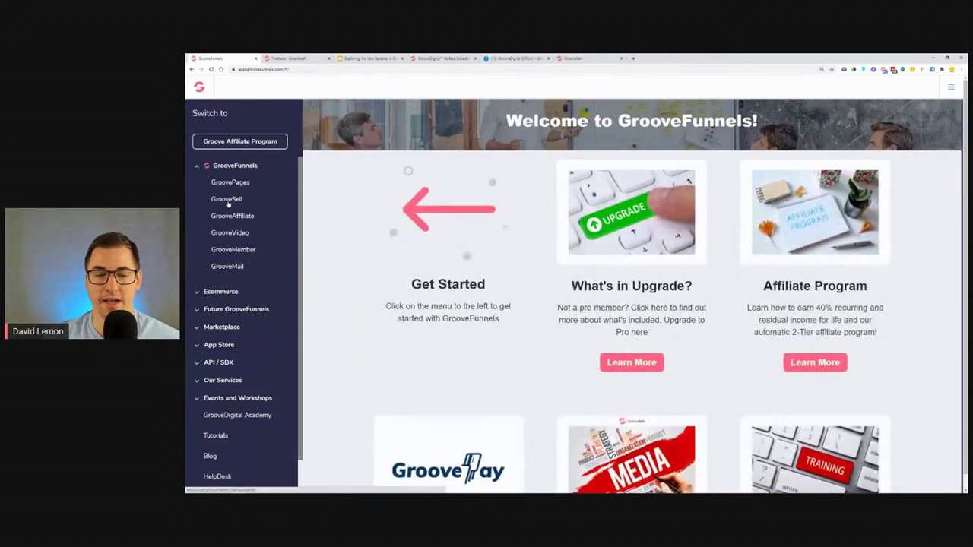
pyautogui.click(222, 202)
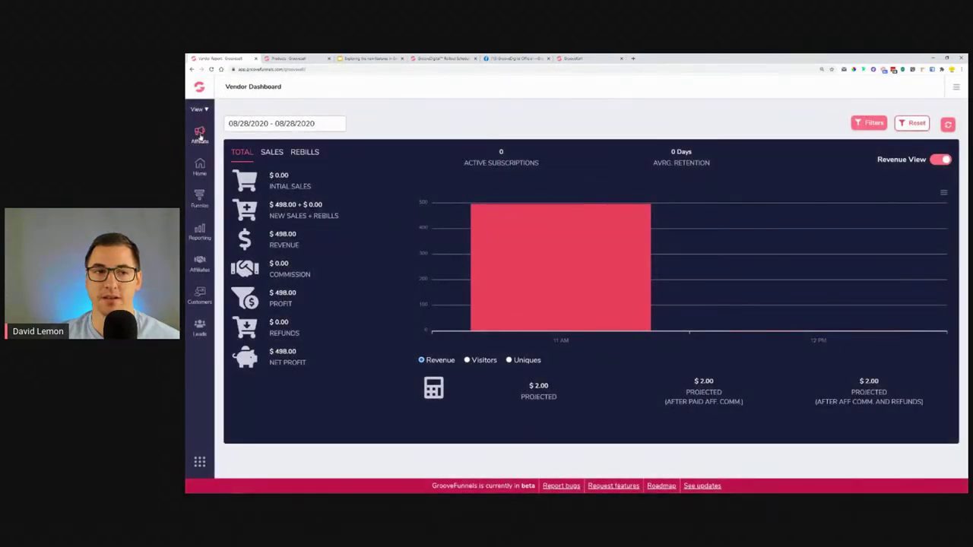
pyautogui.click(200, 133)
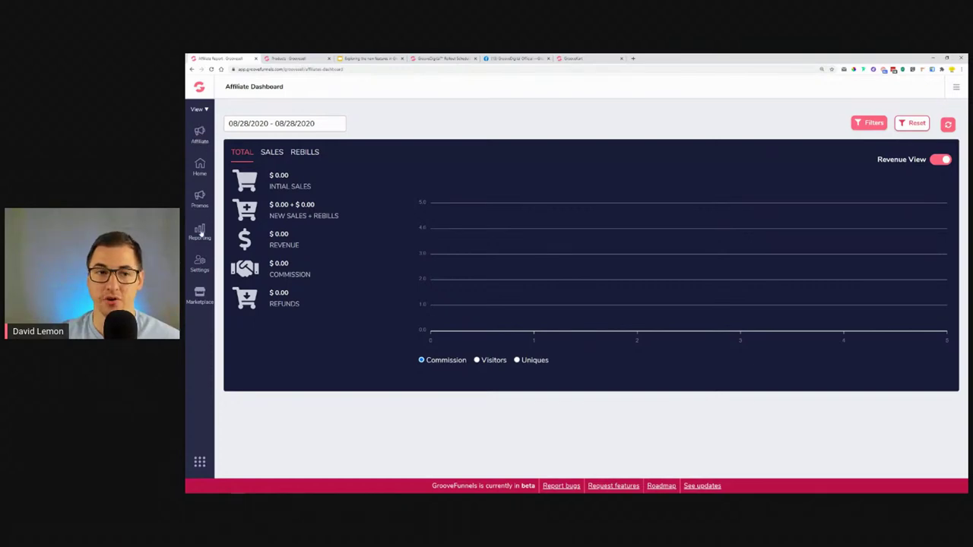
pyautogui.click(200, 233)
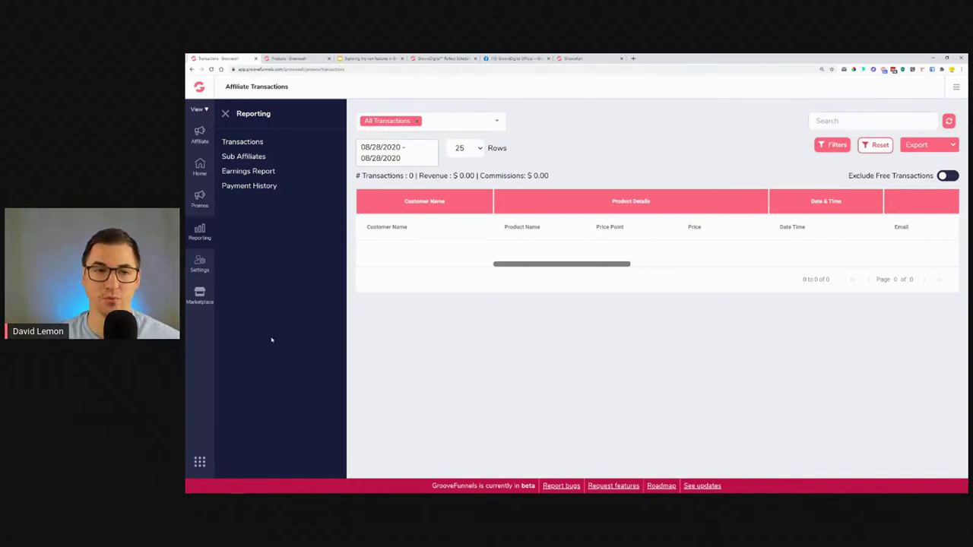
pyautogui.click(199, 87)
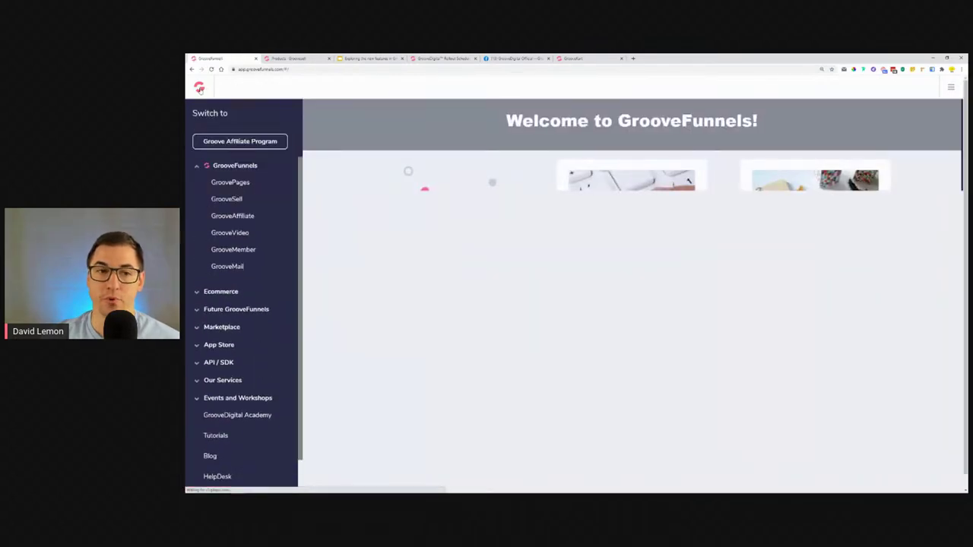
pyautogui.click(235, 218)
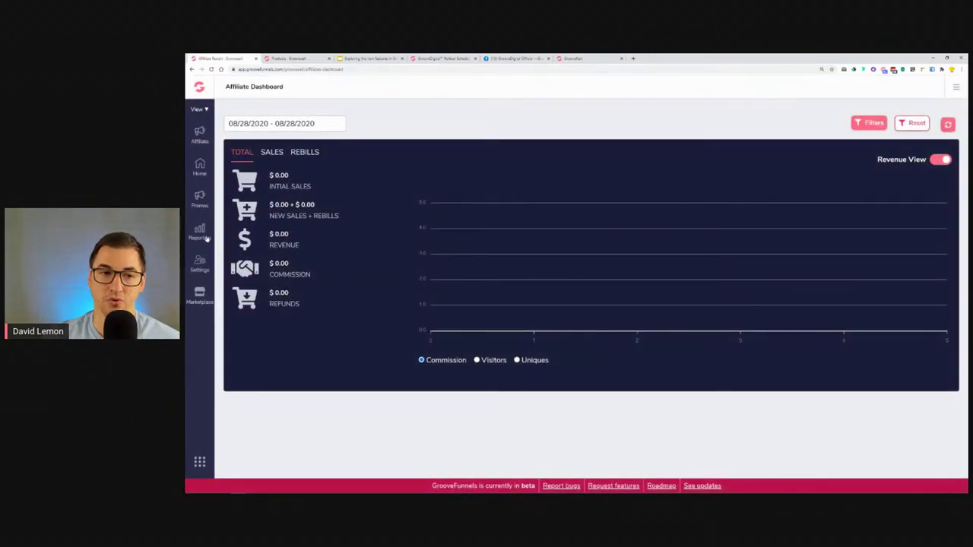
pyautogui.click(203, 236)
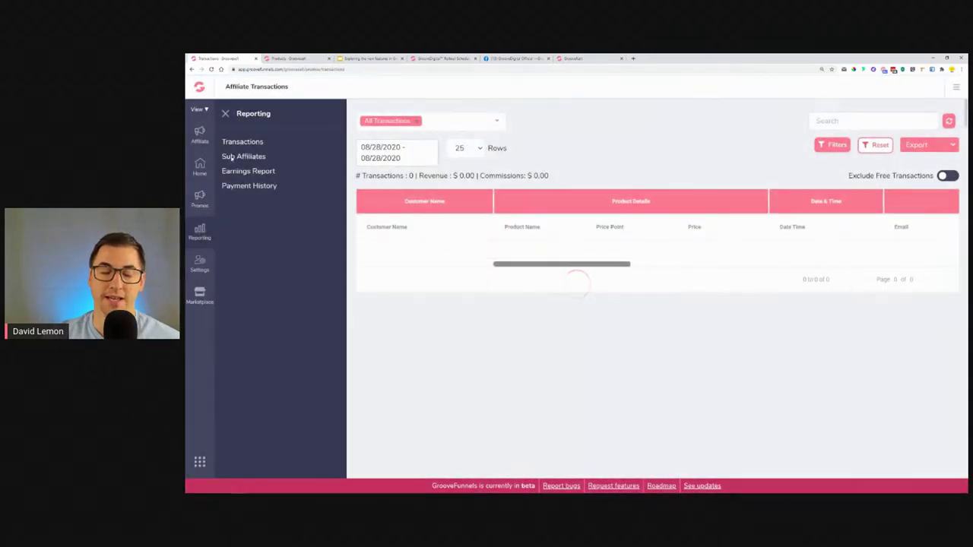
# Open the GrooveSell vendor dashboard ($498.00 new sales) and its Transactions report.
pyautogui.click(199, 133)
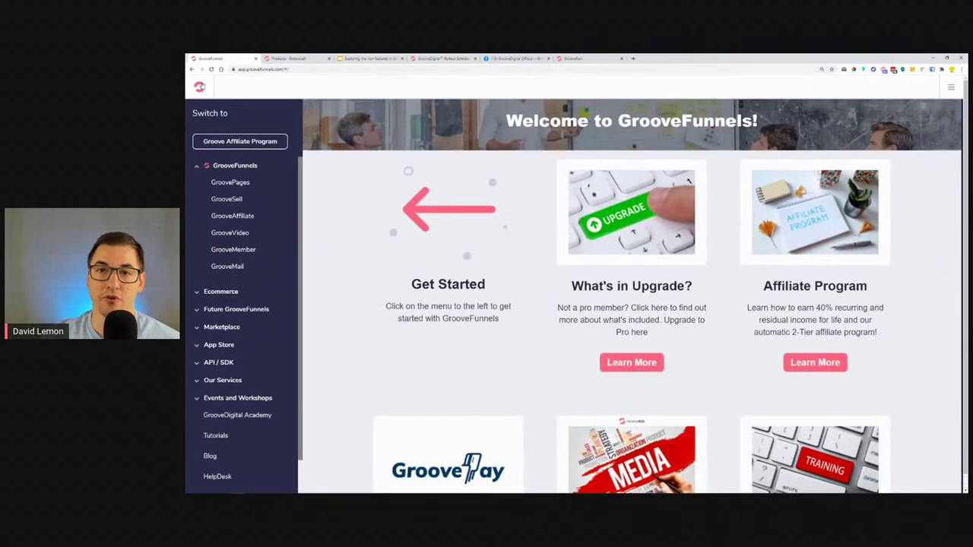
pyautogui.click(228, 199)
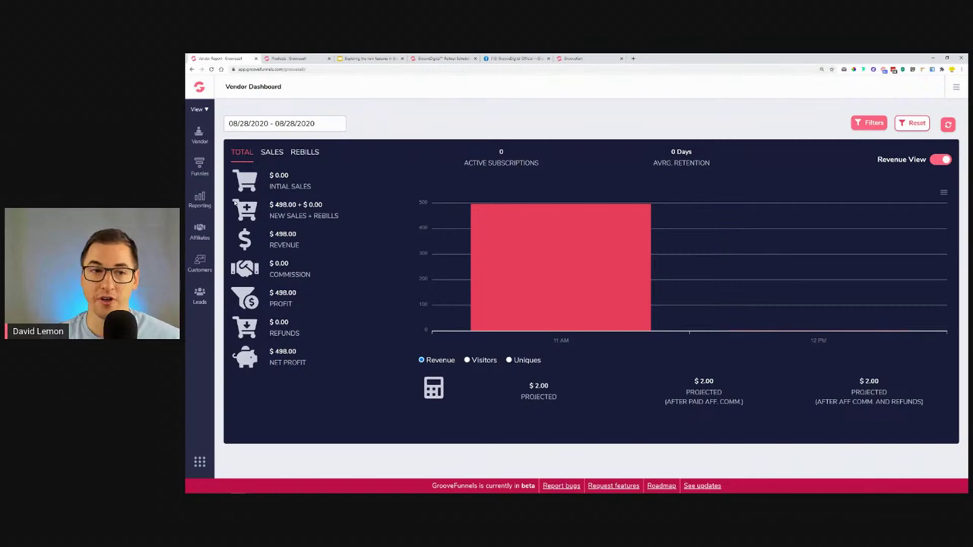
pyautogui.click(201, 200)
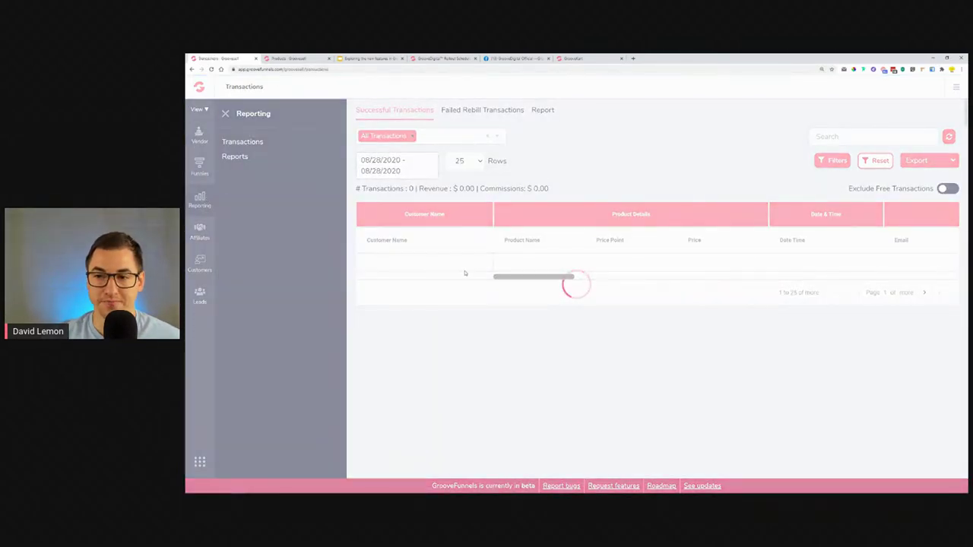
# Scroll the Transactions report to the Affiliate Details and JV Broker columns showing 0% and 70% commissions.
pyautogui.moveTo(518, 283); pyautogui.dragTo(705, 287)
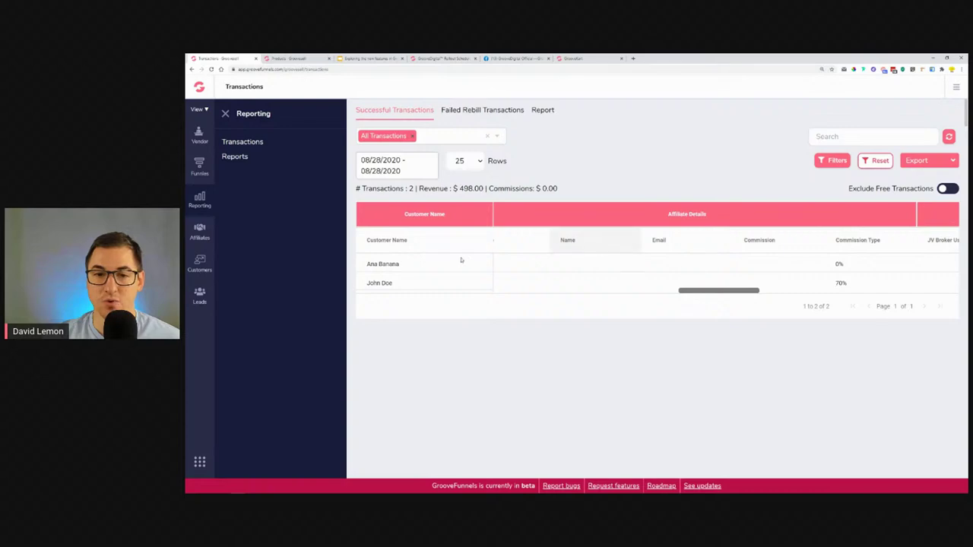
pyautogui.moveTo(730, 291); pyautogui.dragTo(734, 291)
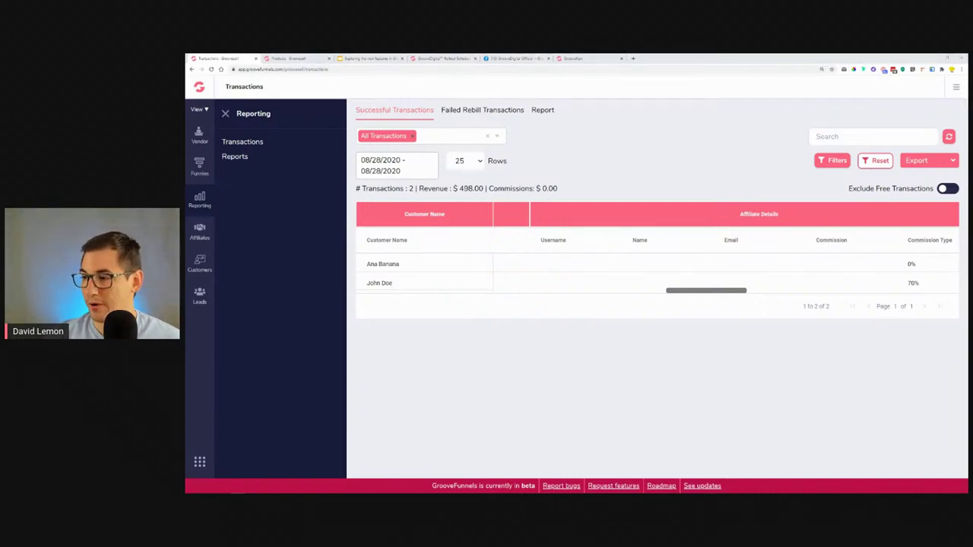
pyautogui.click(370, 59)
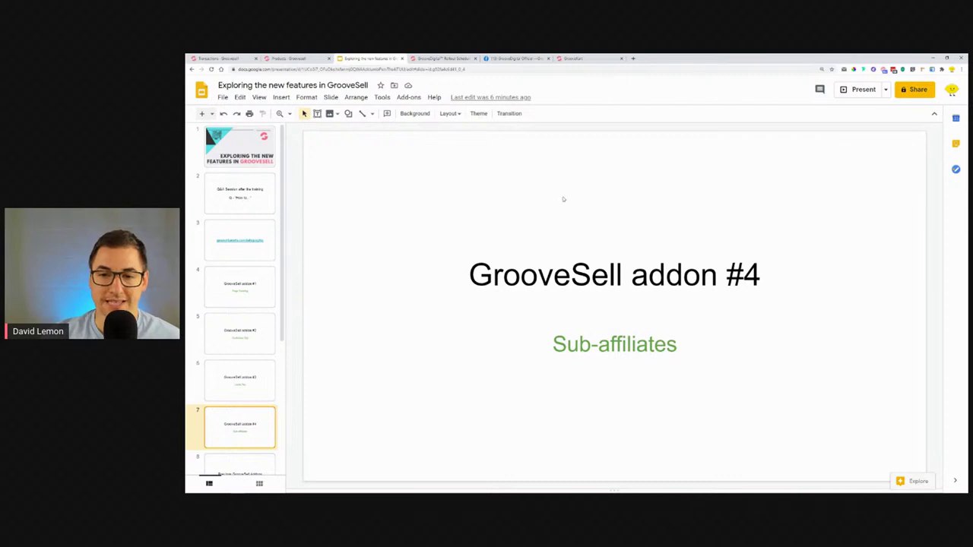
# View the addon #1 Page Tracking slide, then the addon #2 Customers Tab slide.
pyautogui.click(246, 296)
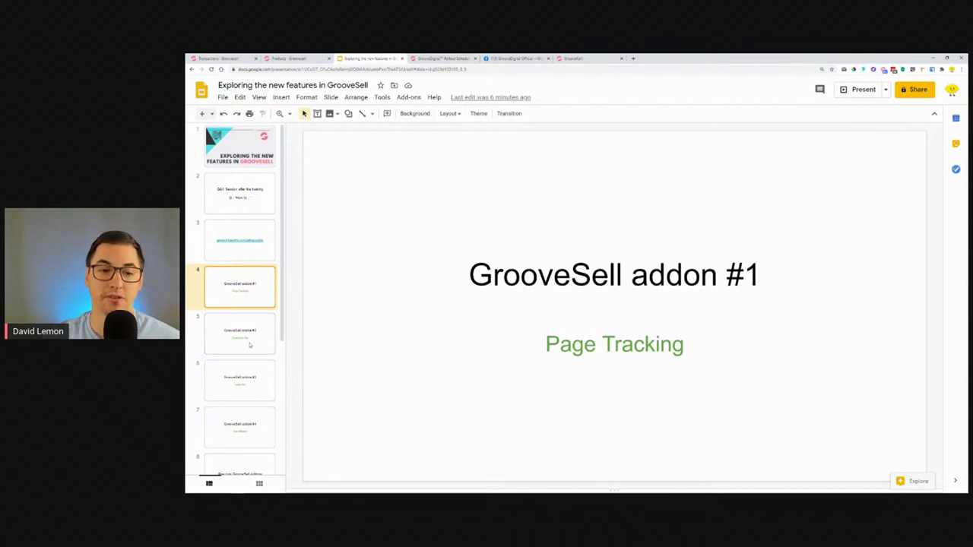
pyautogui.click(249, 345)
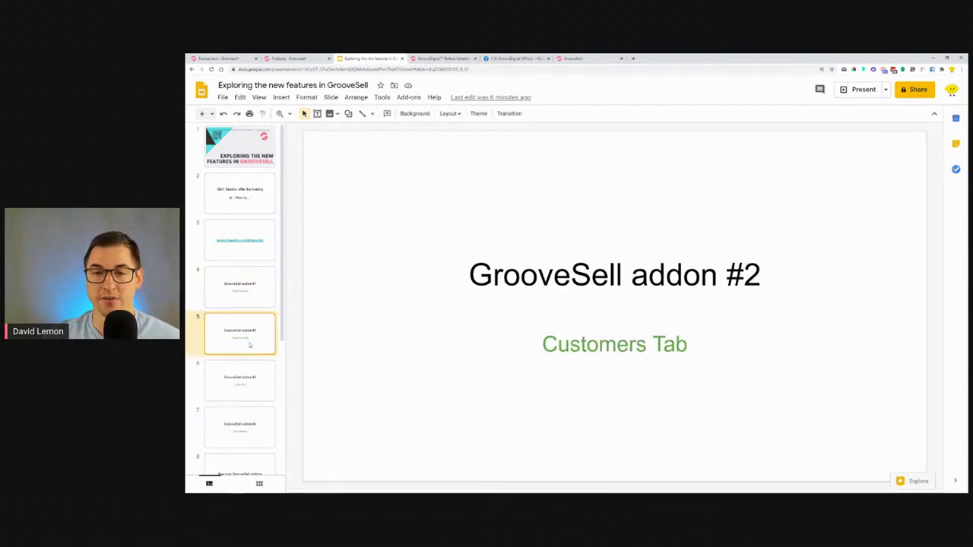
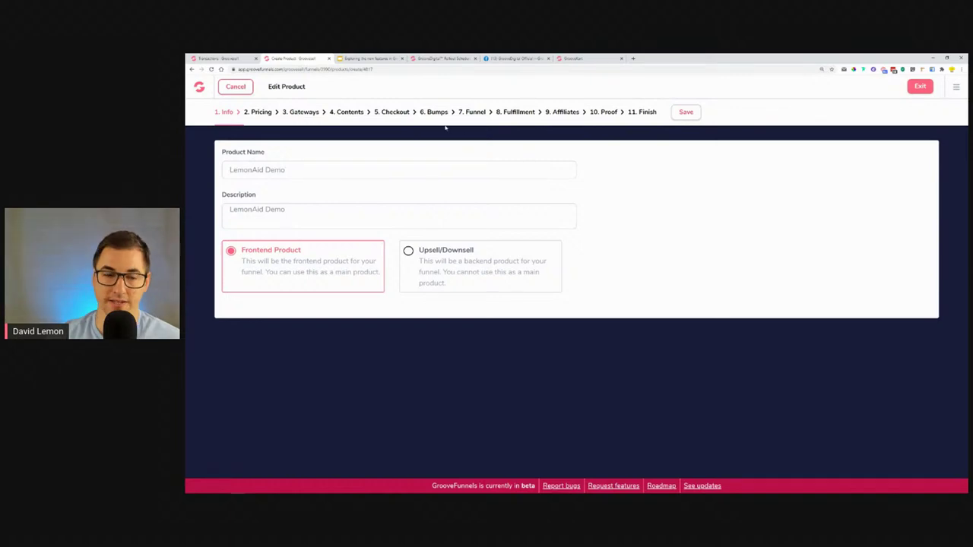
# Open the product's step 10 Proof, then view the rollout schedule's July timeline.
pyautogui.click(605, 113)
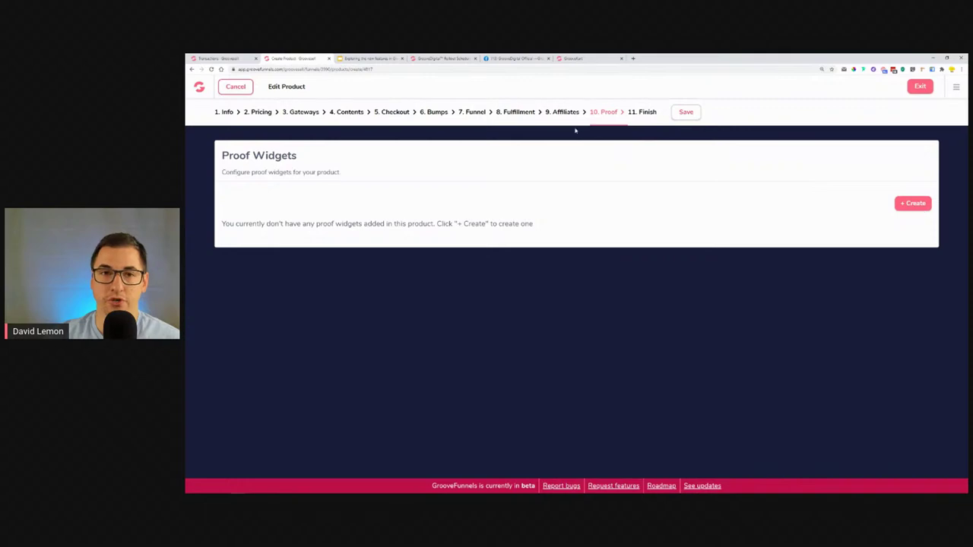
pyautogui.click(444, 59)
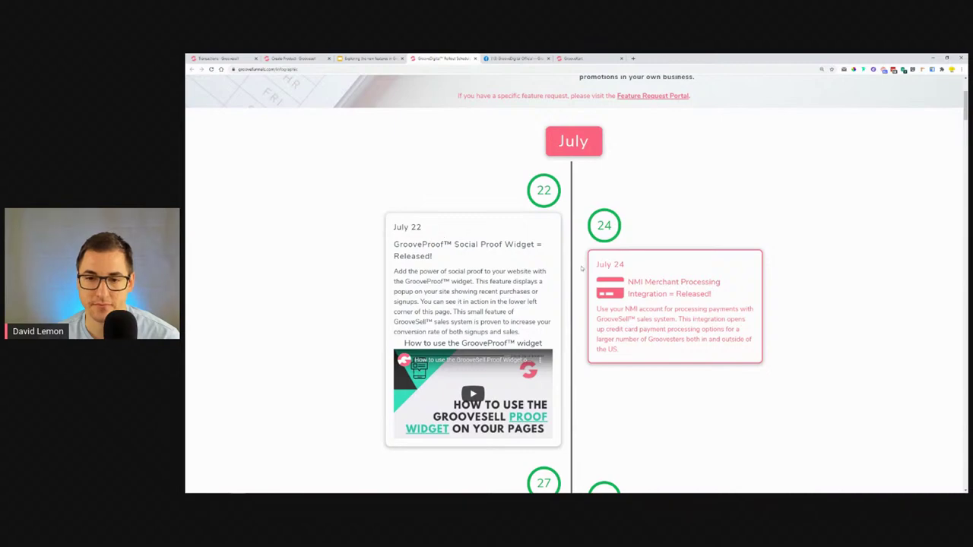
# Highlight the NMI Merchant Processing title and open nmi.com in a new tab.
pyautogui.moveTo(653, 276); pyautogui.dragTo(727, 295)
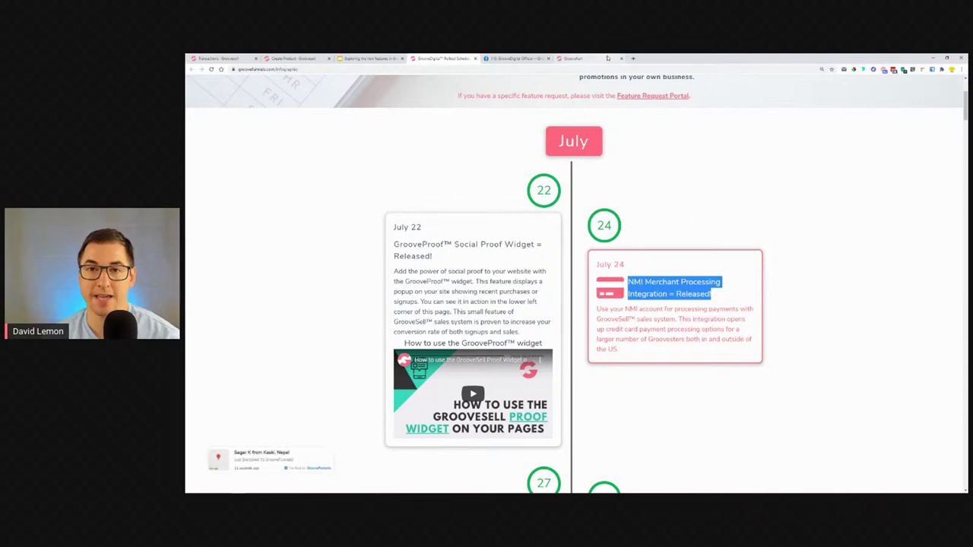
pyautogui.click(632, 58)
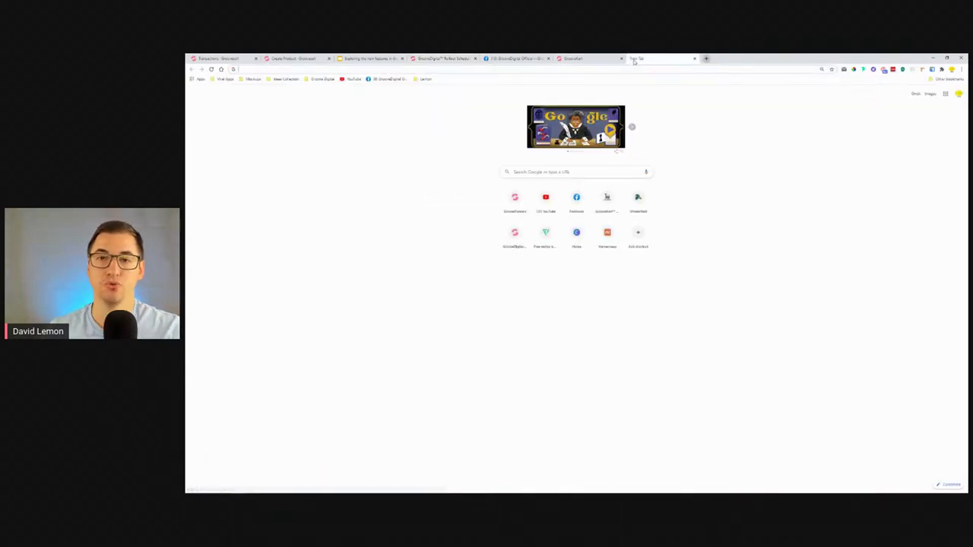
pyautogui.write('n')
pyautogui.press('BackSpace')
pyautogui.press('BackSpace')
pyautogui.write('nmi')
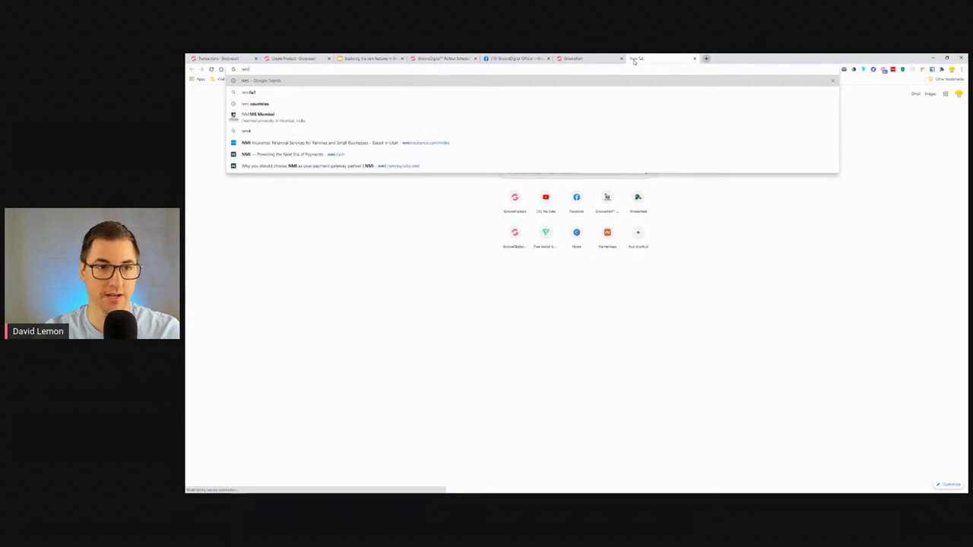
pyautogui.press('Down')
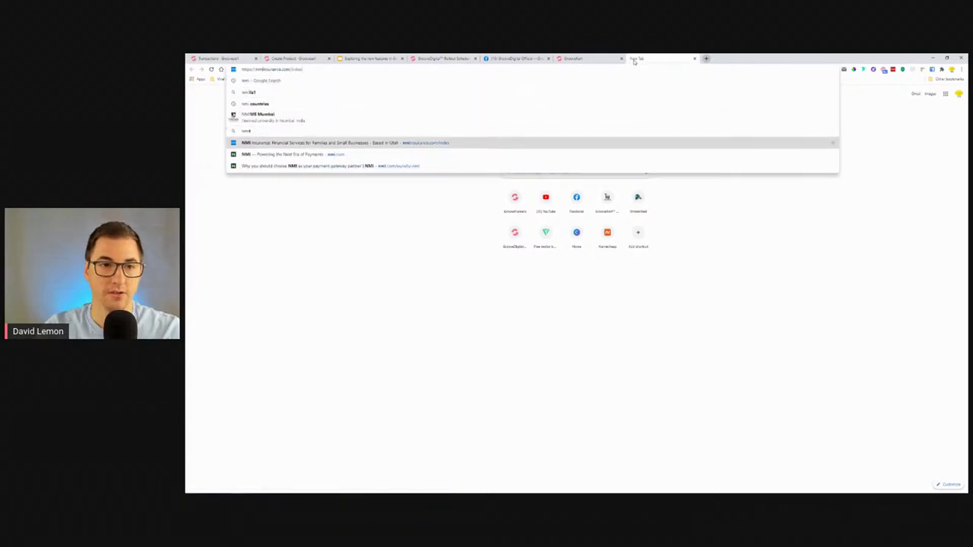
pyautogui.press('Return')
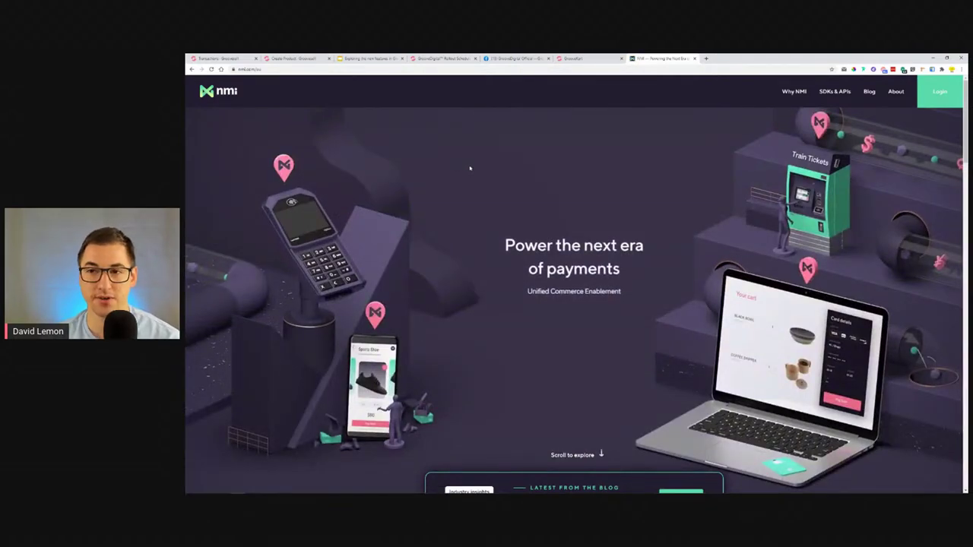
# Scroll the NMI homepage to 'The NMI difference', then return to the product editor's Proof Widgets step.
pyautogui.scroll(-2, 460, 171)
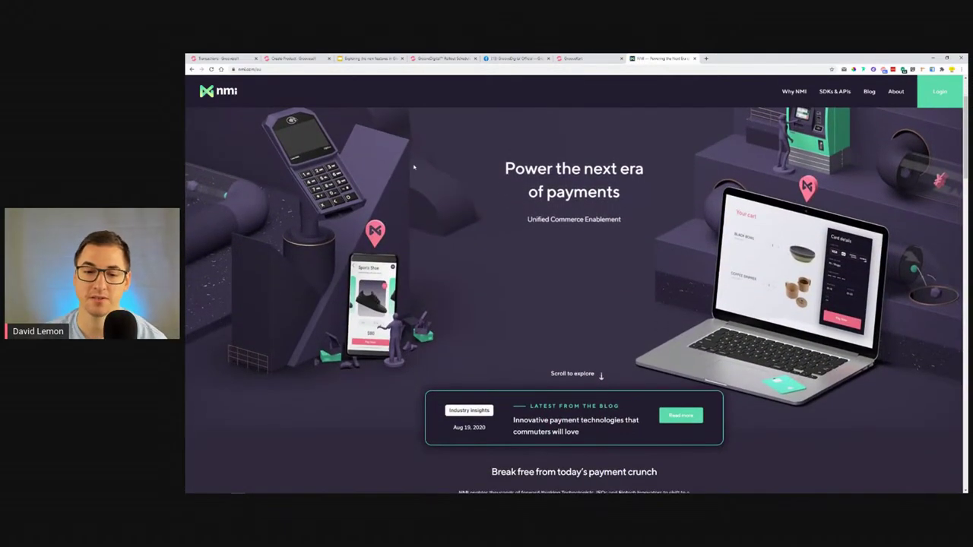
pyautogui.scroll(2, 439, 191)
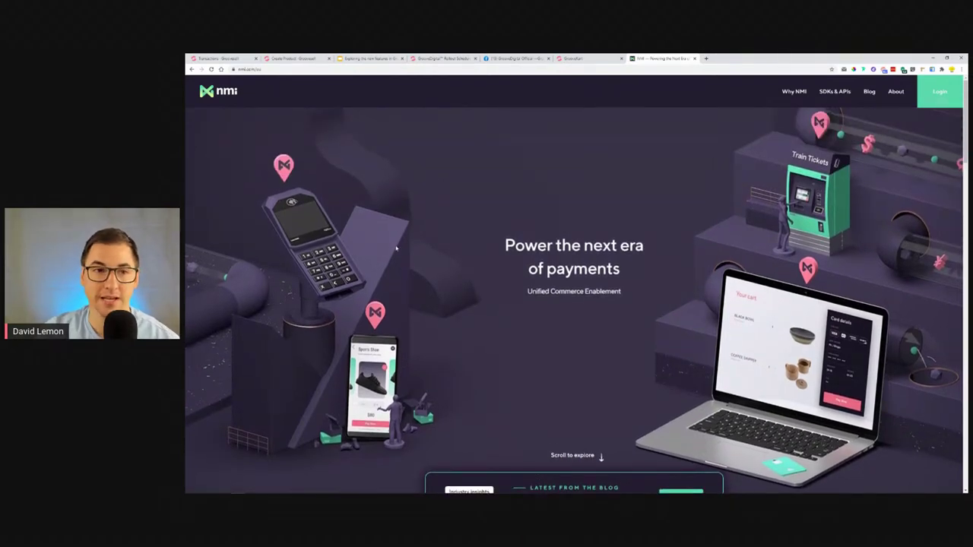
pyautogui.scroll(-6, 612, 224)
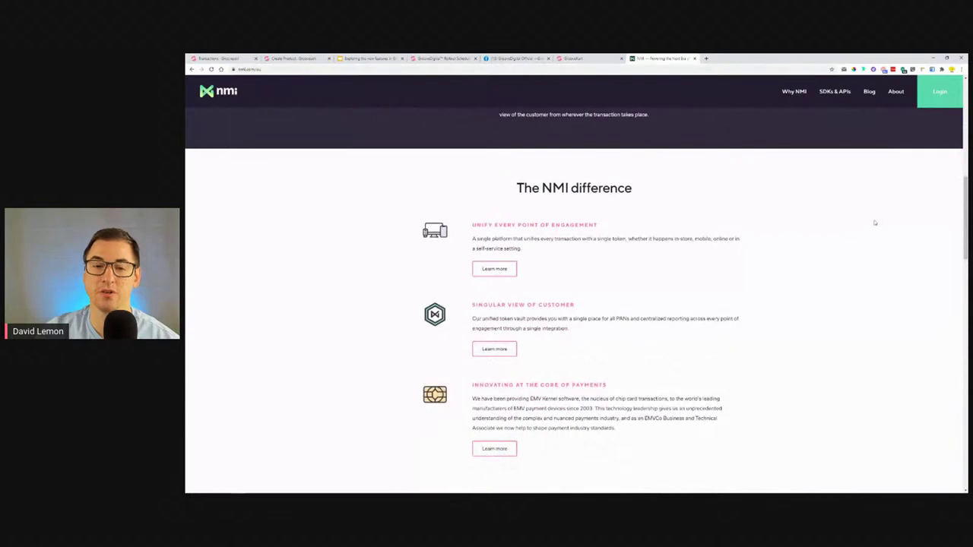
pyautogui.scroll(-1, 875, 222)
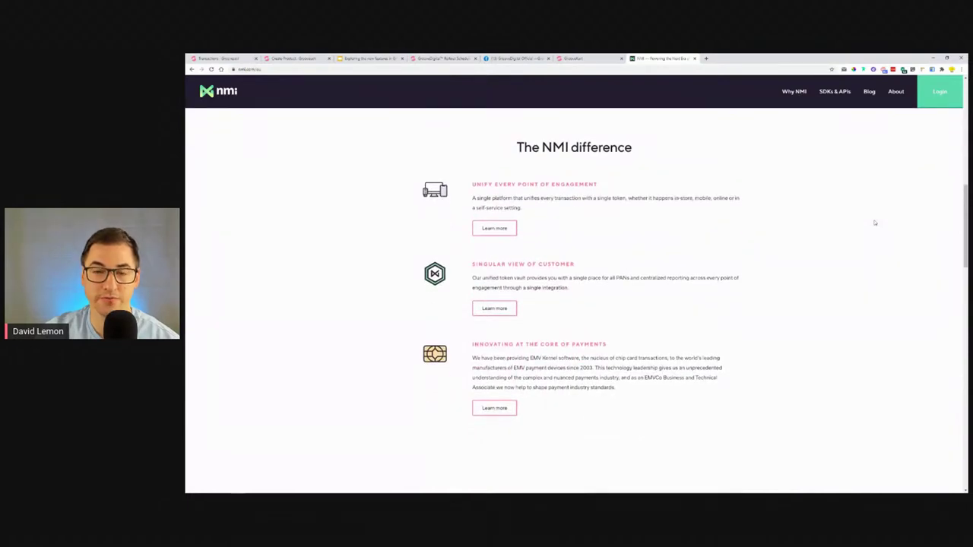
pyautogui.click(291, 60)
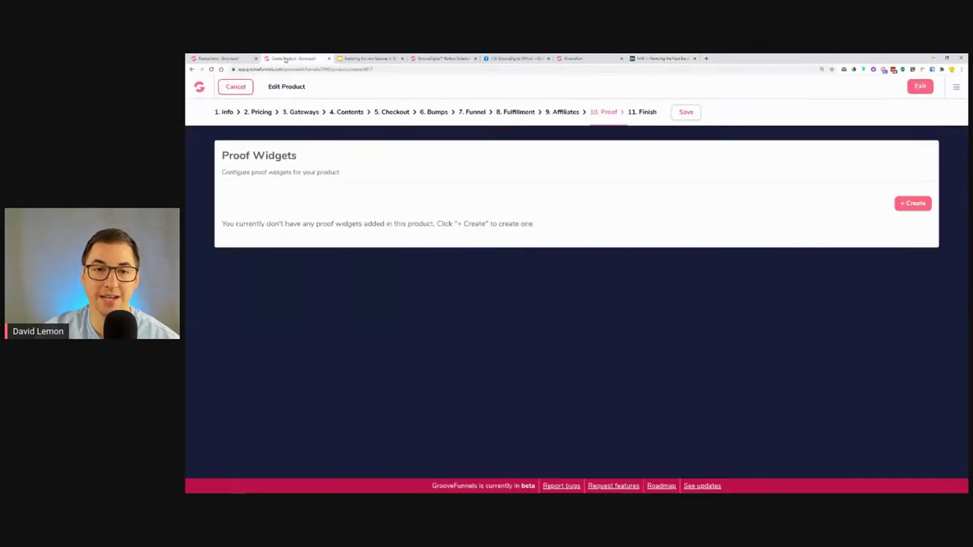
# Reach the Connect Your NMI Account form via Gateways > Add New Payment Gateway, then view the NMI site.
pyautogui.click(304, 112)
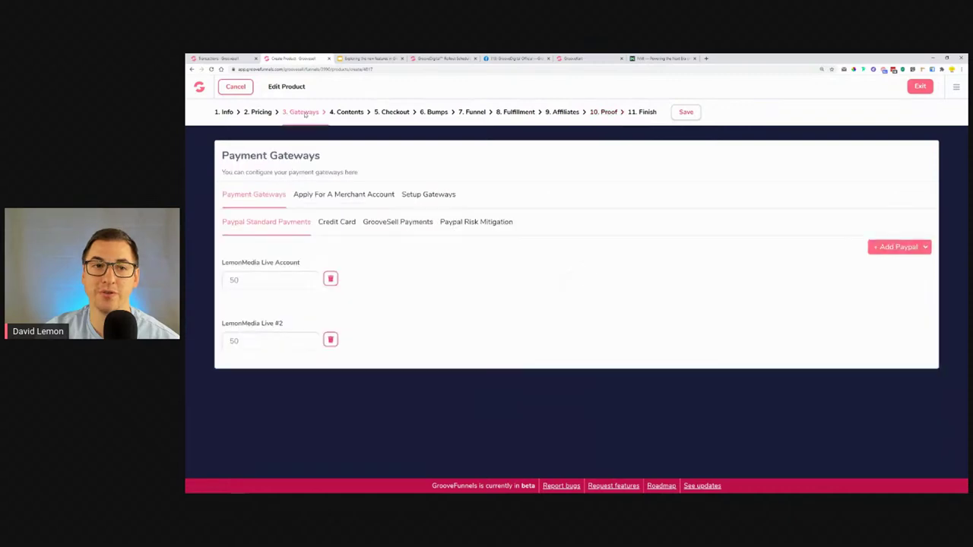
pyautogui.click(441, 197)
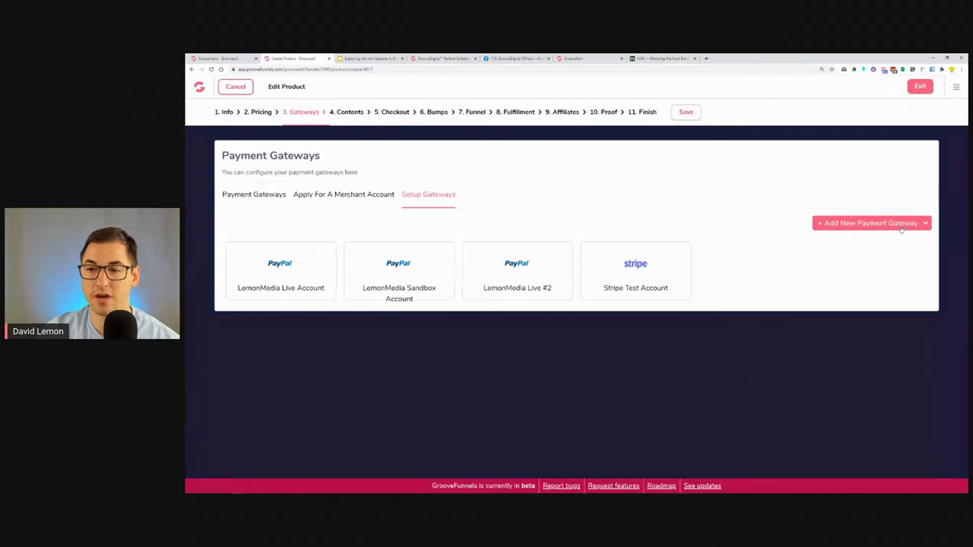
pyautogui.click(900, 228)
pyautogui.click(922, 284)
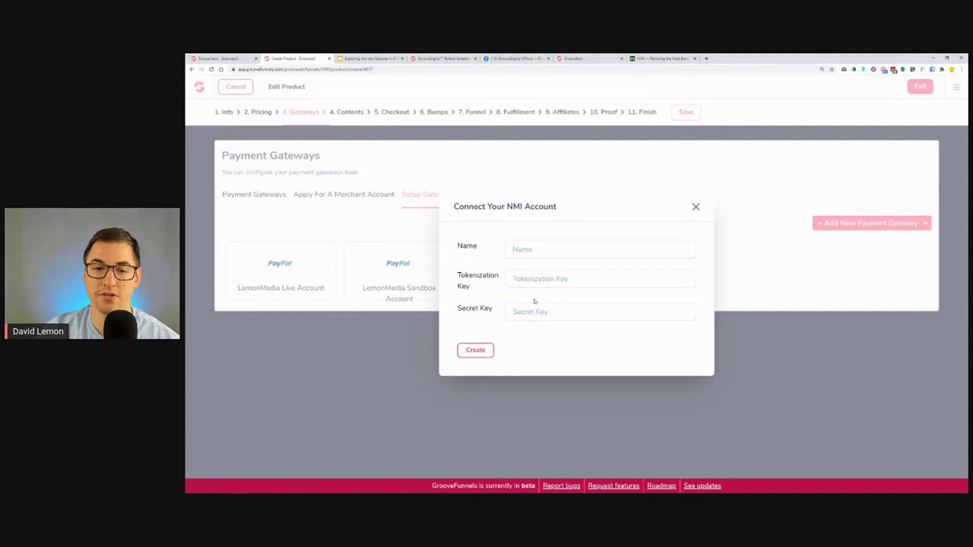
pyautogui.click(645, 58)
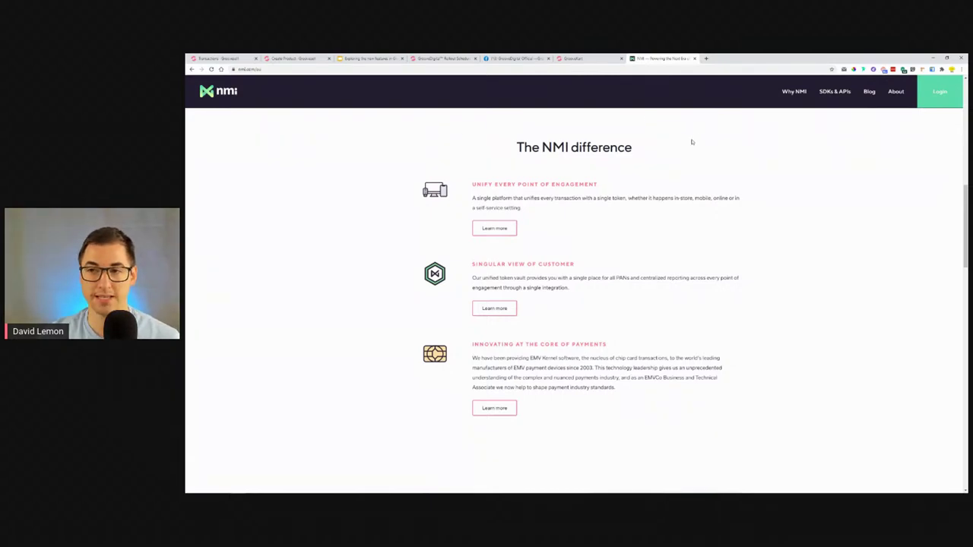
# Close the NMI account form in GrooveSell and reopen the gateway type list.
pyautogui.scroll(6, 721, 213)
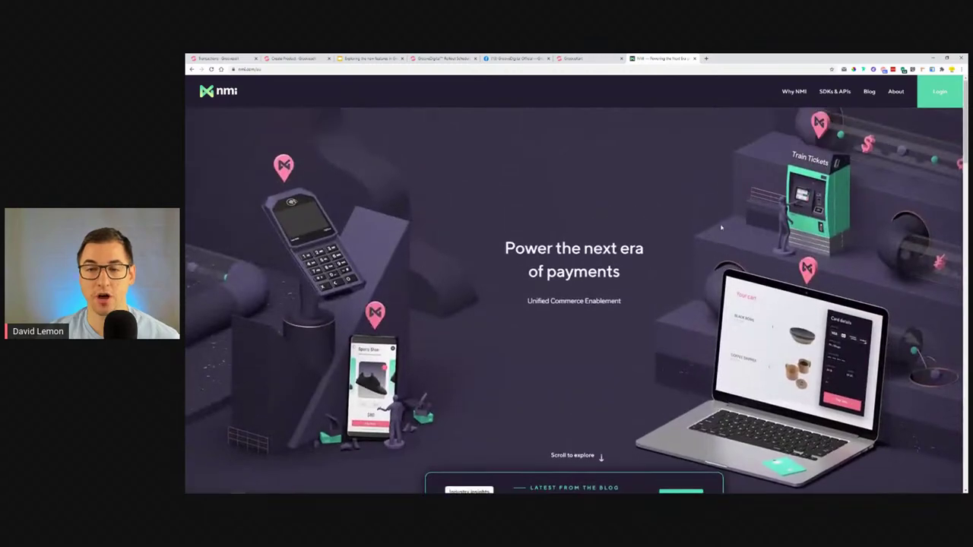
pyautogui.scroll(-3, 720, 227)
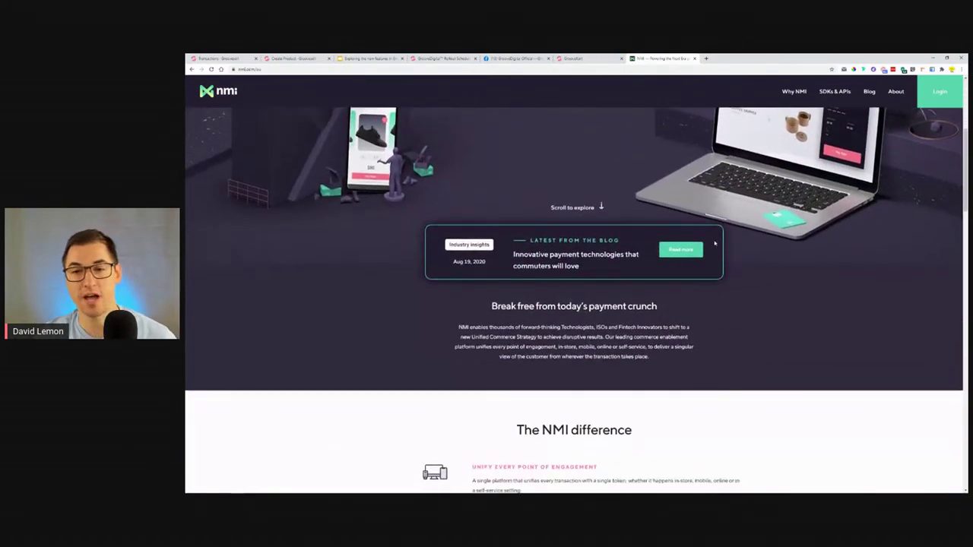
pyautogui.scroll(-5, 715, 244)
pyautogui.click(295, 58)
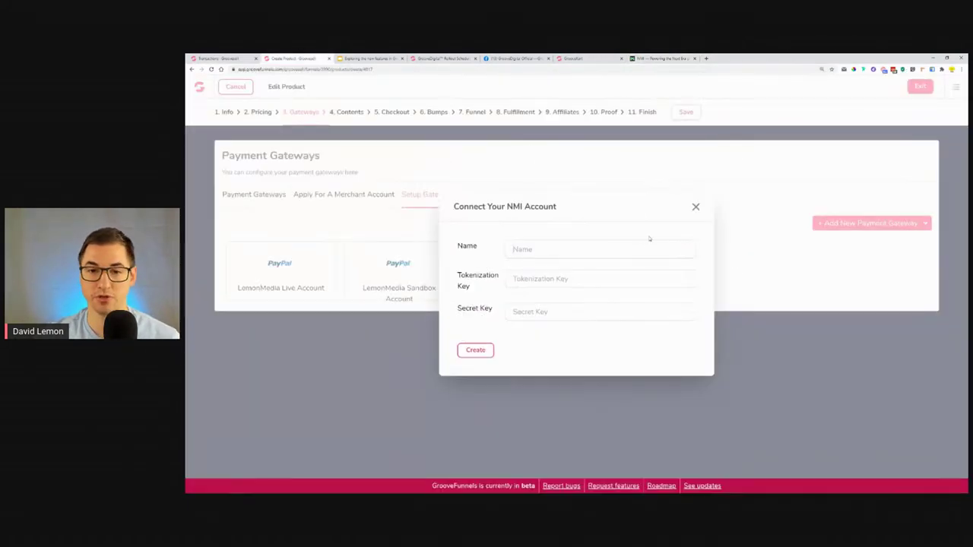
pyautogui.click(695, 207)
pyautogui.click(903, 223)
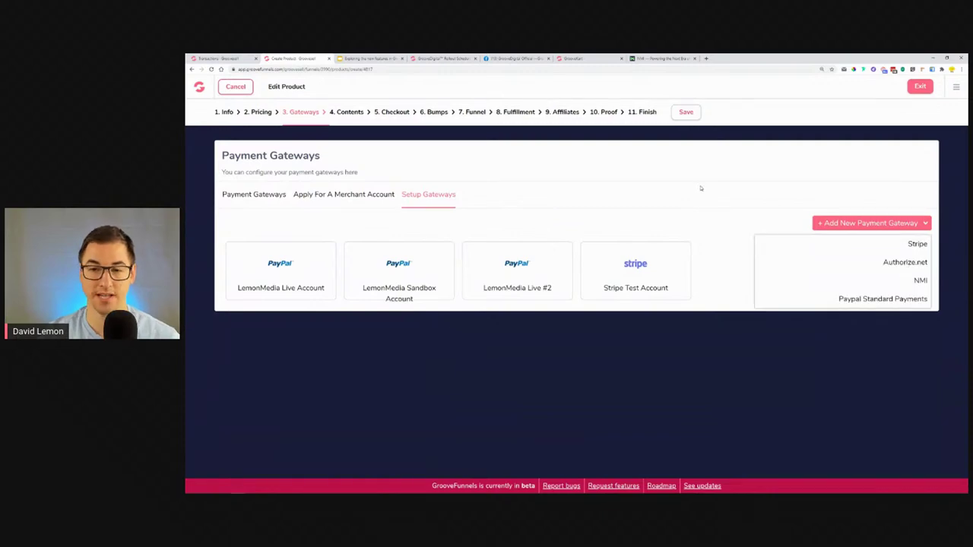
# Scroll further down the NMI website, then close its tab.
pyautogui.click(661, 58)
pyautogui.scroll(-8, 759, 260)
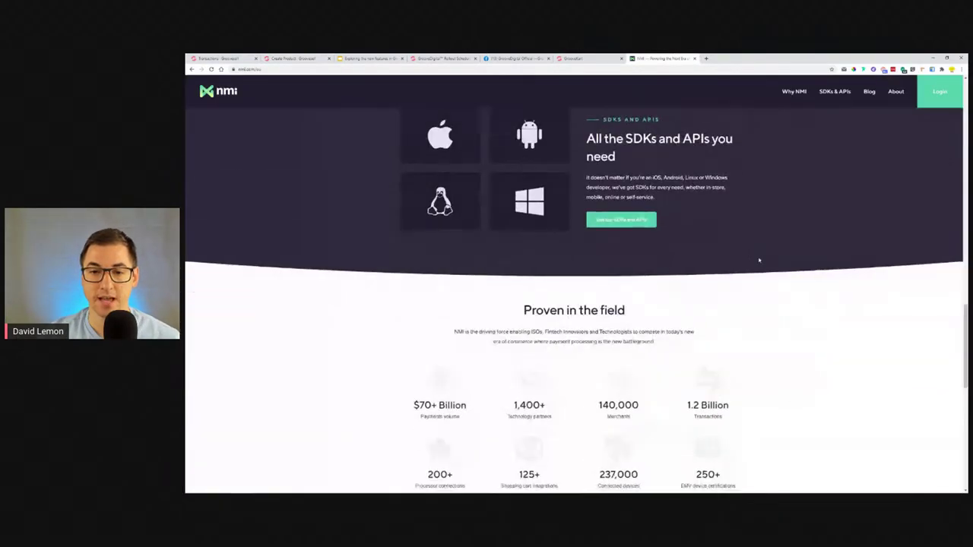
pyautogui.scroll(-5, 759, 261)
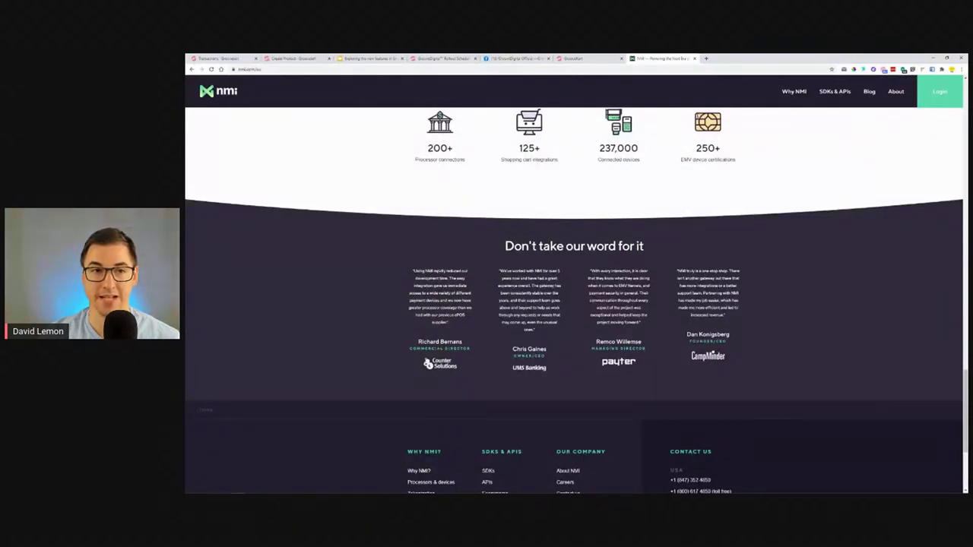
pyautogui.click(693, 59)
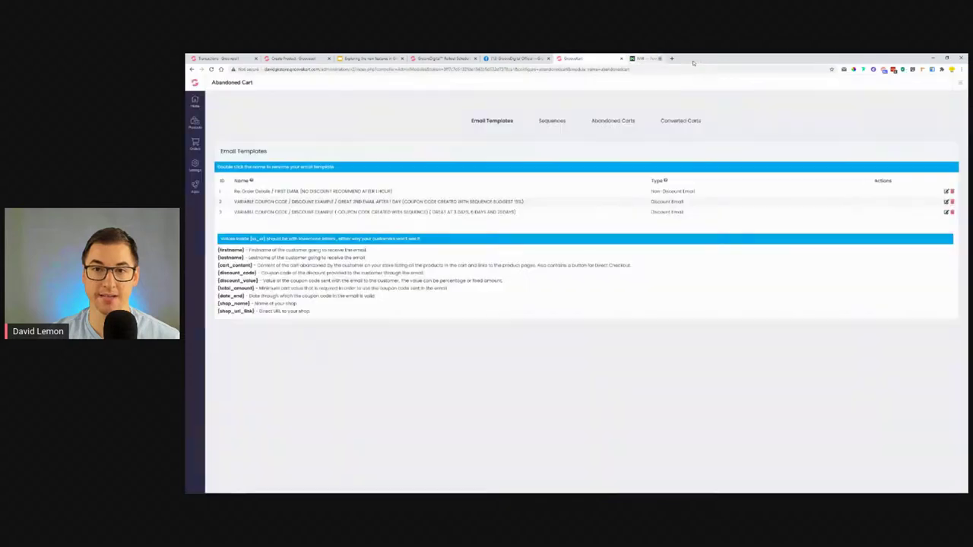
# Close the GrooveKart page, highlight the July 27 second-tier affiliates headline, then show the presentation.
pyautogui.click(621, 58)
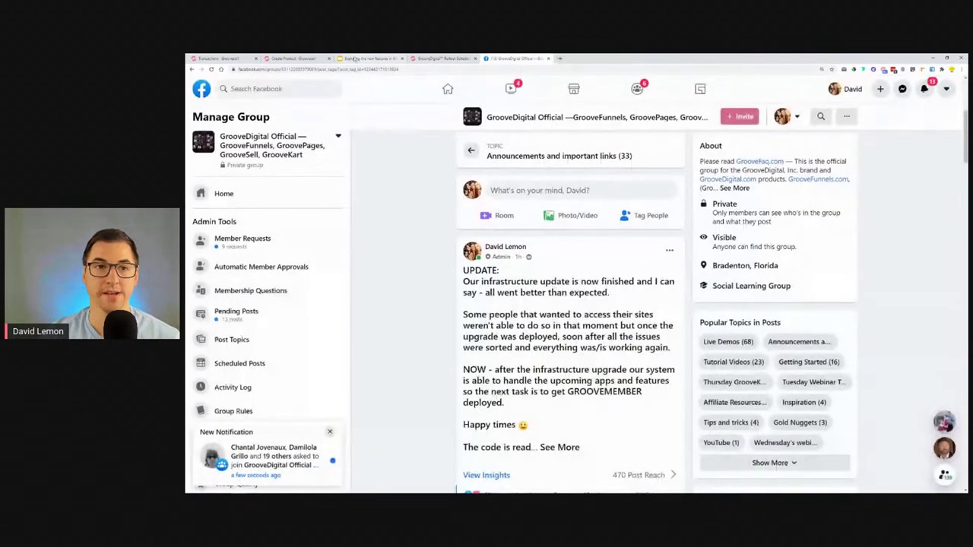
pyautogui.click(443, 58)
pyautogui.scroll(-5, 751, 228)
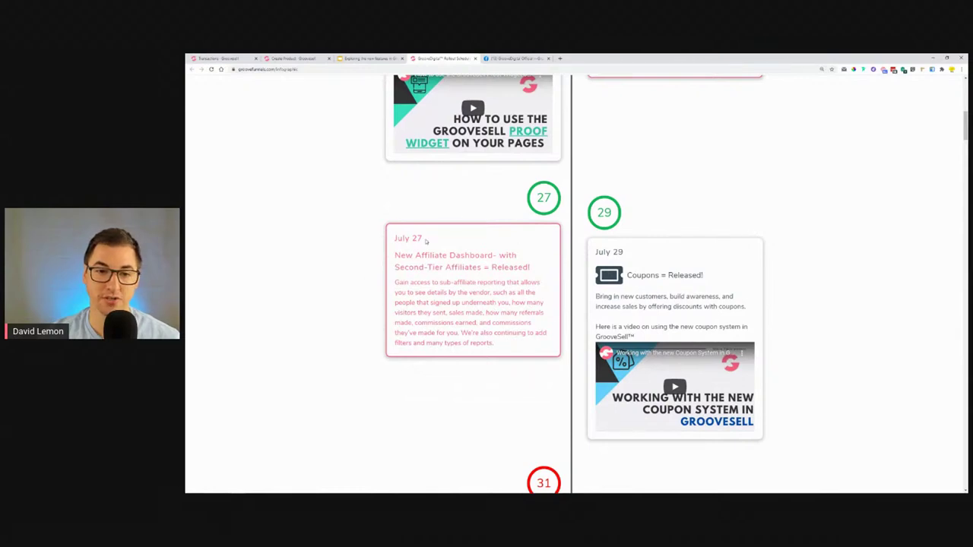
pyautogui.moveTo(402, 255); pyautogui.dragTo(488, 260)
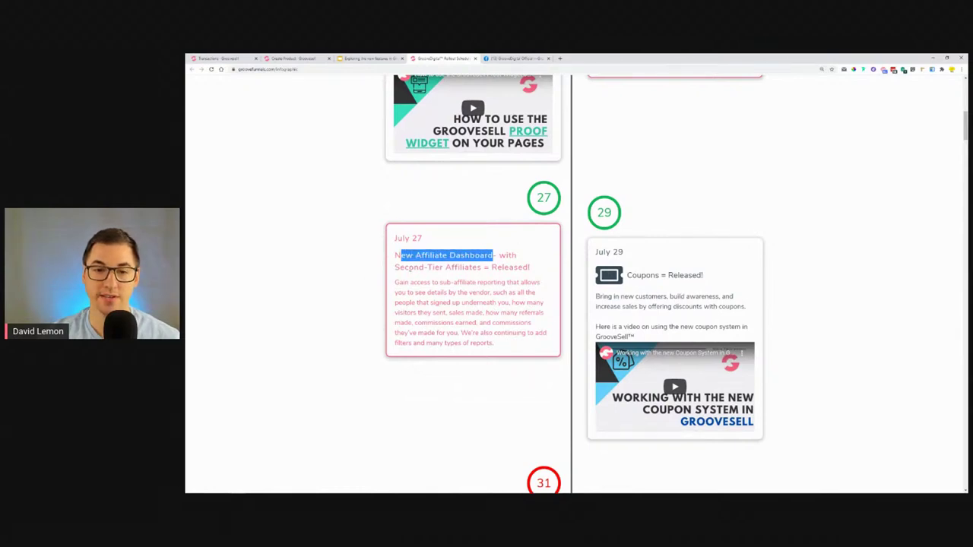
pyautogui.moveTo(410, 268); pyautogui.dragTo(492, 268)
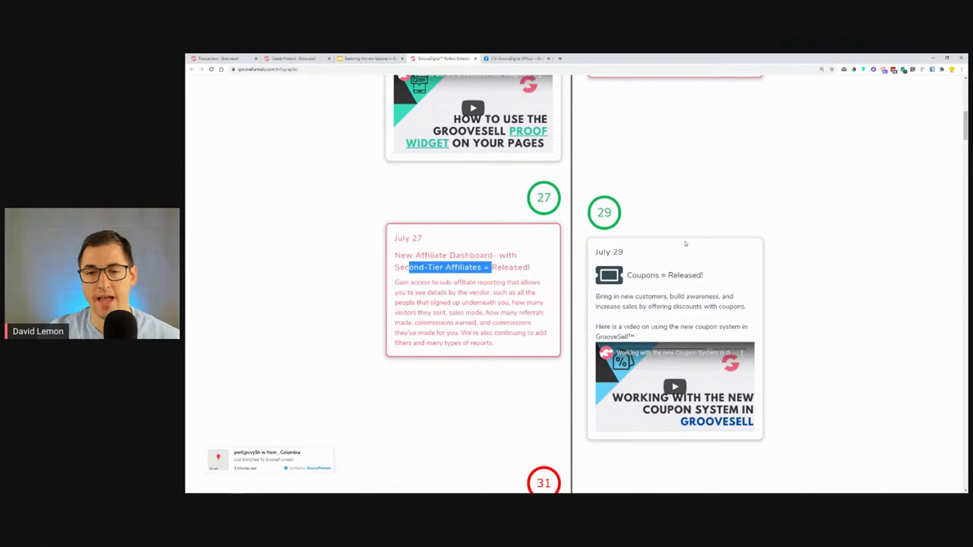
pyautogui.click(370, 59)
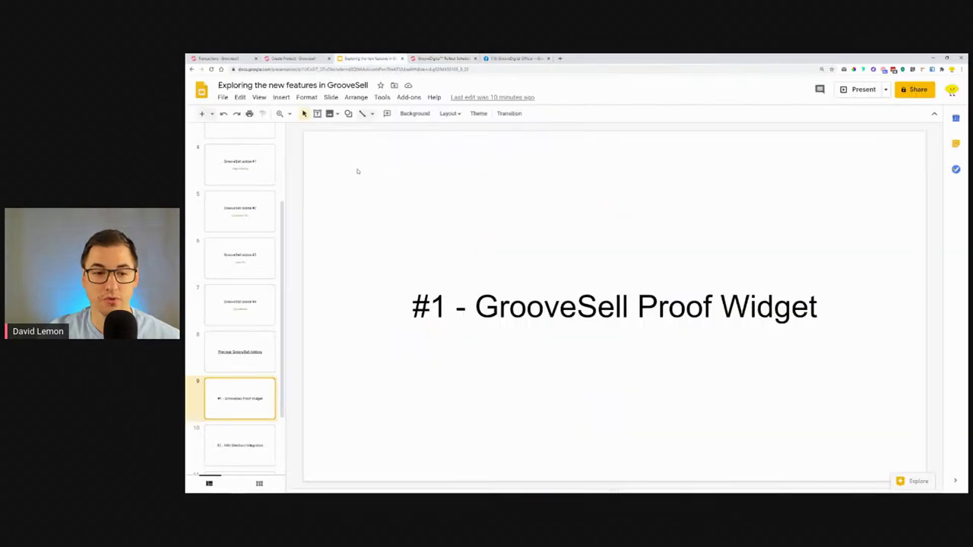
# Advance to the '#3 - Coupons functionality' slide, then view July 29's coupons release on the schedule.
pyautogui.click(235, 443)
pyautogui.scroll(-1, 236, 426)
pyautogui.click(233, 401)
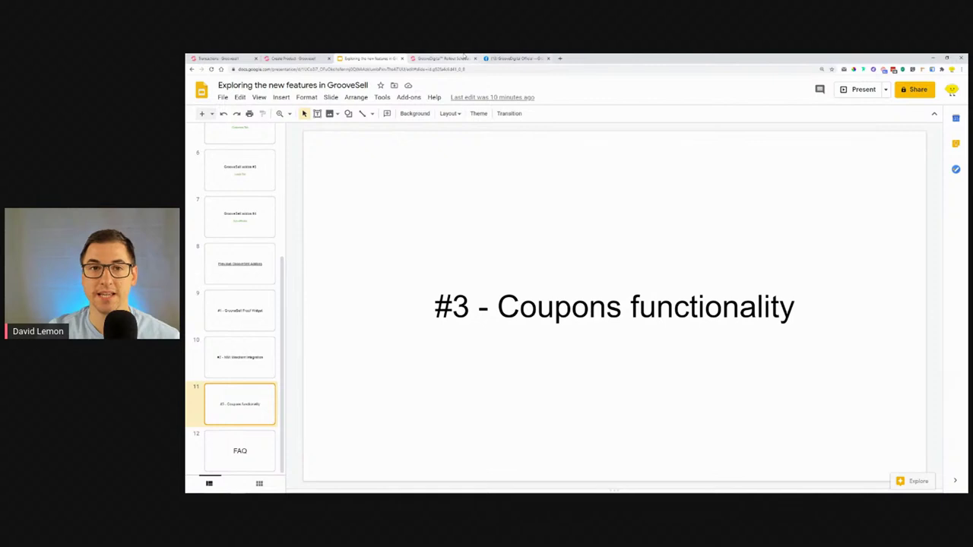
pyautogui.click(441, 59)
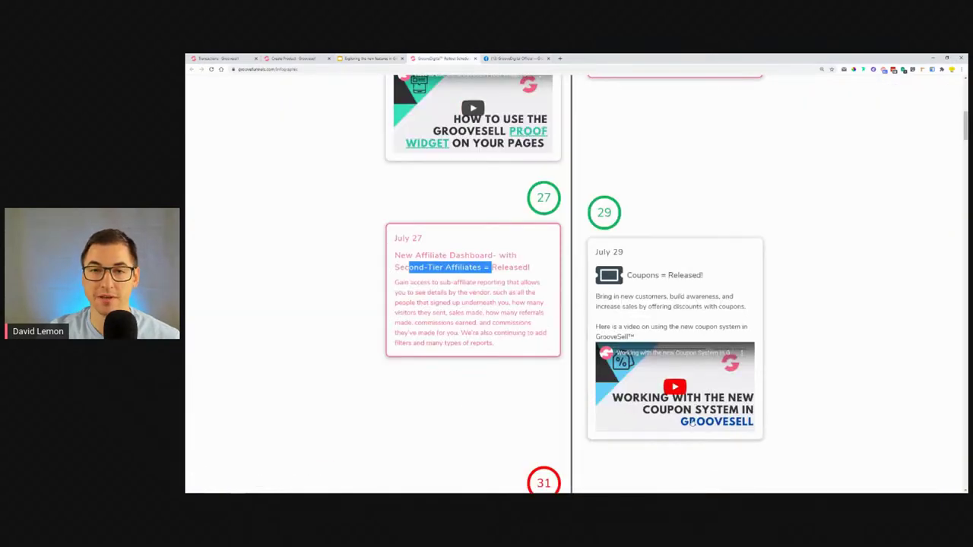
# Cancel the product edit, start a new coupon from Funnels > Coupons, then return to the slides.
pyautogui.click(295, 59)
pyautogui.click(224, 91)
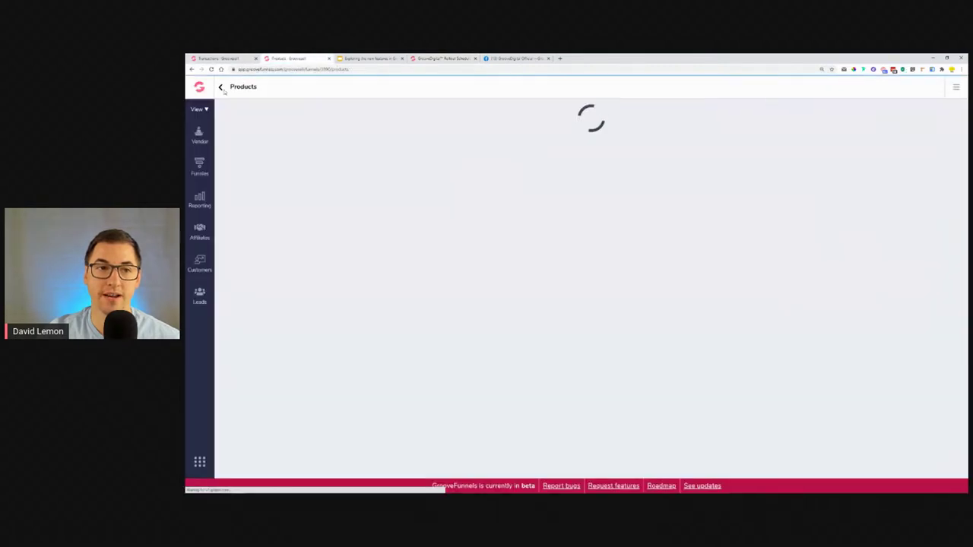
pyautogui.click(204, 170)
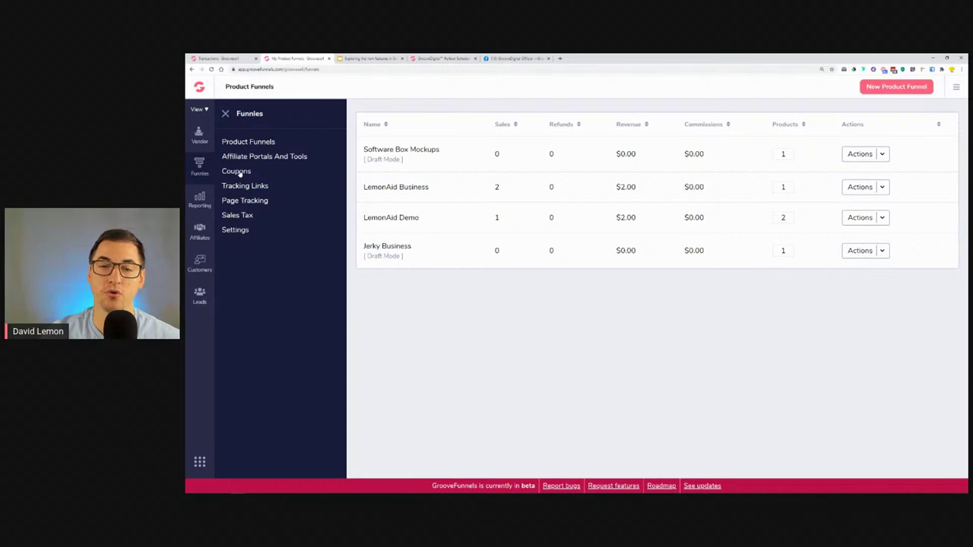
pyautogui.click(239, 171)
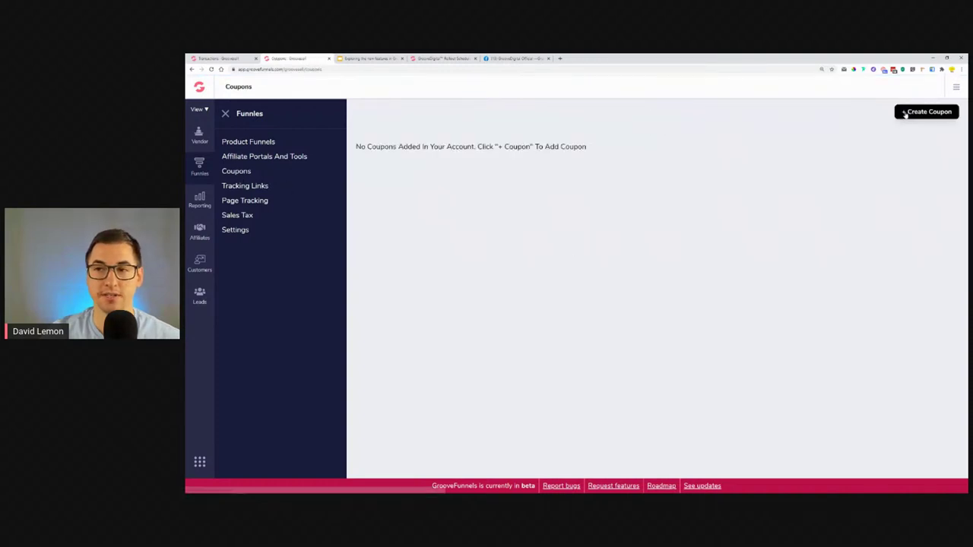
pyautogui.click(904, 113)
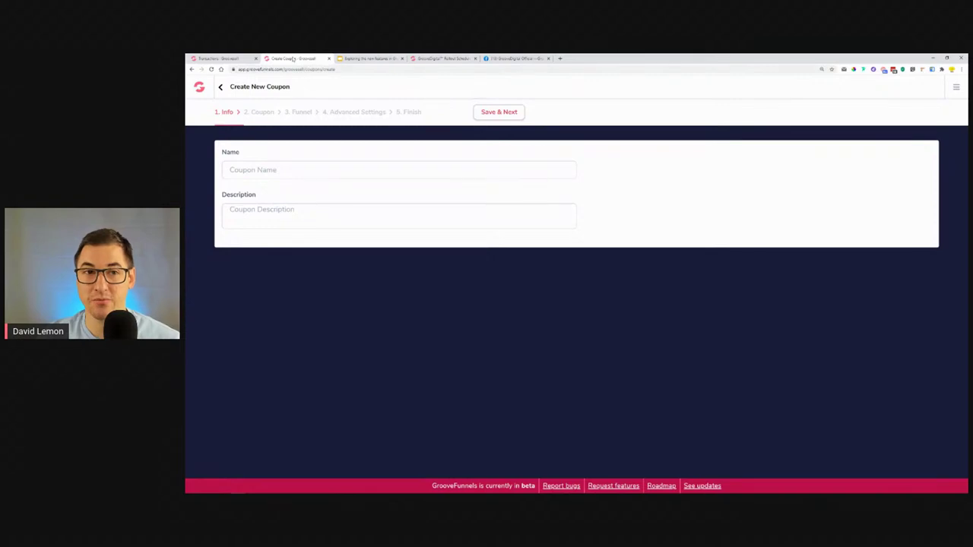
pyautogui.click(366, 58)
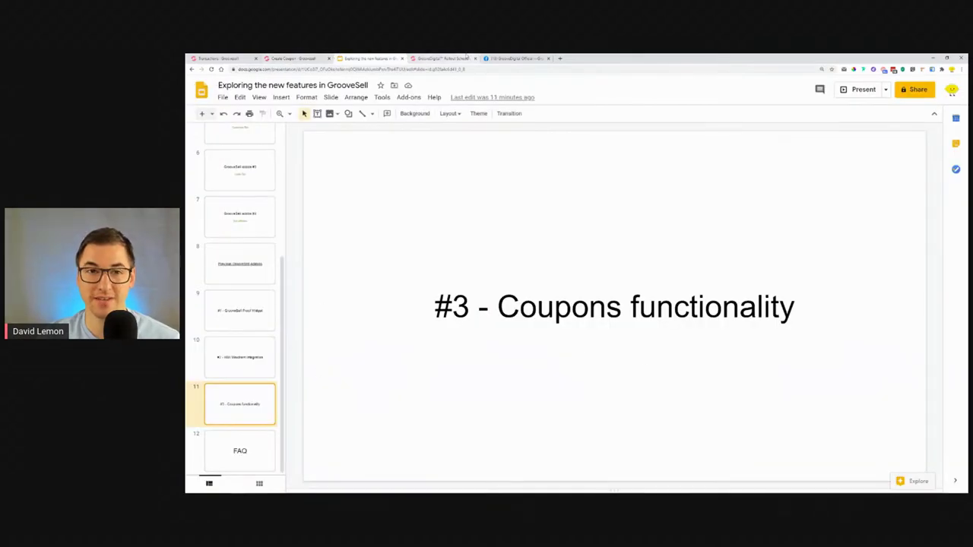
pyautogui.click(443, 58)
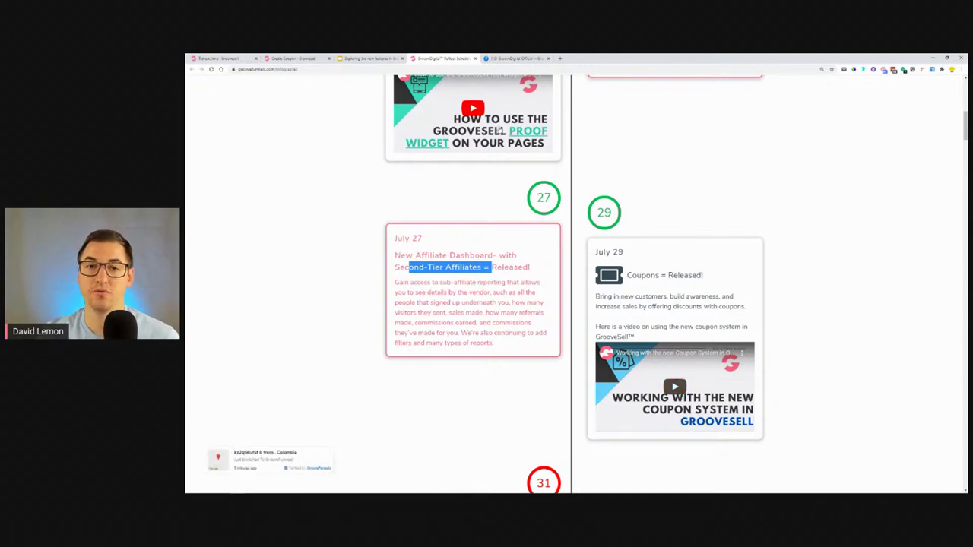
pyautogui.scroll(3, 712, 191)
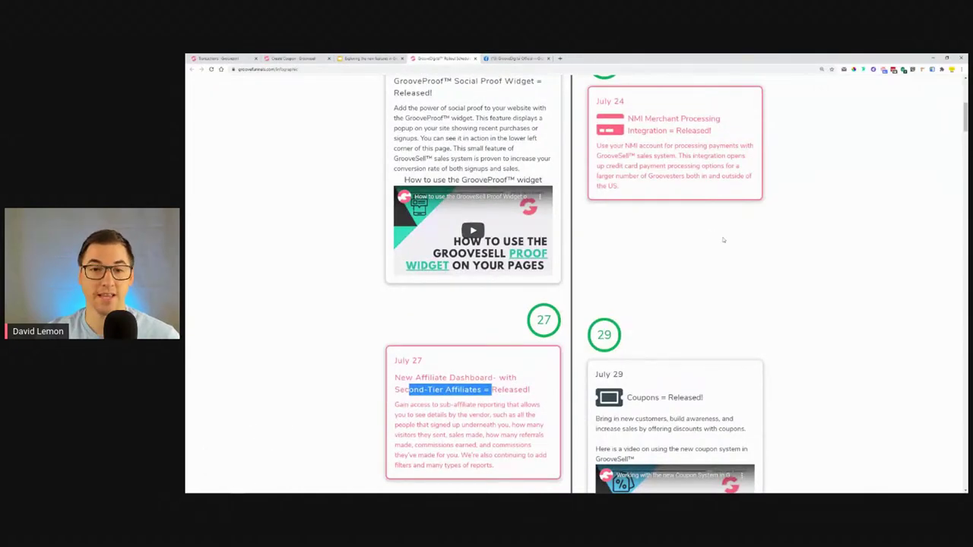
pyautogui.scroll(-3, 723, 240)
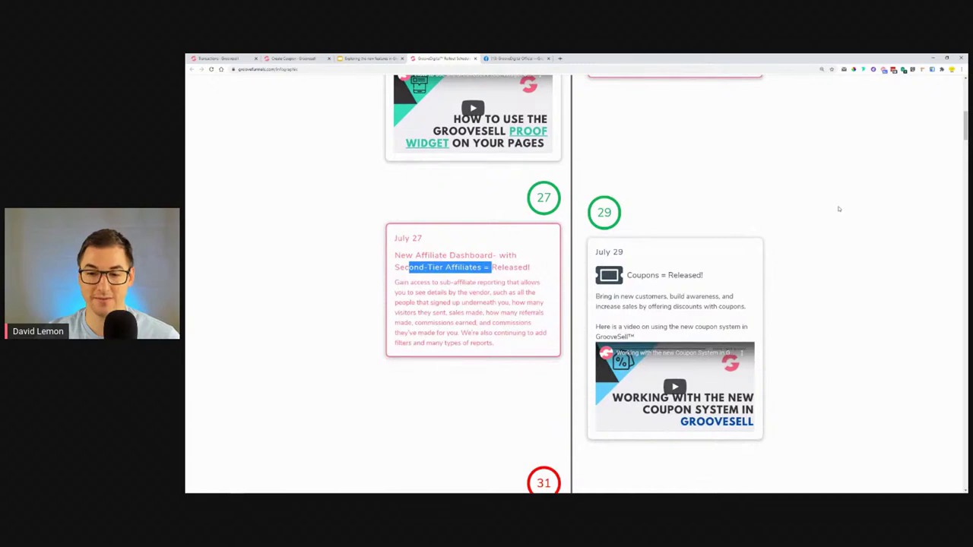
pyautogui.scroll(-1, 840, 209)
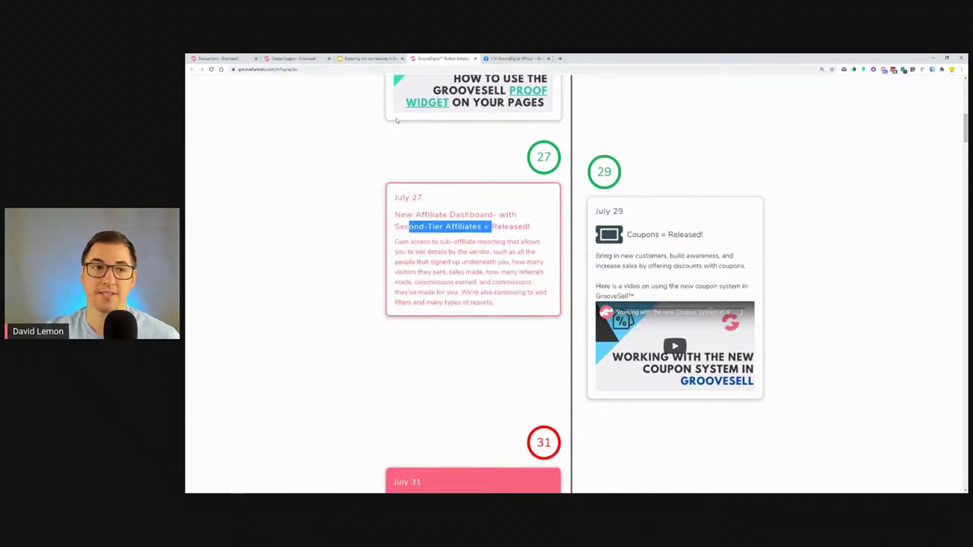
pyautogui.scroll(-7, 306, 135)
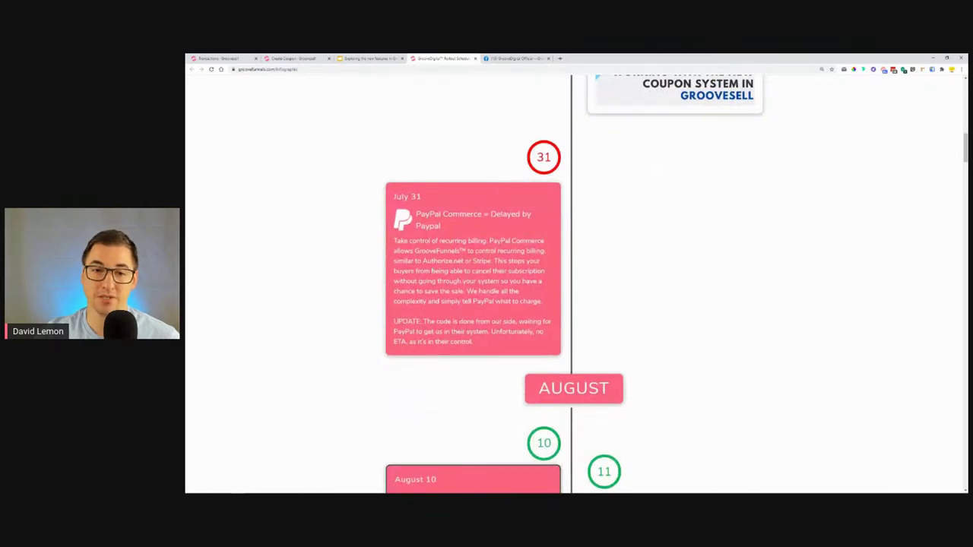
pyautogui.moveTo(394, 331); pyautogui.dragTo(444, 332)
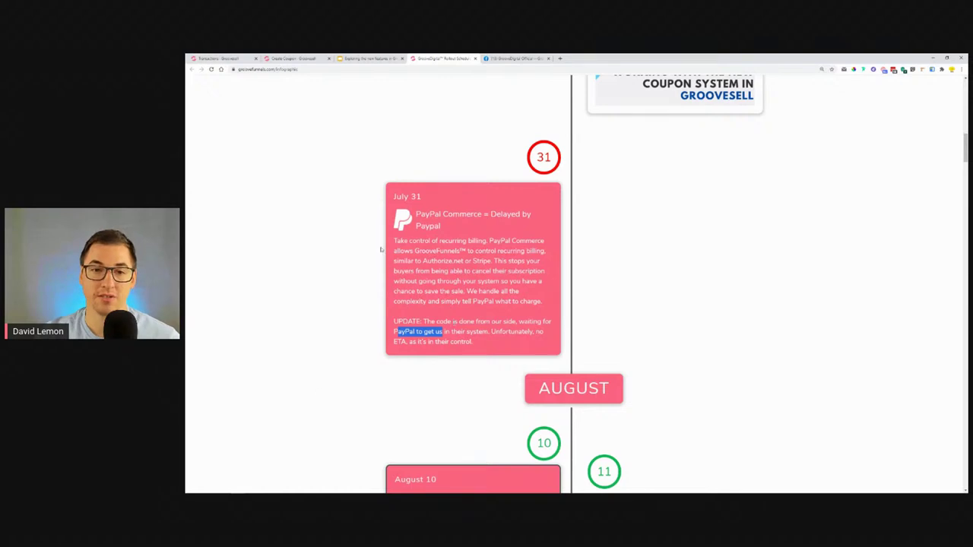
pyautogui.moveTo(498, 214); pyautogui.dragTo(441, 226)
pyautogui.scroll(-3, 411, 226)
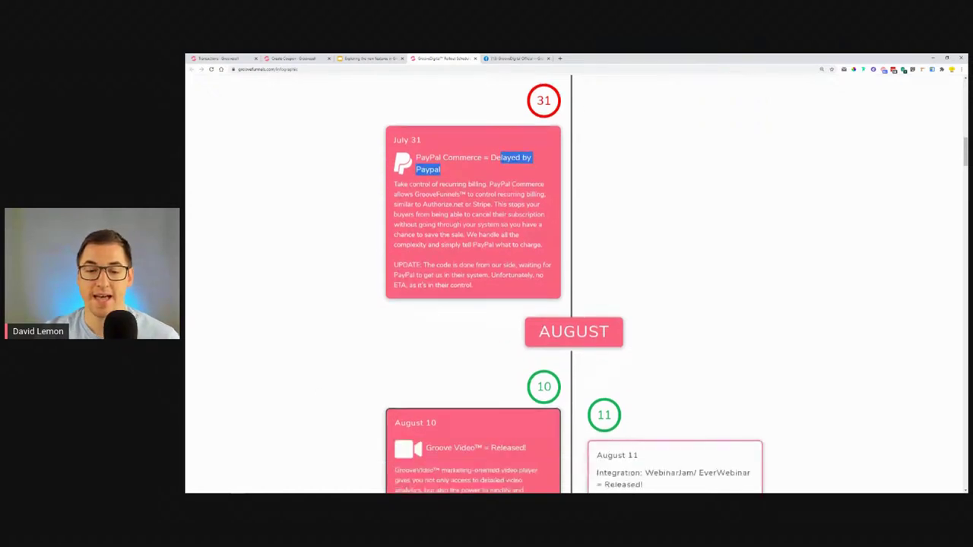
pyautogui.scroll(-5, 411, 226)
pyautogui.scroll(-1, 408, 230)
pyautogui.scroll(-3, 373, 244)
pyautogui.scroll(-1, 373, 244)
pyautogui.scroll(-2, 373, 243)
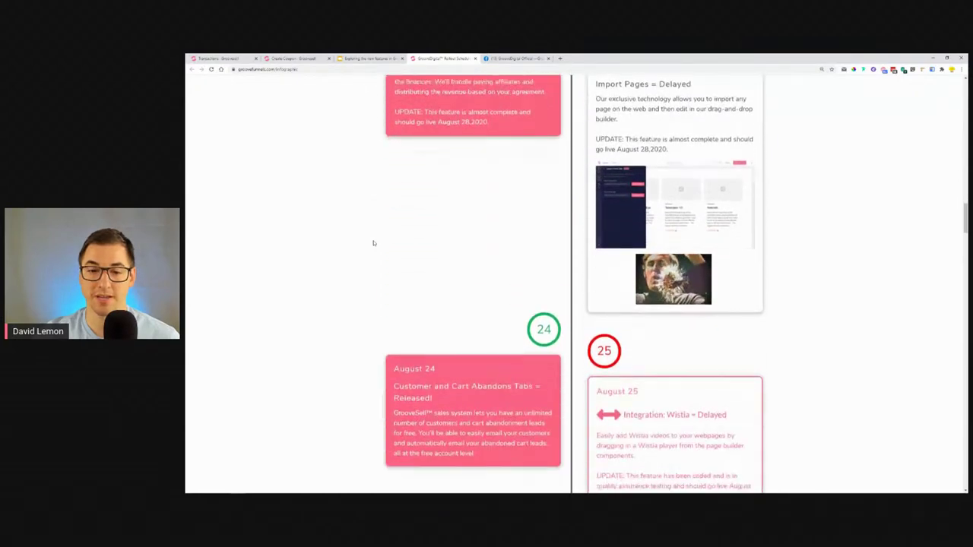
pyautogui.scroll(-4, 373, 244)
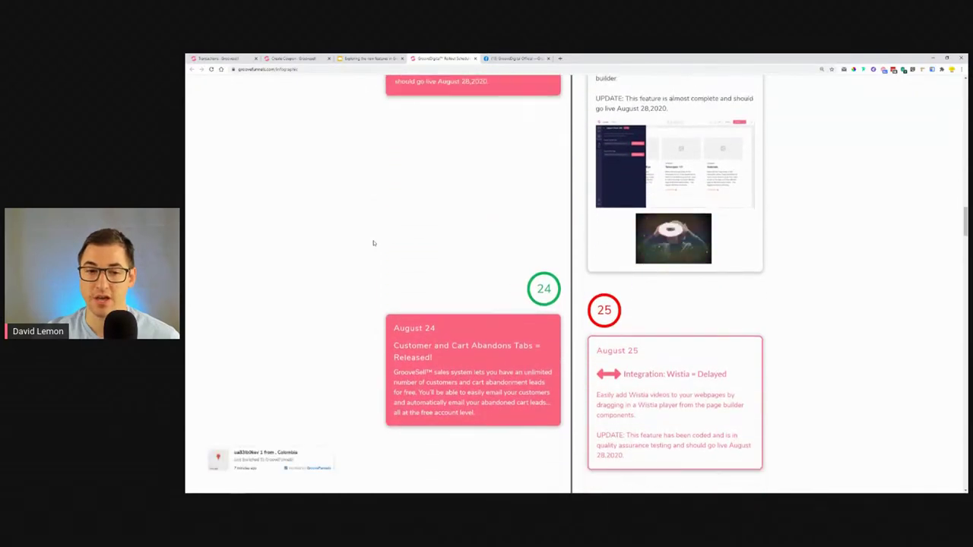
pyautogui.moveTo(395, 327); pyautogui.dragTo(539, 339)
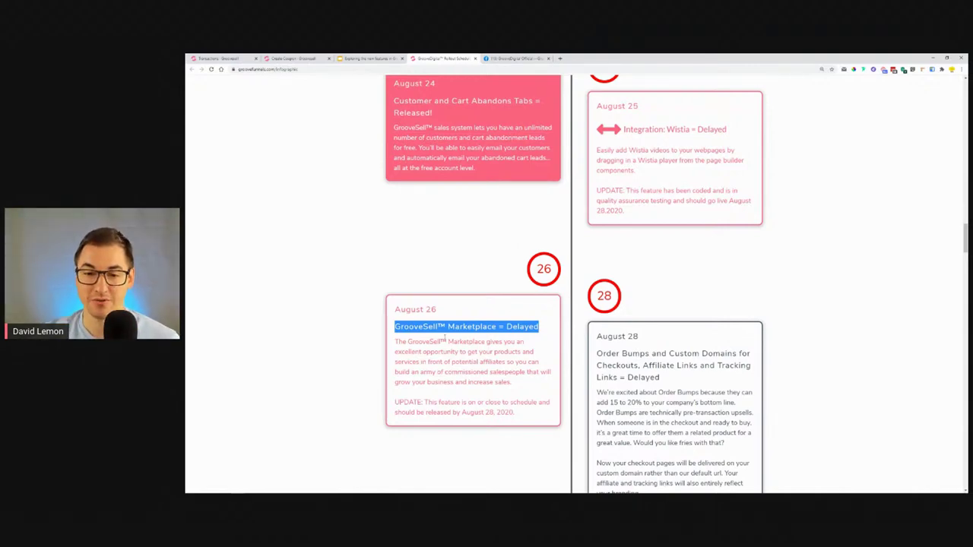
pyautogui.moveTo(463, 414); pyautogui.dragTo(502, 419)
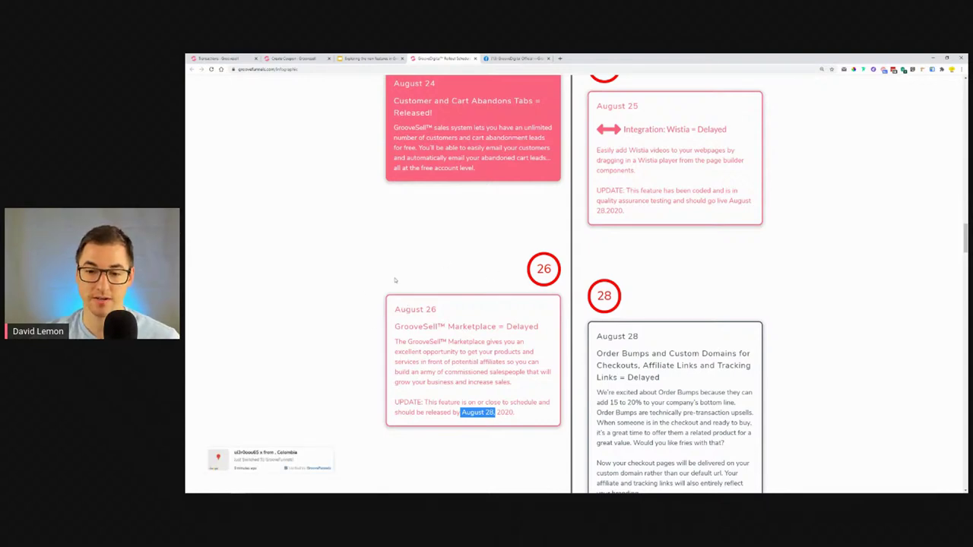
pyautogui.scroll(-2, 782, 285)
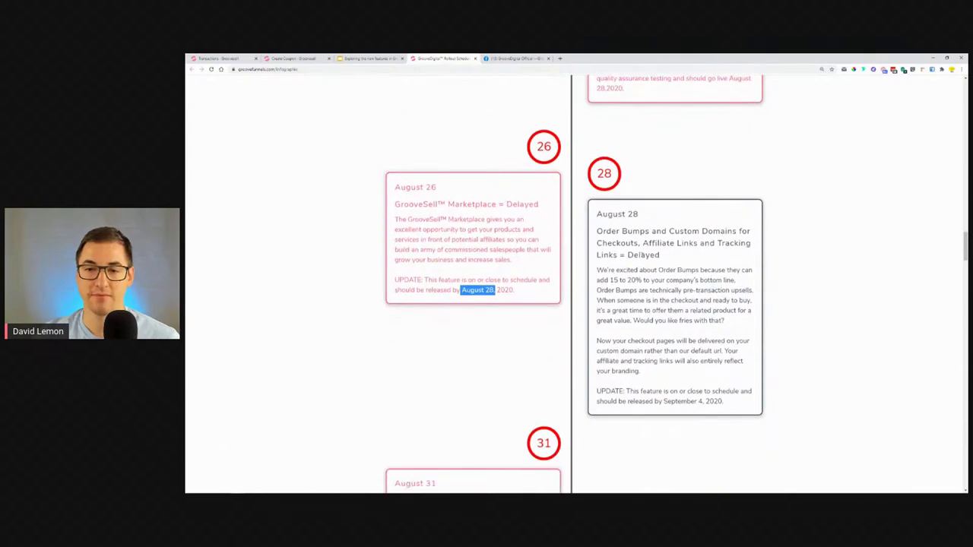
pyautogui.moveTo(669, 231); pyautogui.dragTo(745, 258)
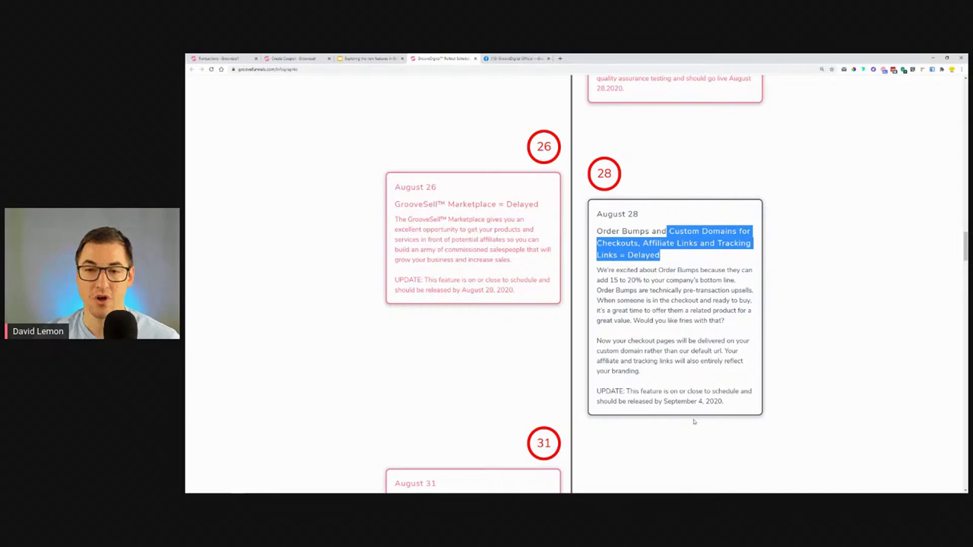
pyautogui.moveTo(716, 423); pyautogui.dragTo(664, 424)
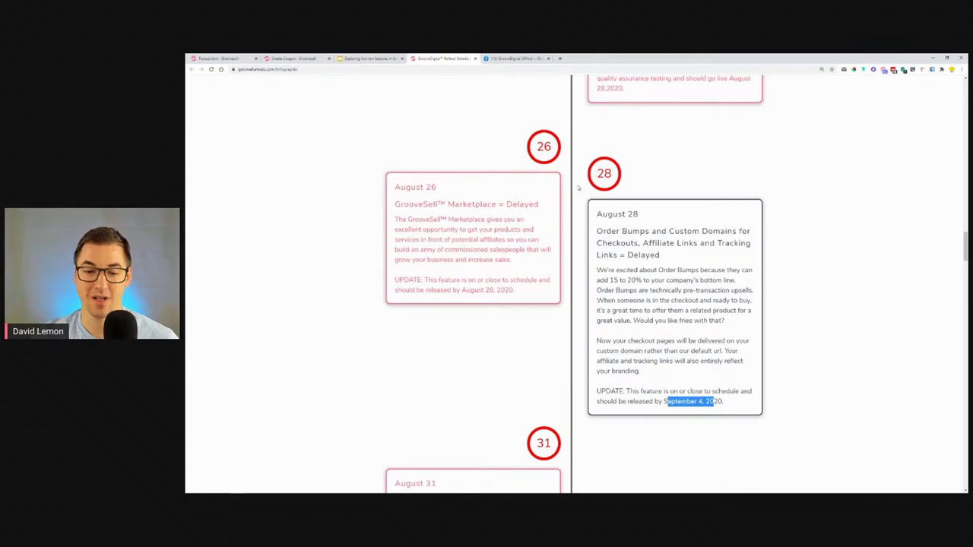
pyautogui.scroll(1, 562, 178)
pyautogui.scroll(10, 563, 178)
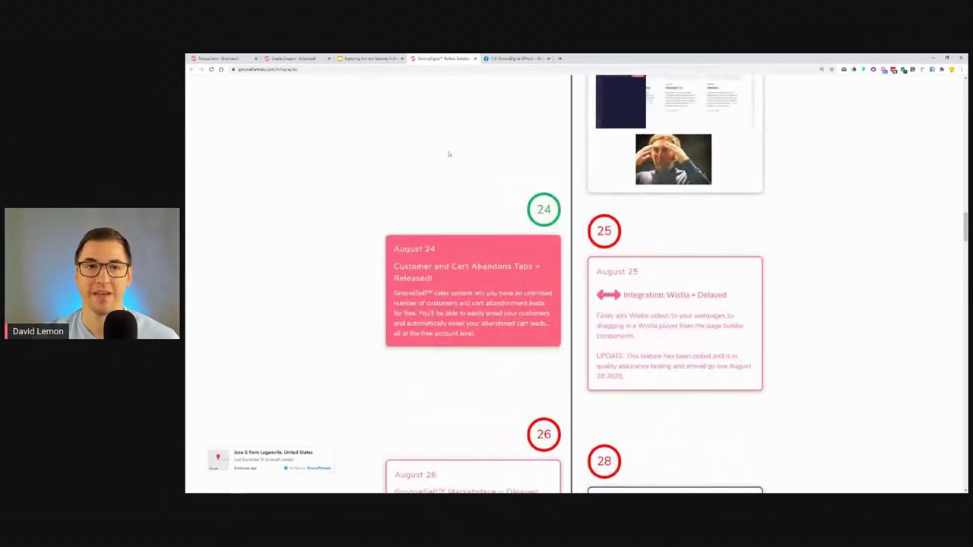
pyautogui.click(369, 58)
pyautogui.click(259, 435)
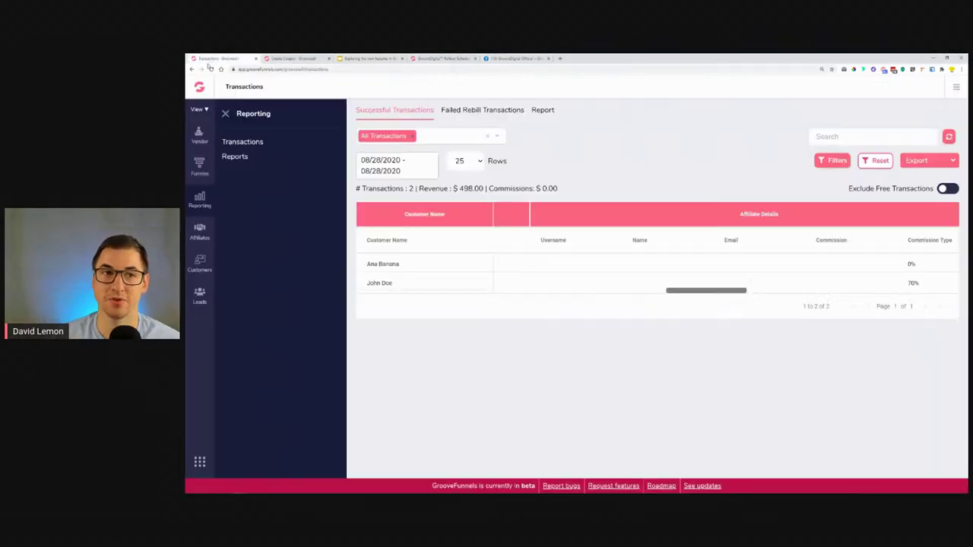
# Show the GrooveSell Transactions report with 2 transactions and $498.00 revenue.
pyautogui.click(212, 60)
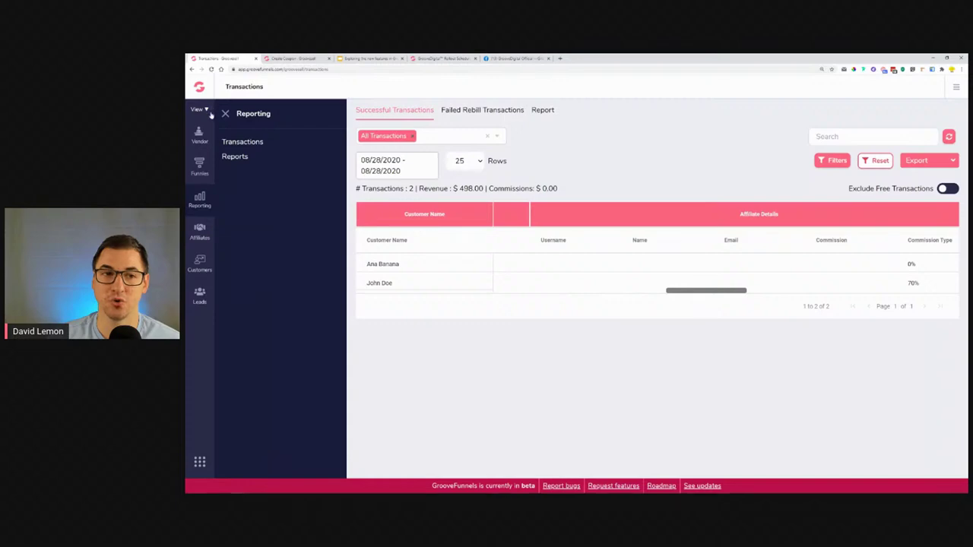
# Open Promos > Tracking Links to list the five existing tracking links.
pyautogui.click(203, 109)
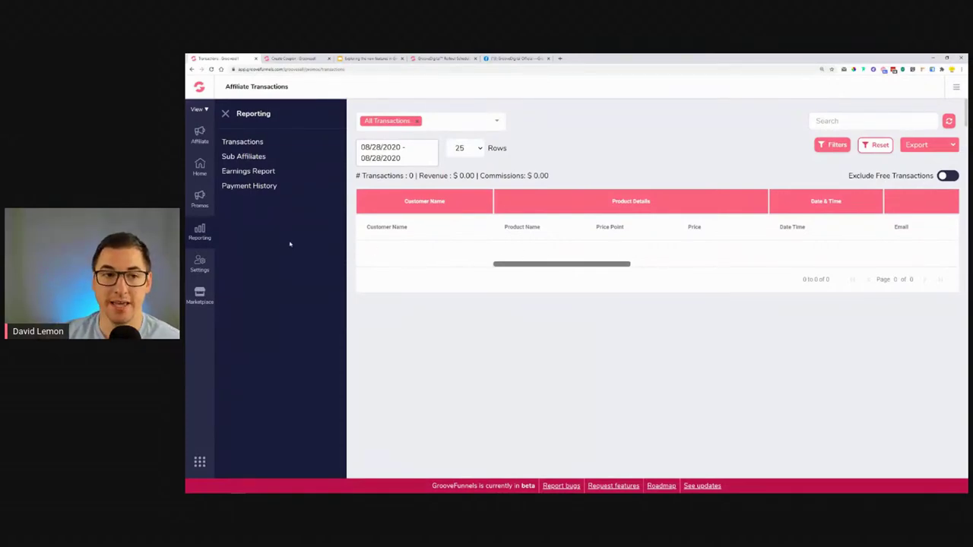
pyautogui.click(200, 197)
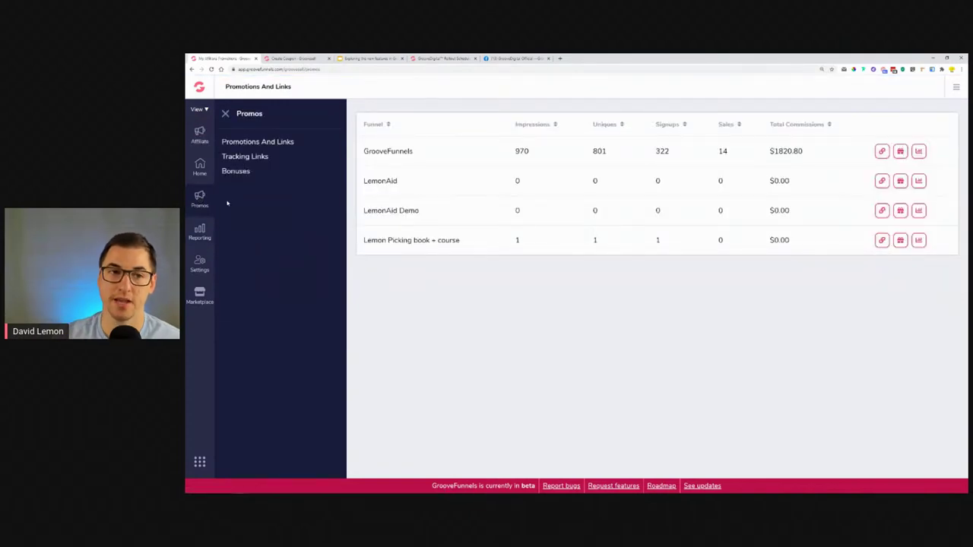
pyautogui.click(244, 159)
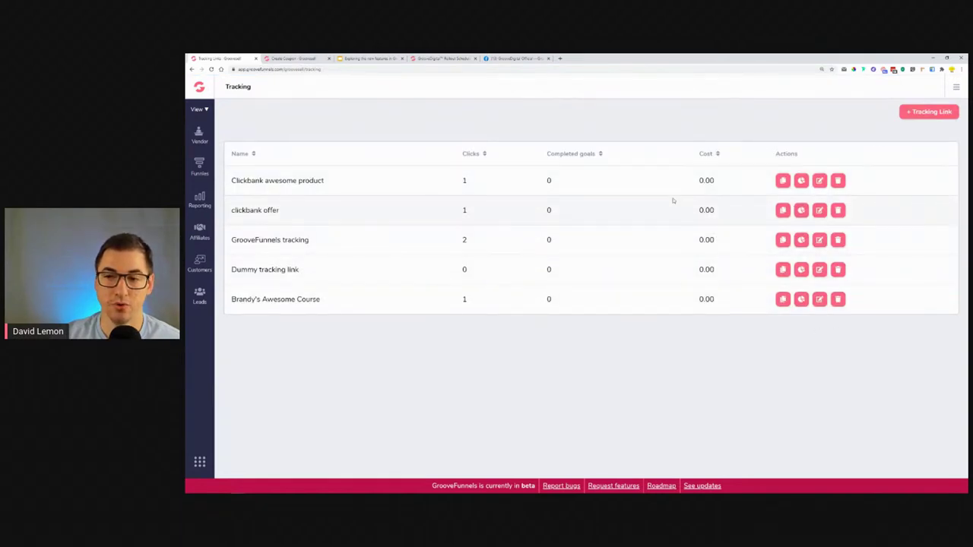
# Start a new tracking link and set its type to External Link after trying Product Landing Page.
pyautogui.click(915, 112)
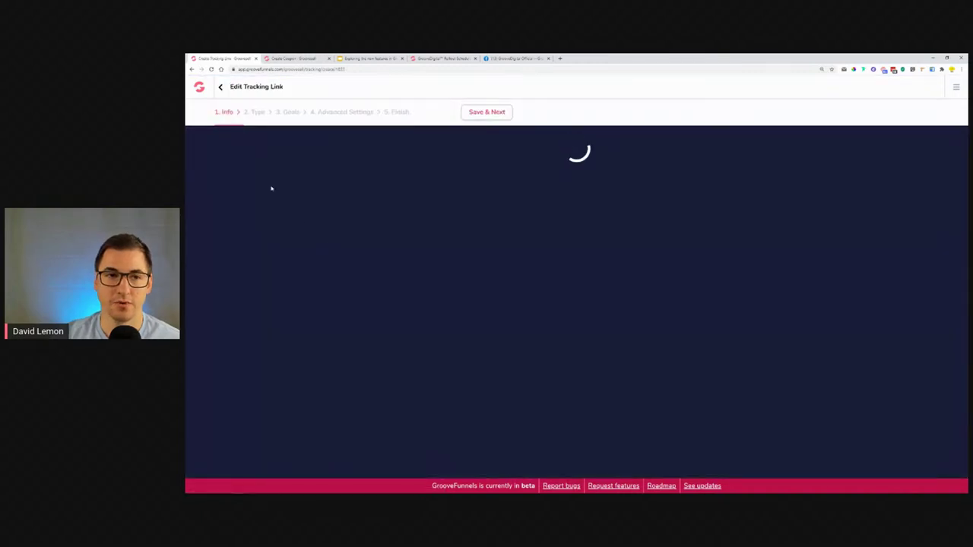
pyautogui.click(487, 112)
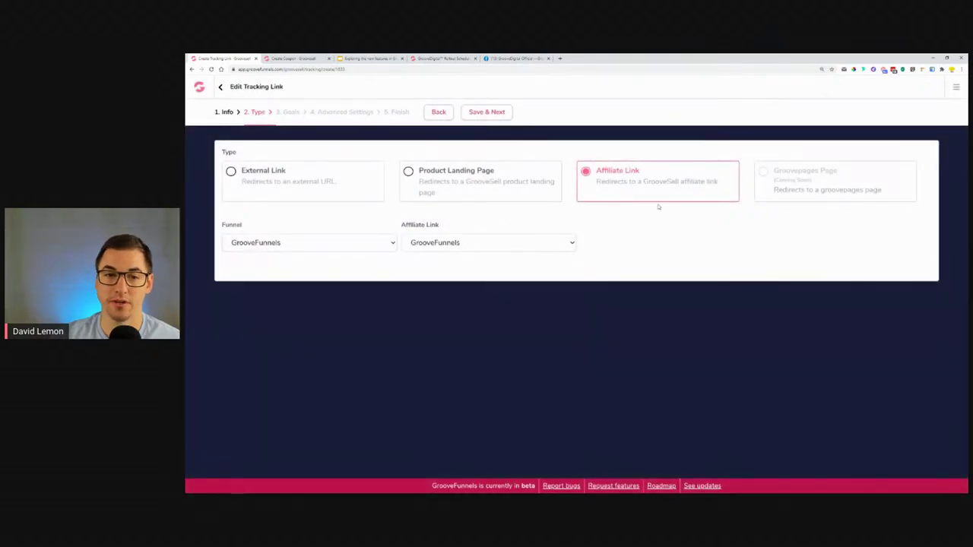
pyautogui.click(286, 181)
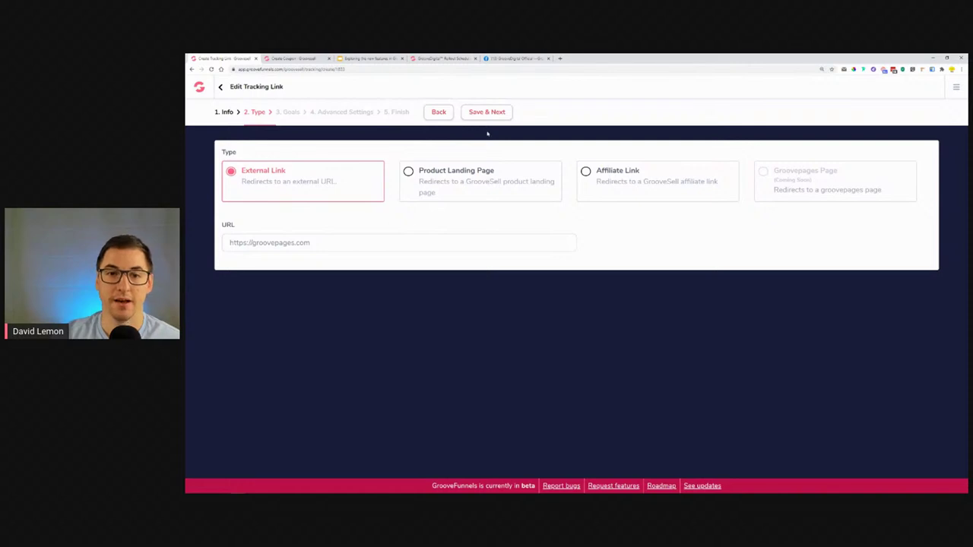
pyautogui.click(450, 171)
pyautogui.click(308, 244)
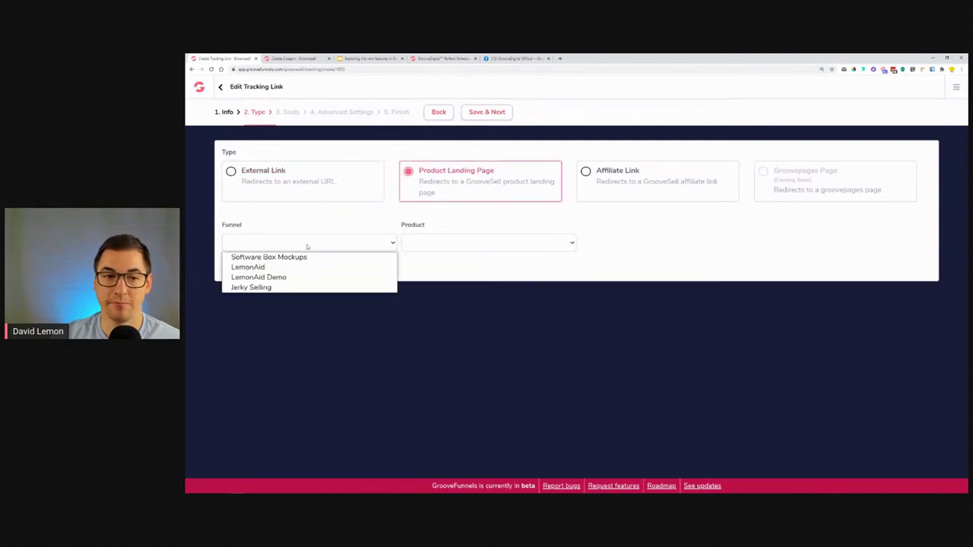
pyautogui.click(447, 242)
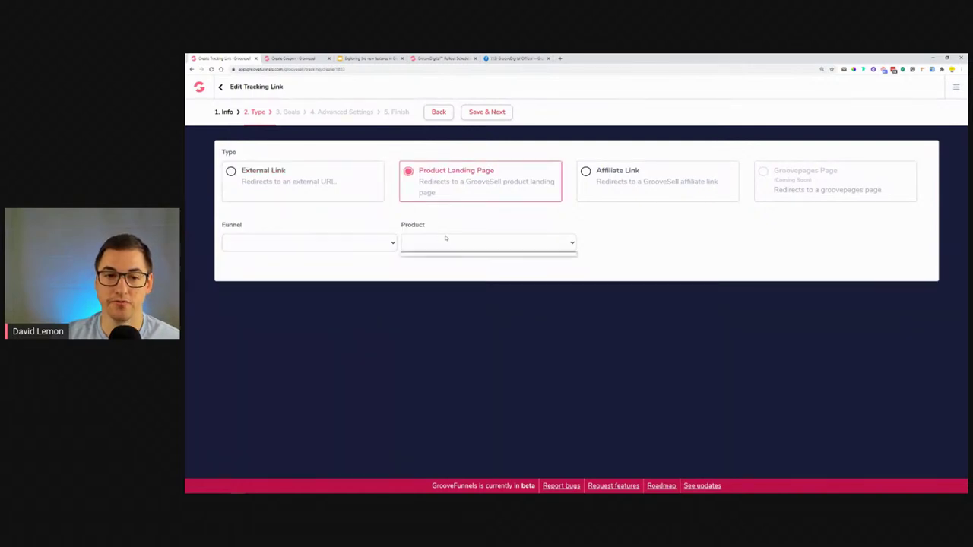
pyautogui.click(496, 226)
pyautogui.click(496, 114)
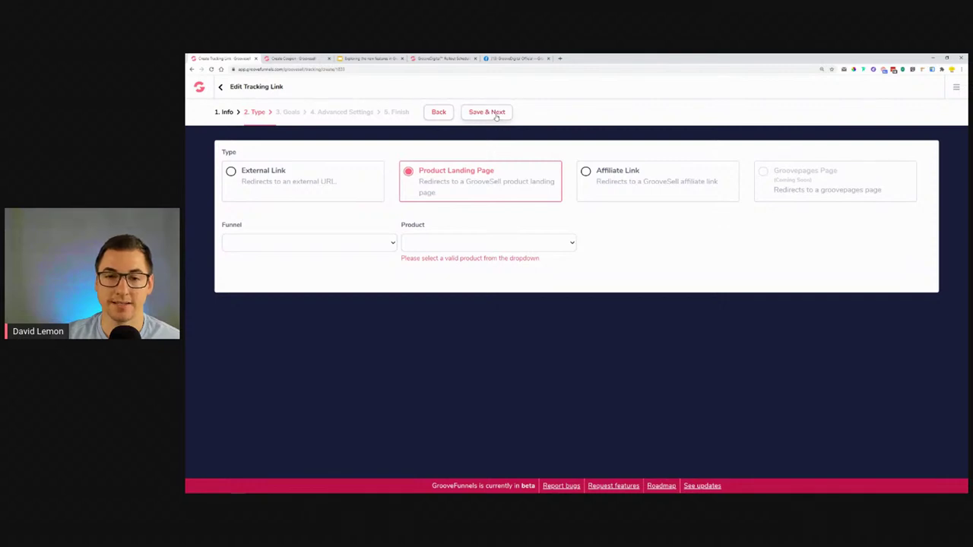
pyautogui.click(365, 167)
pyautogui.click(477, 113)
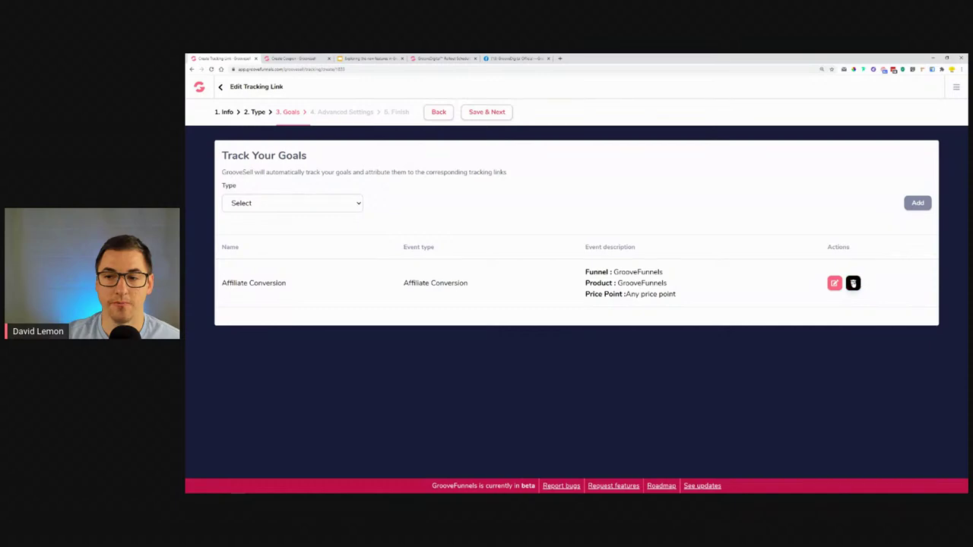
# Delete the Affiliate Conversion goal so the link has no goals, leaving the goal type at Select.
pyautogui.click(853, 282)
pyautogui.click(275, 206)
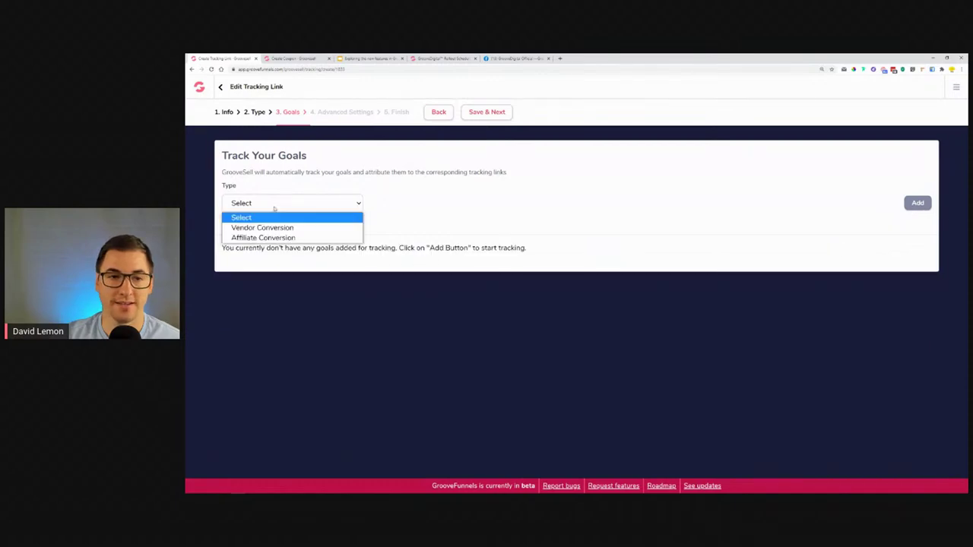
pyautogui.click(252, 239)
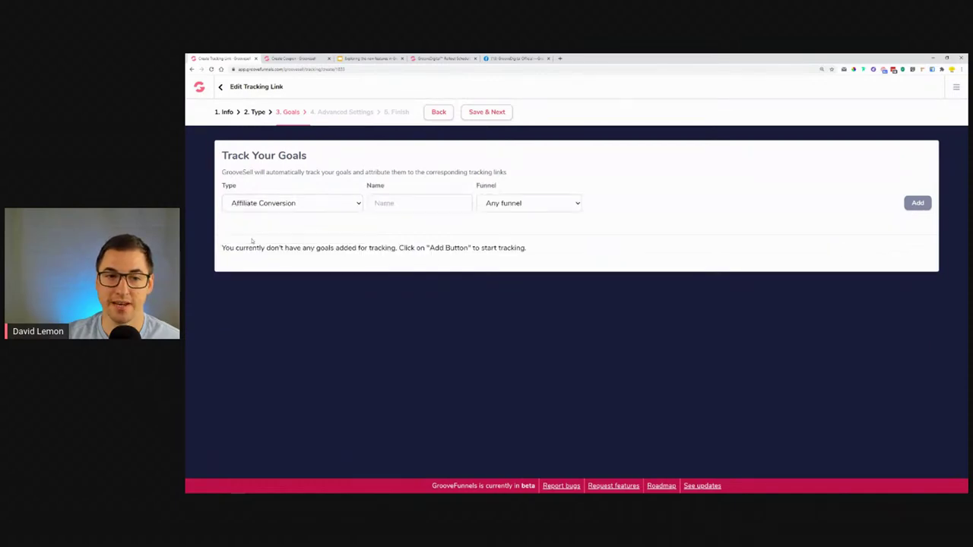
pyautogui.click(484, 207)
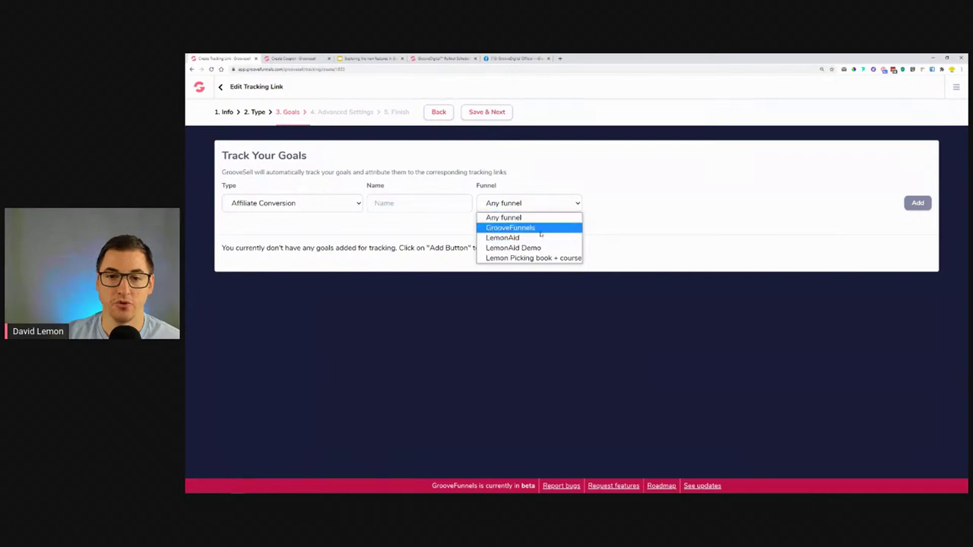
pyautogui.click(488, 209)
pyautogui.click(272, 202)
pyautogui.click(251, 213)
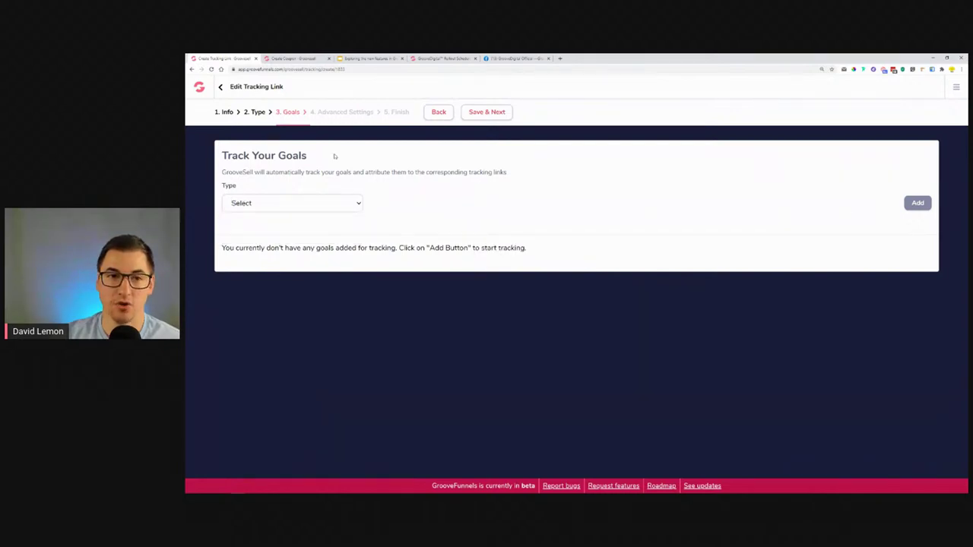
pyautogui.click(481, 114)
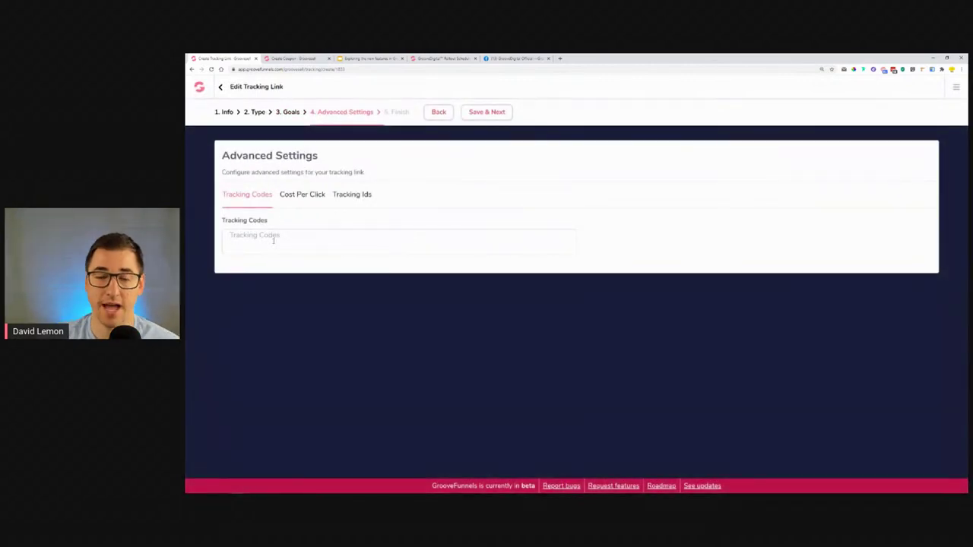
# Look through the Tracking Codes, Cost Per Click and Tracking Ids settings without changing them.
pyautogui.click(282, 238)
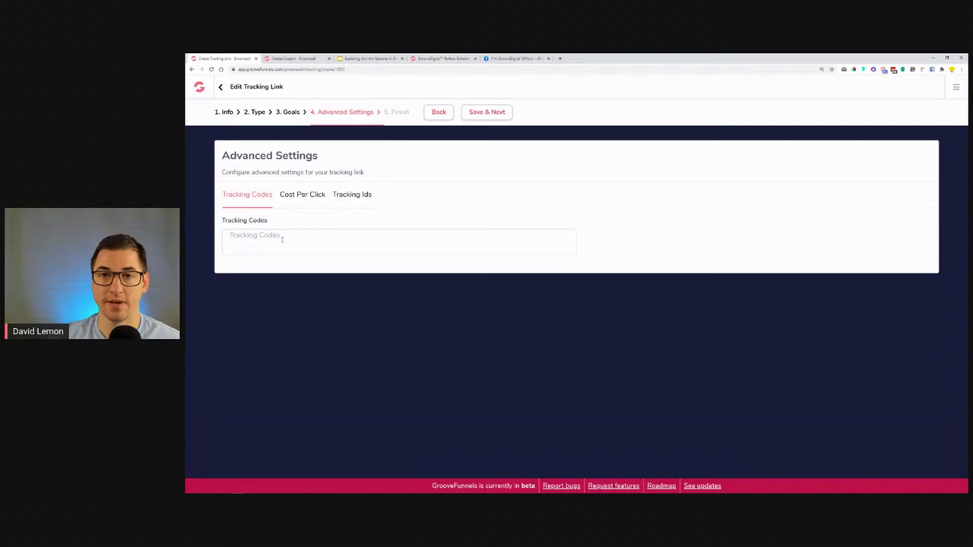
pyautogui.click(300, 199)
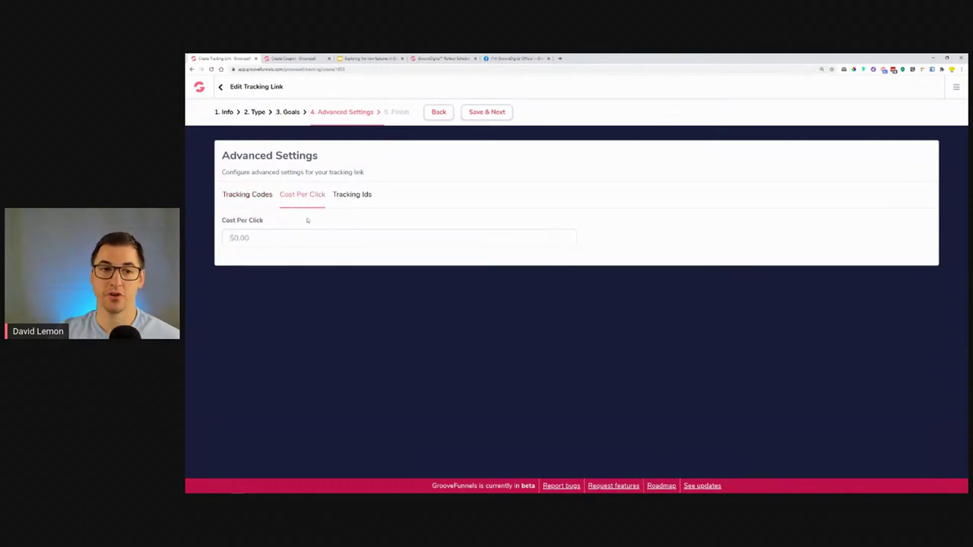
pyautogui.click(275, 234)
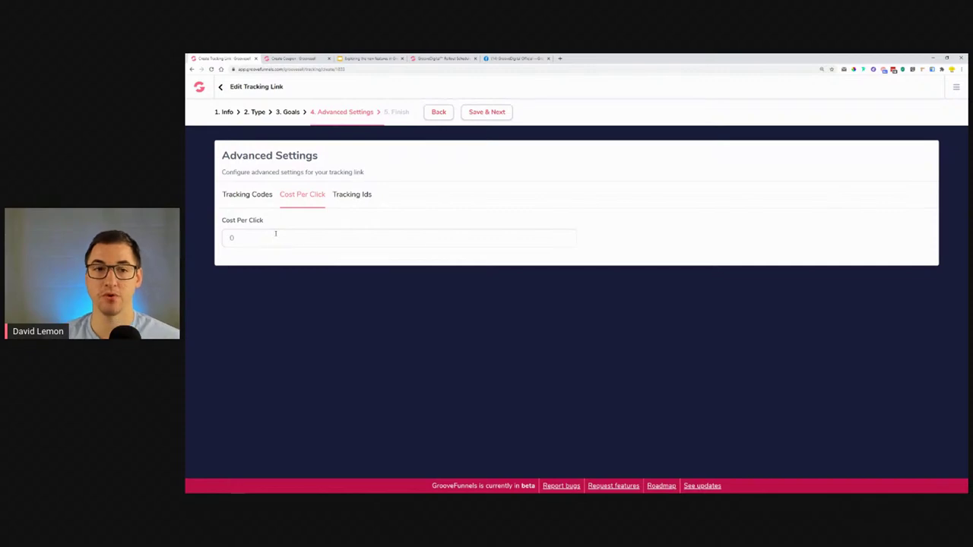
pyautogui.click(363, 197)
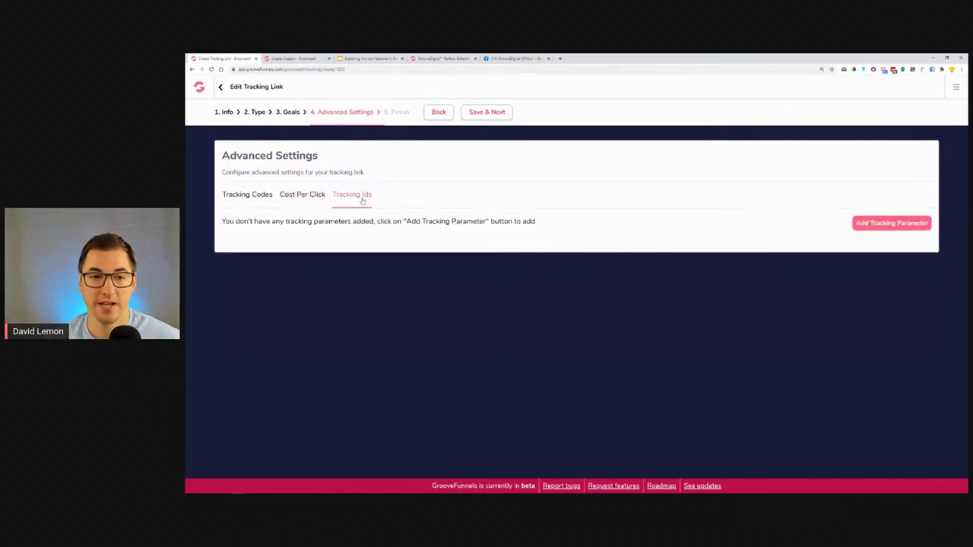
# Add a tracking parameter row, delete it again, and finish the wizard with no parameters.
pyautogui.click(906, 230)
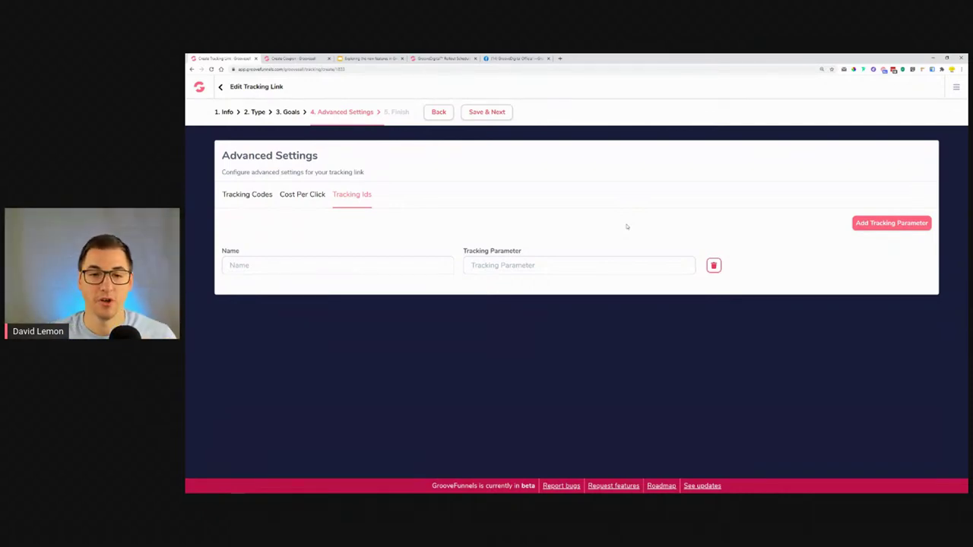
pyautogui.click(713, 265)
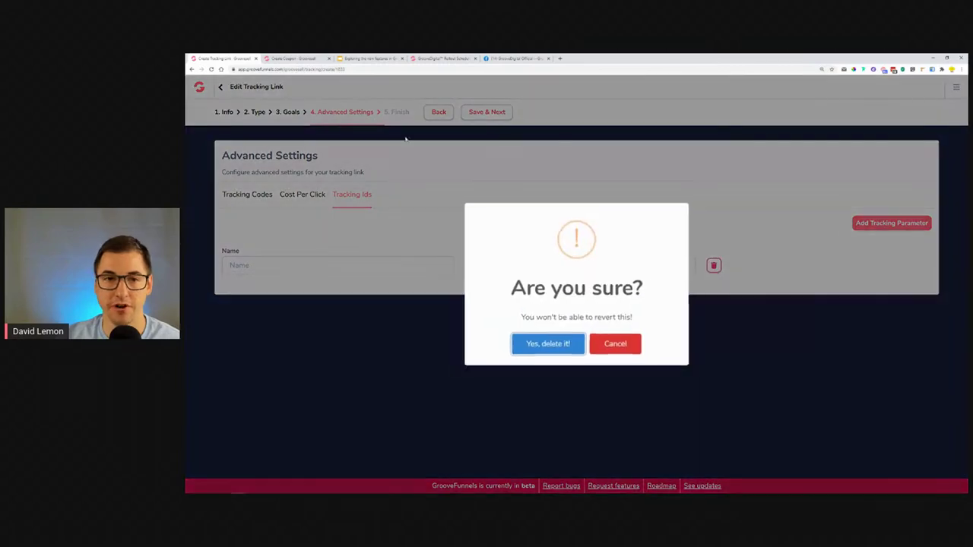
pyautogui.click(546, 346)
pyautogui.click(487, 111)
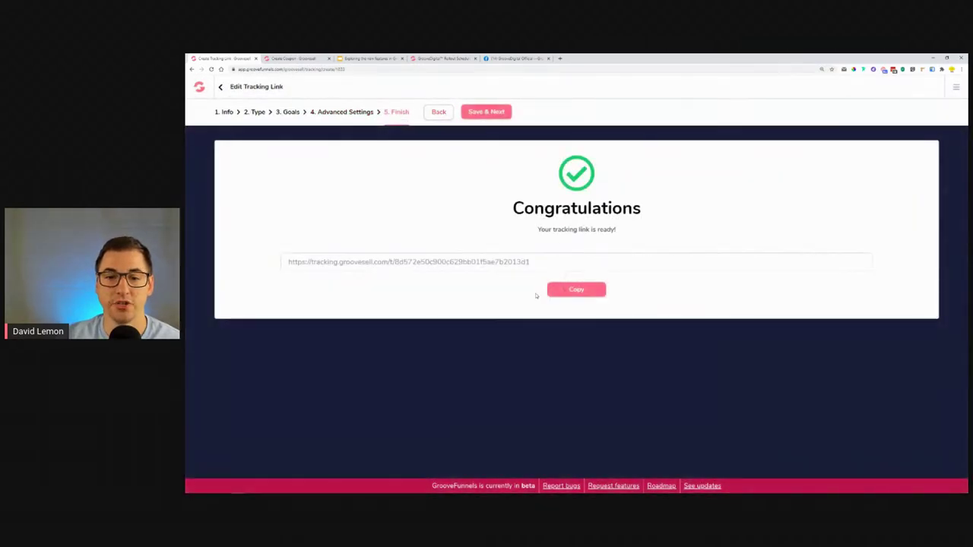
# Copy the generated tracking.groovesell.com URL and return to the Tracking links list.
pyautogui.click(576, 290)
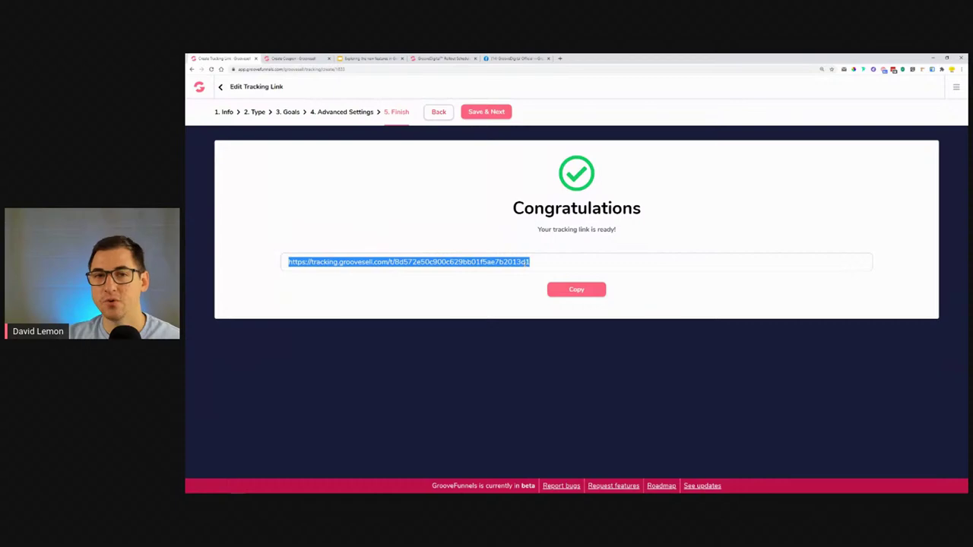
pyautogui.click(524, 256)
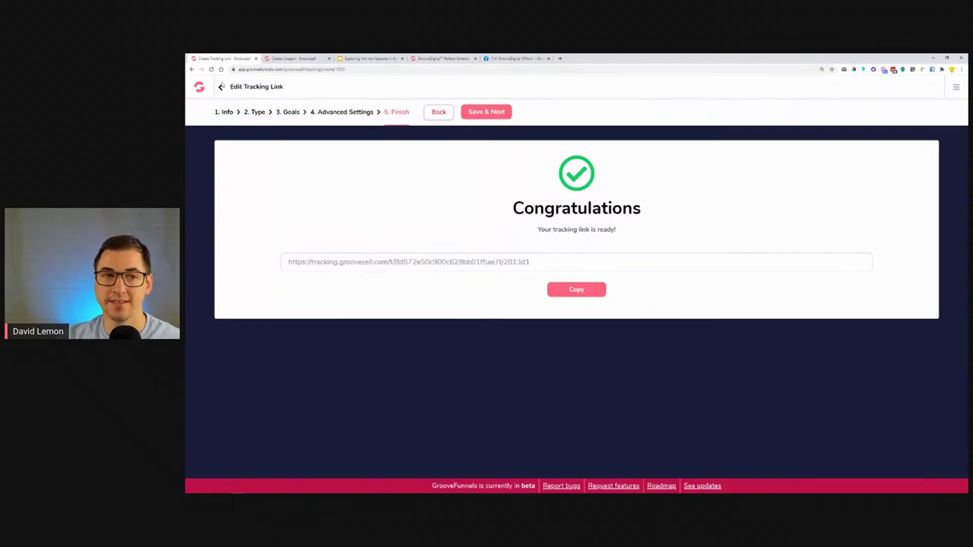
pyautogui.click(221, 87)
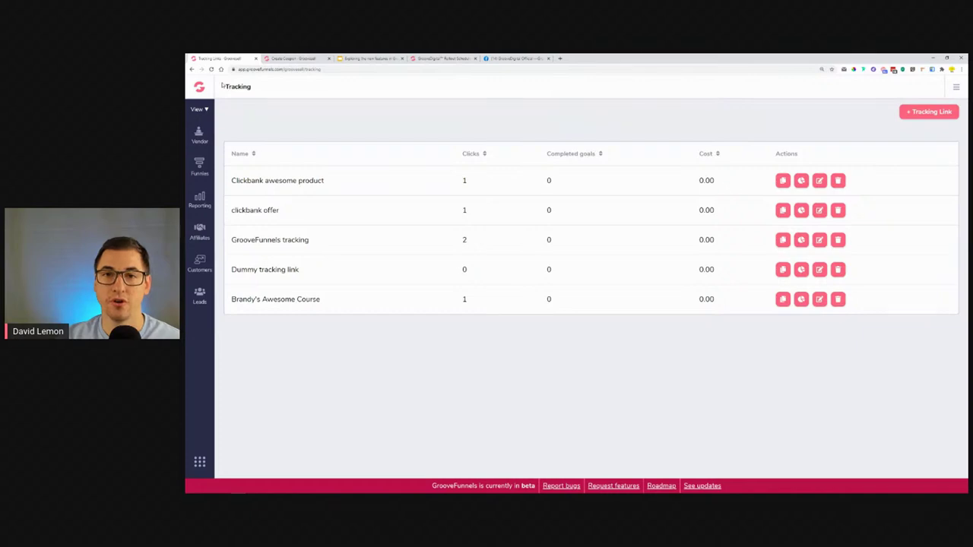
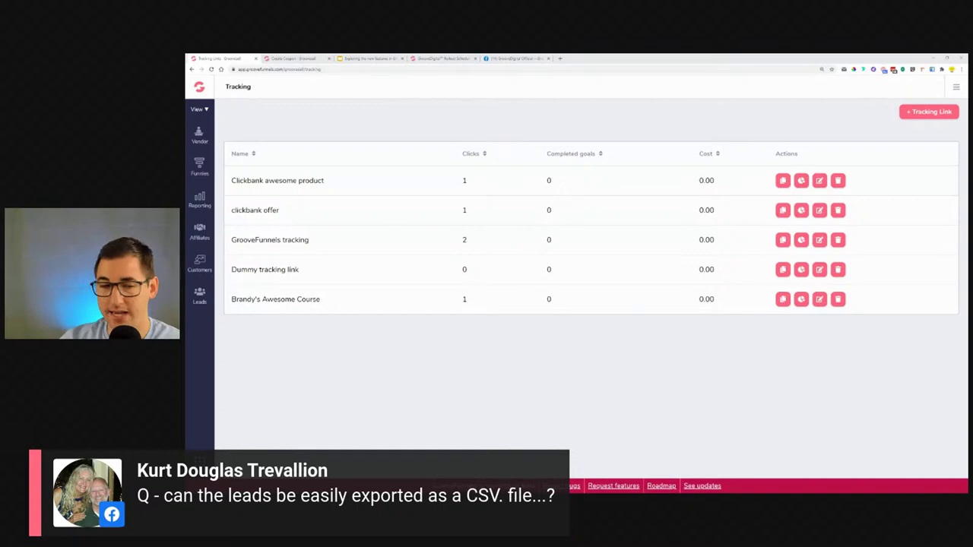
# Compare the Leads and Customers pages, highlighting a test lead's name in Leads.
pyautogui.click(200, 297)
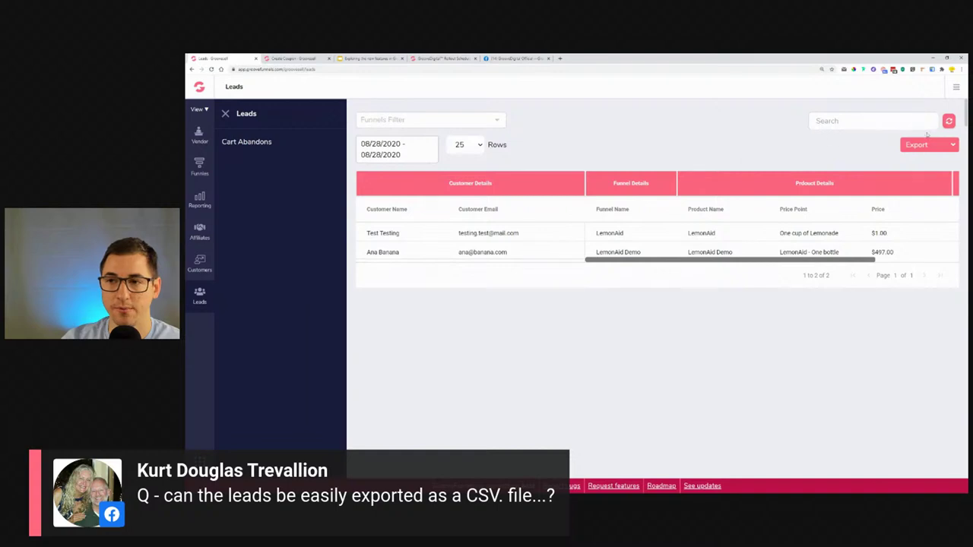
pyautogui.click(947, 148)
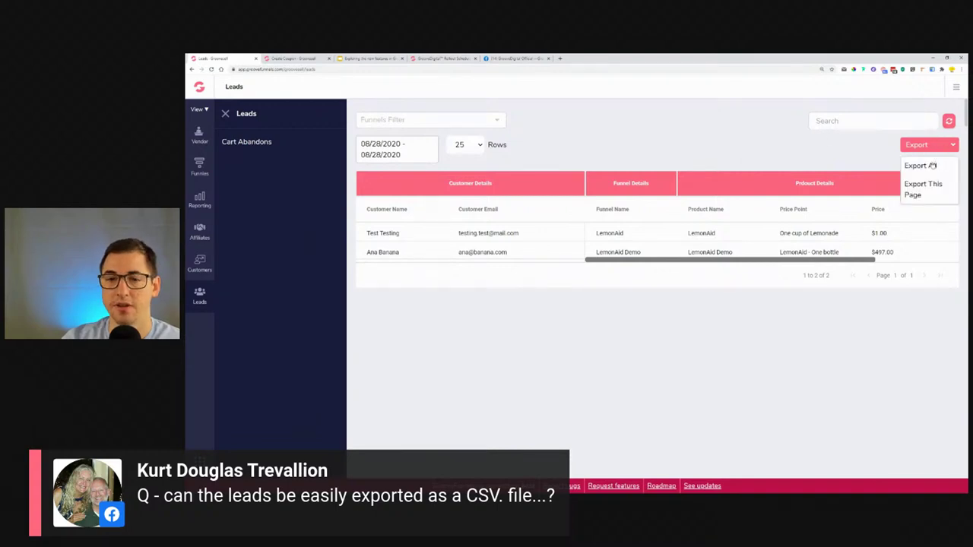
pyautogui.click(200, 264)
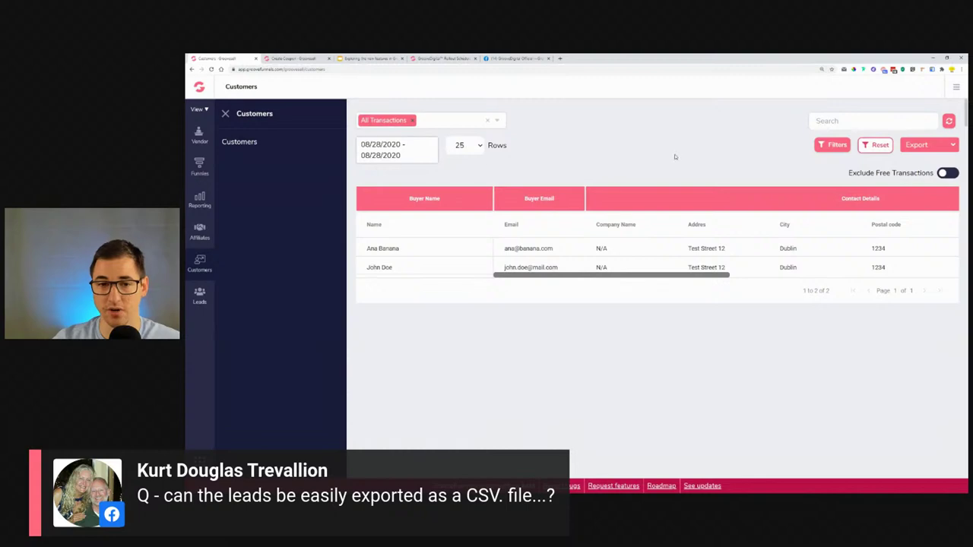
pyautogui.click(198, 296)
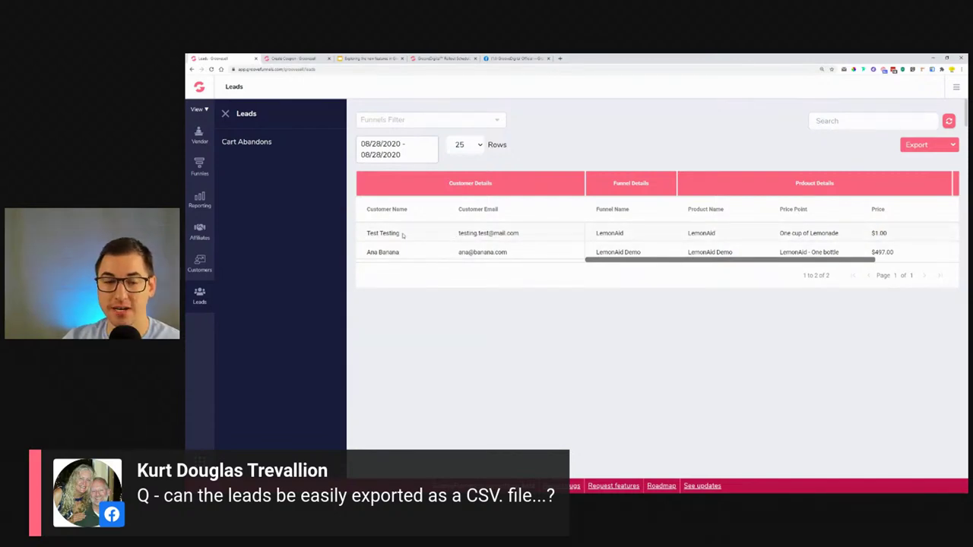
pyautogui.moveTo(368, 236); pyautogui.dragTo(420, 255)
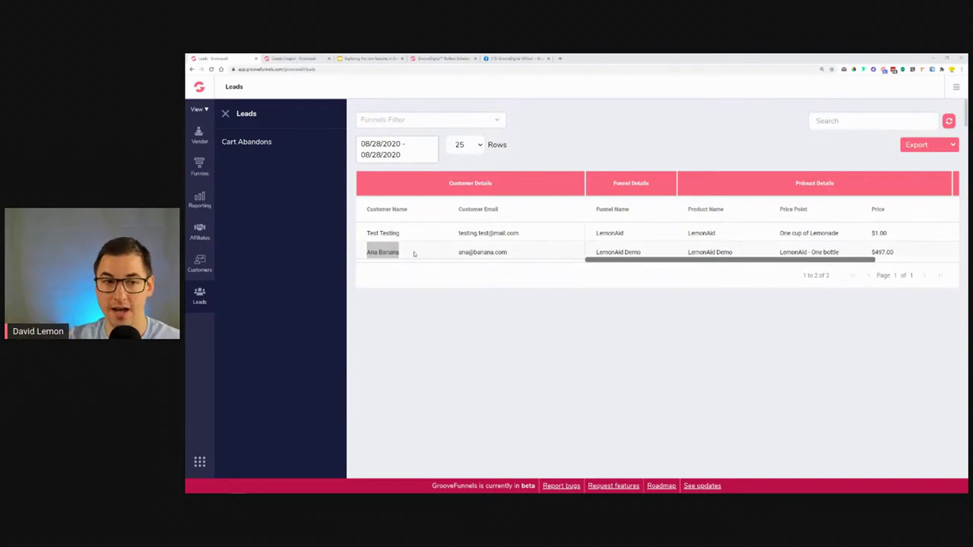
# Cross-check the Customers list against the leads, then export all leads with Export All.
pyautogui.click(200, 263)
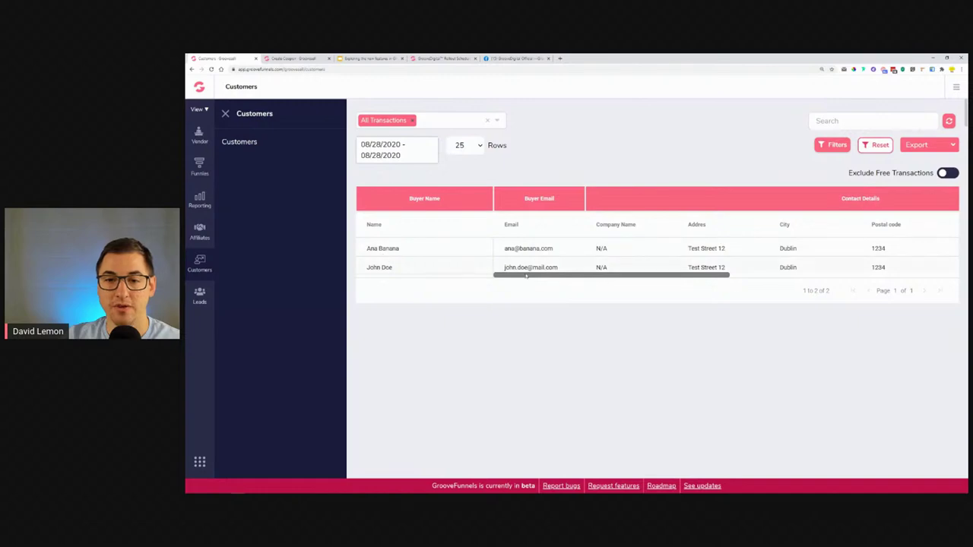
pyautogui.moveTo(686, 278); pyautogui.dragTo(690, 278)
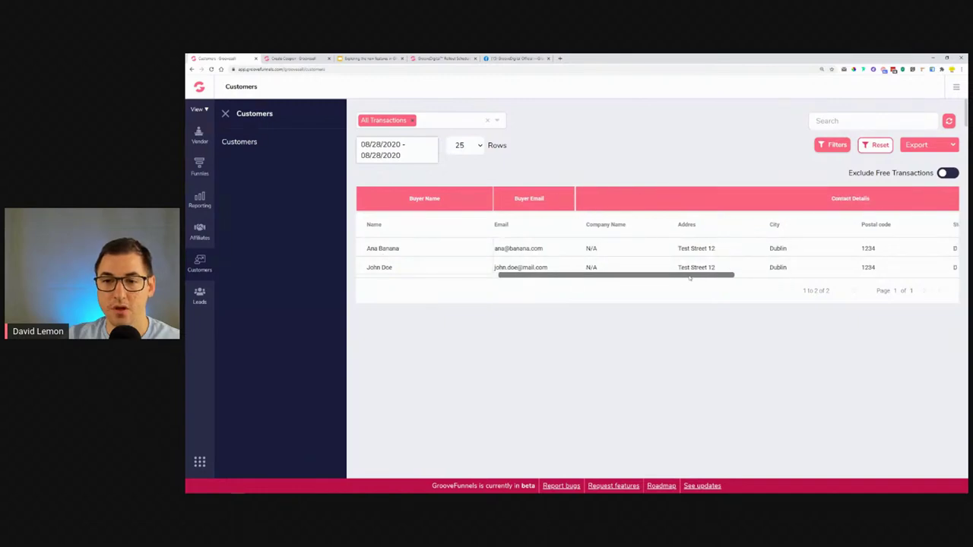
pyautogui.moveTo(580, 278); pyautogui.dragTo(820, 288)
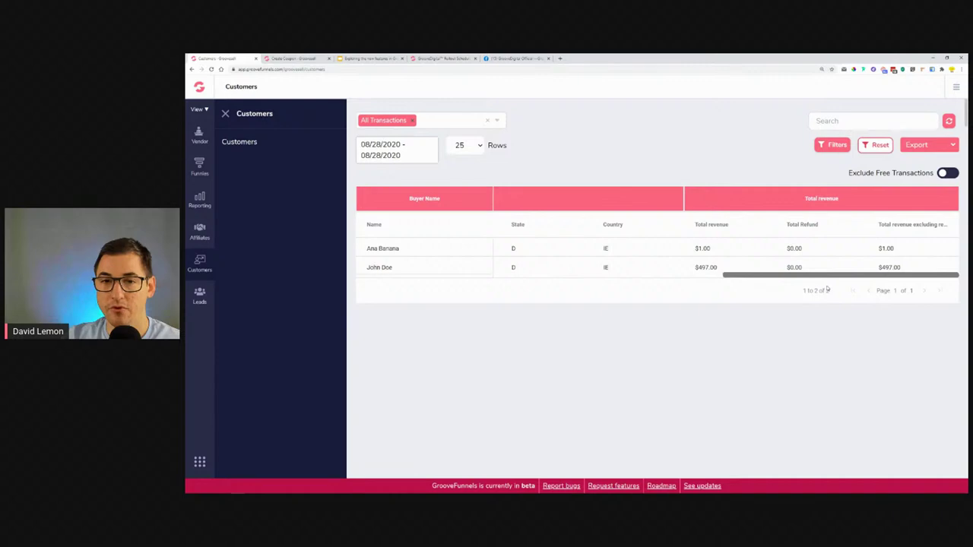
pyautogui.click(200, 297)
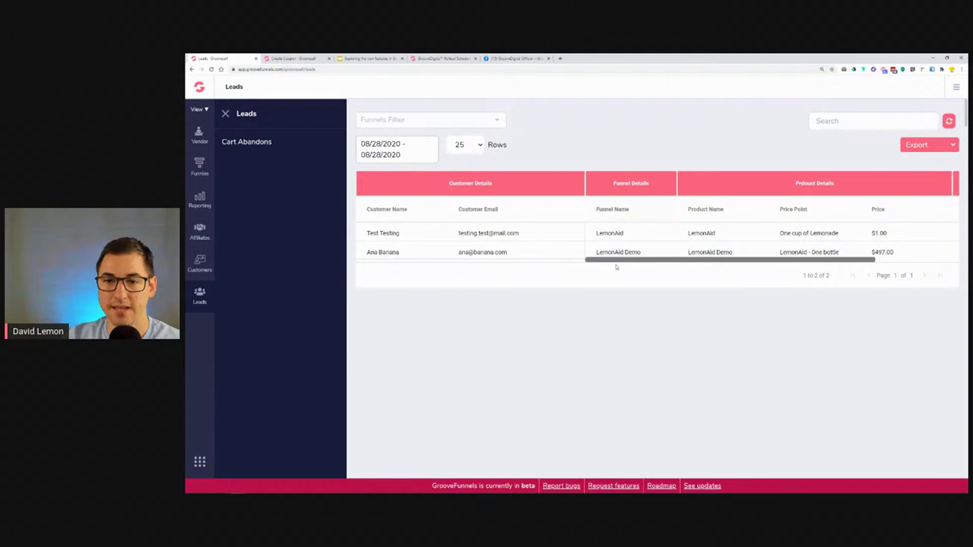
pyautogui.moveTo(820, 261); pyautogui.dragTo(903, 260)
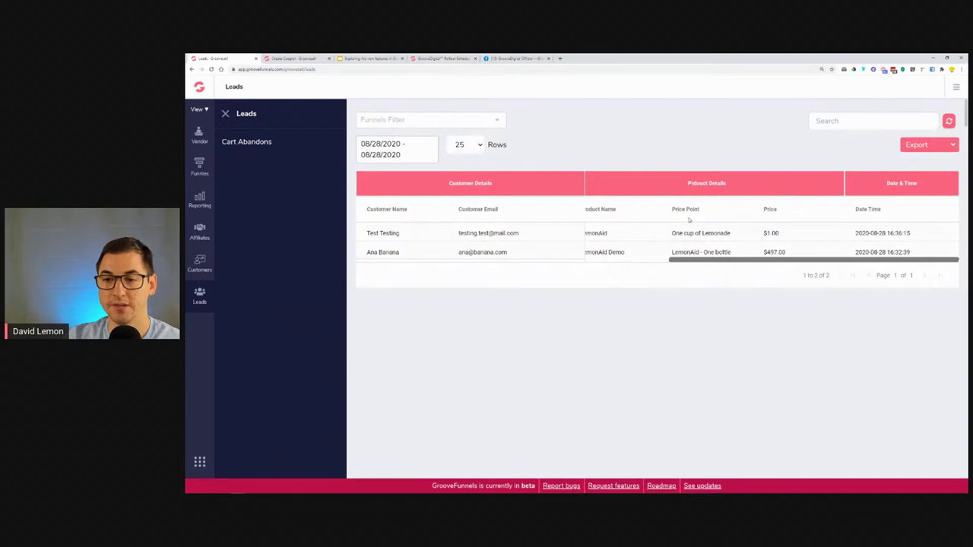
pyautogui.click(902, 146)
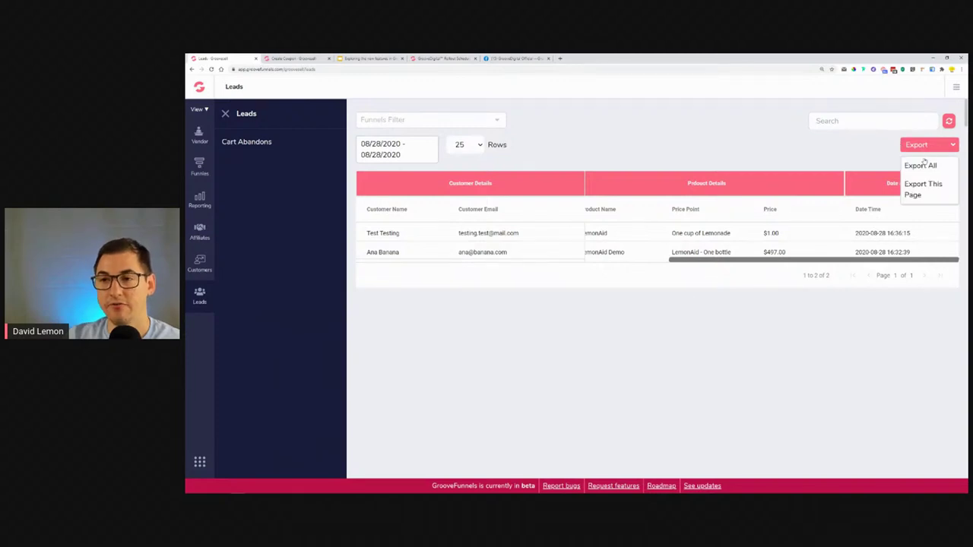
pyautogui.click(924, 163)
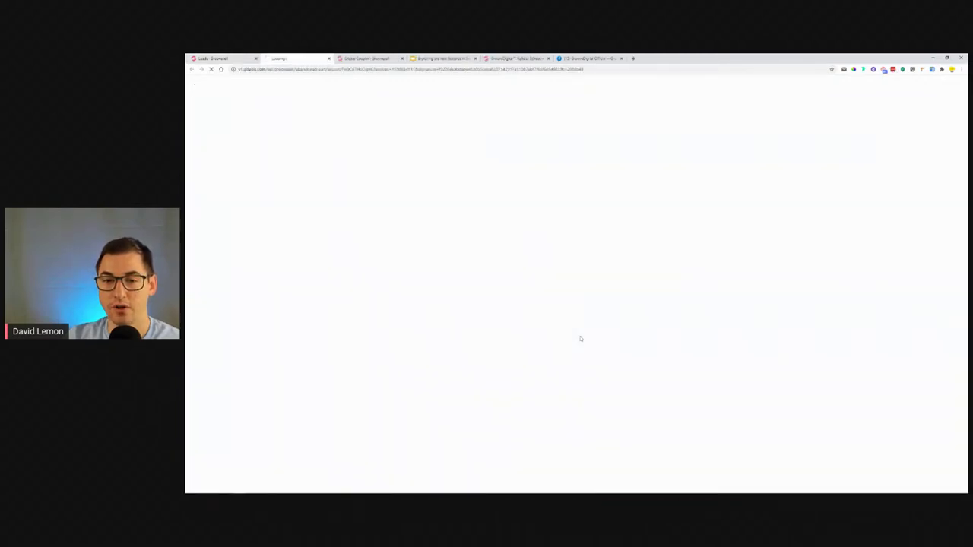
# Save the exported leads file from the Save As dialog.
pyautogui.click(499, 232)
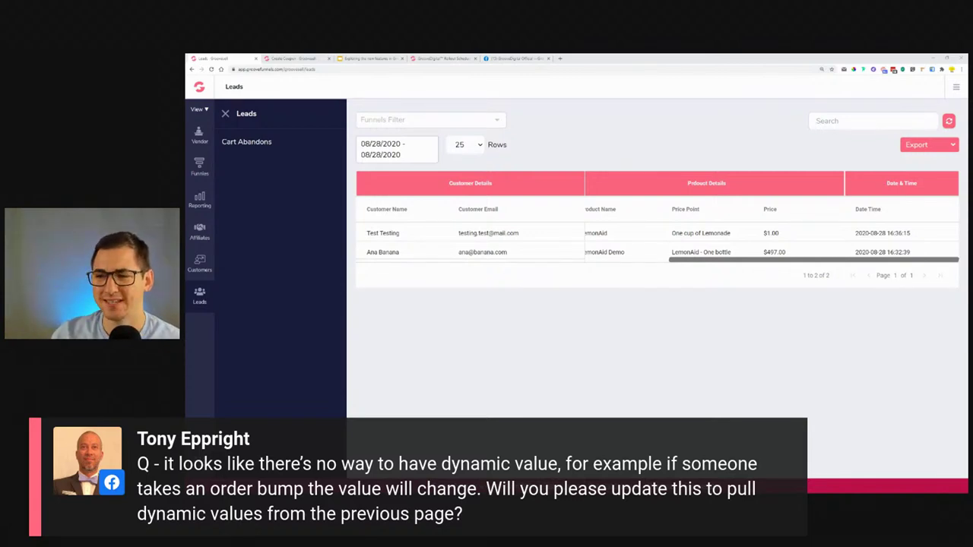
# Show the Q&A Session slide of the GrooveSell features deck, then open a new browser tab.
pyautogui.click(373, 59)
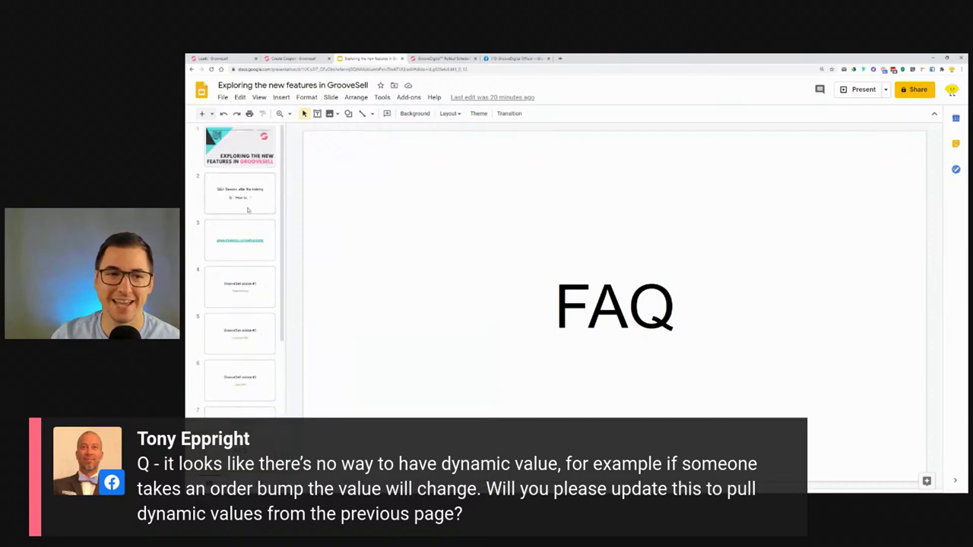
pyautogui.click(246, 201)
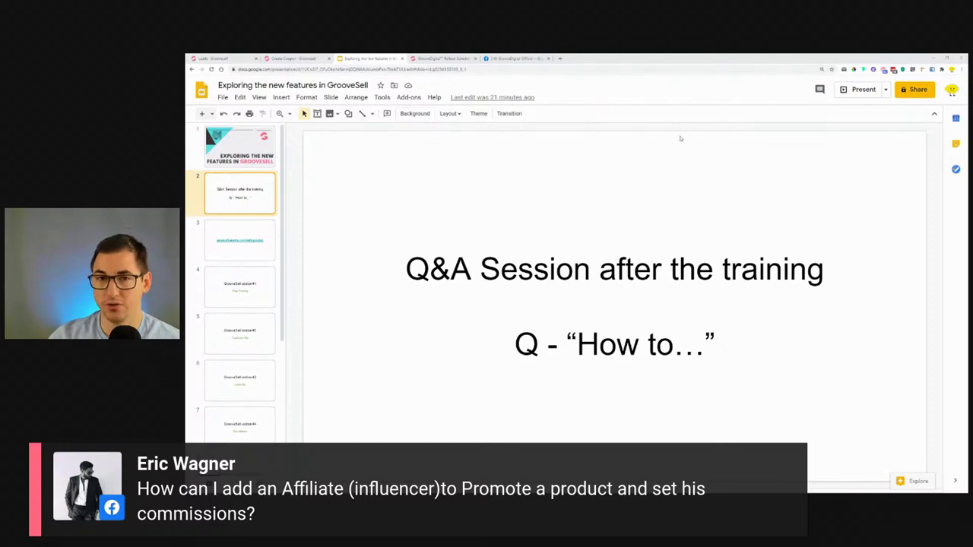
pyautogui.click(560, 59)
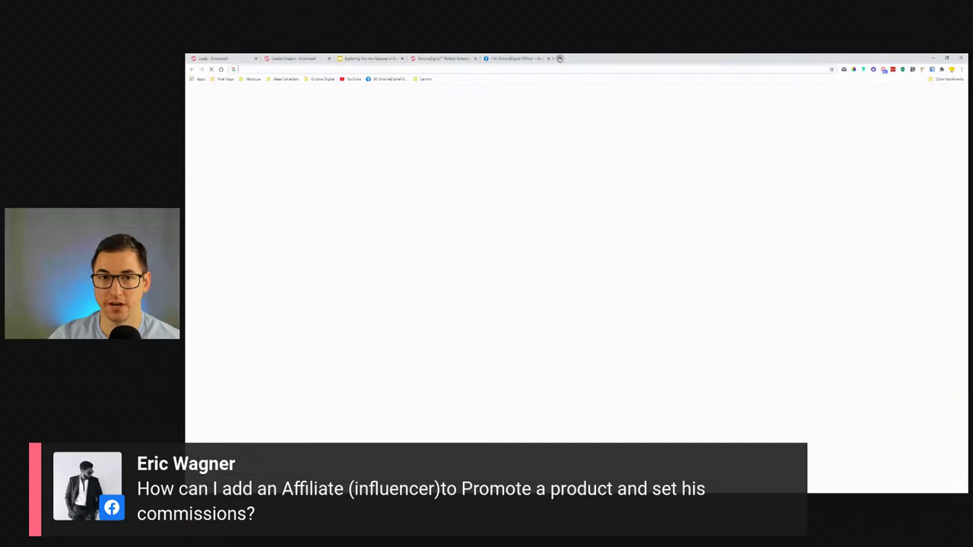
# On YouTube, find the Groove Digital channel and browse its video list.
pyautogui.click(351, 80)
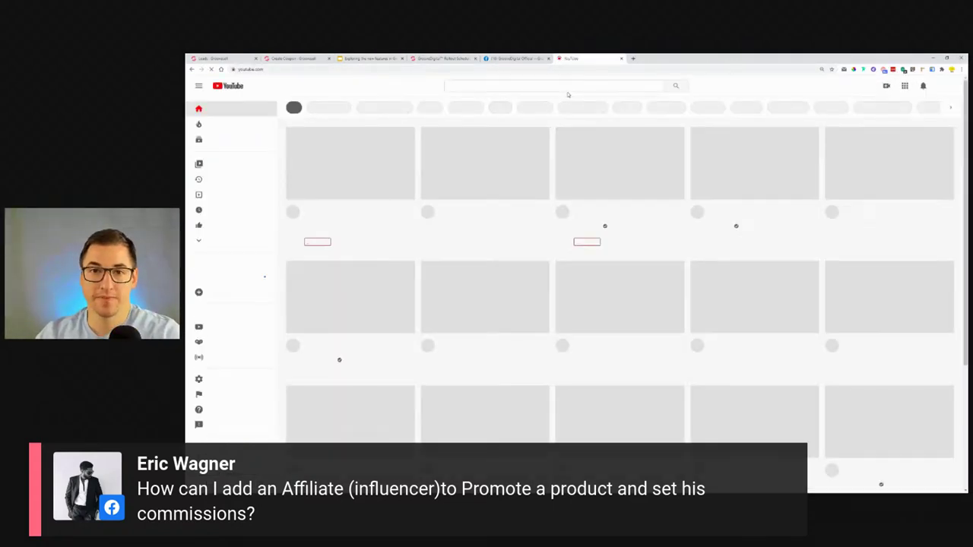
pyautogui.click(564, 87)
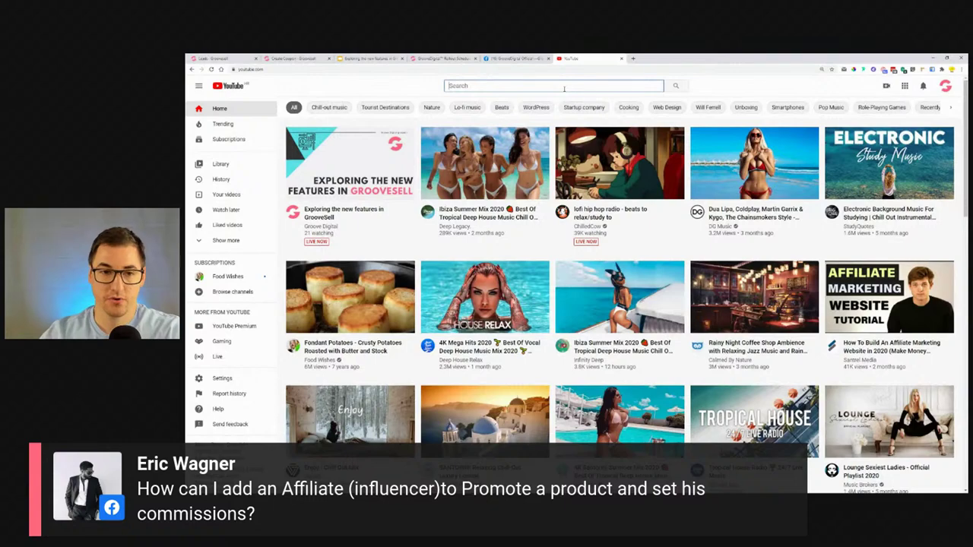
pyautogui.click(320, 226)
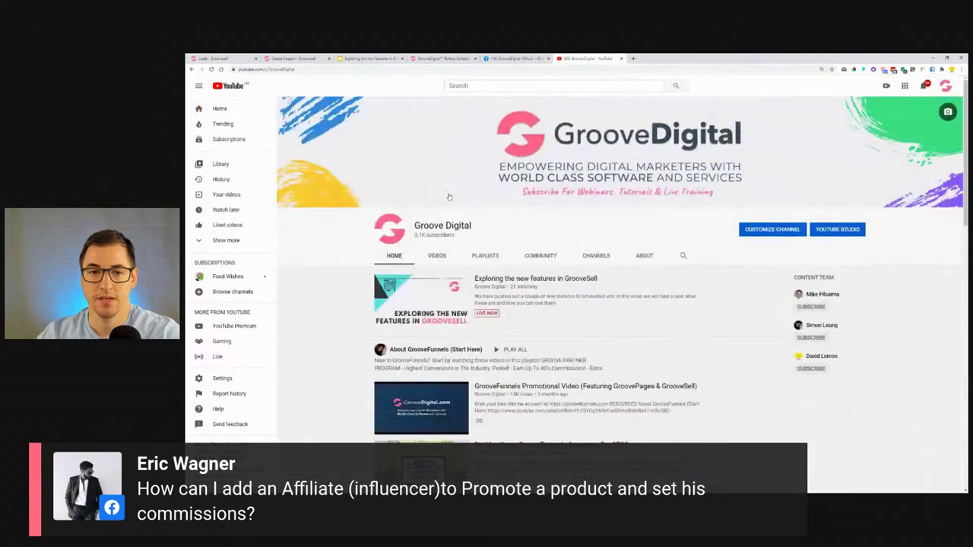
pyautogui.click(437, 255)
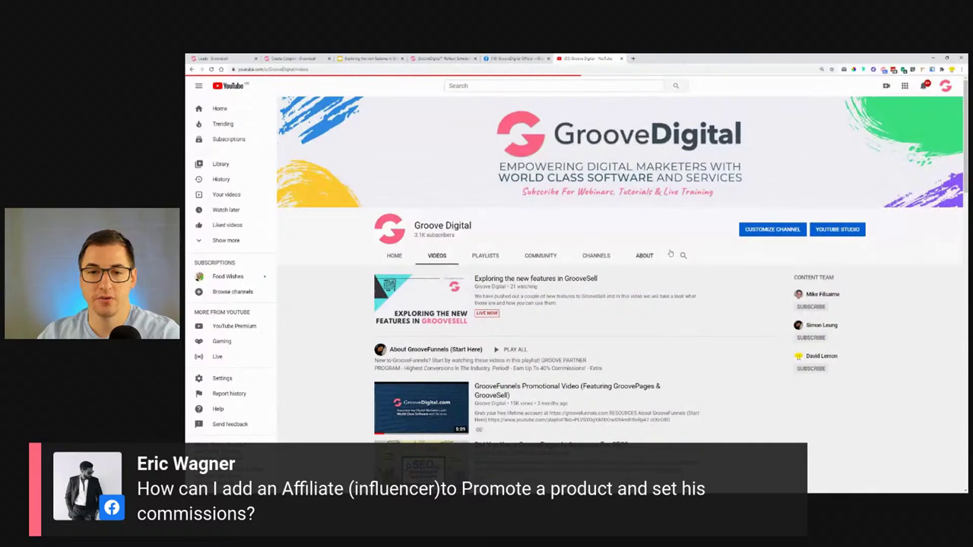
pyautogui.scroll(-1, 662, 247)
pyautogui.scroll(-3, 662, 248)
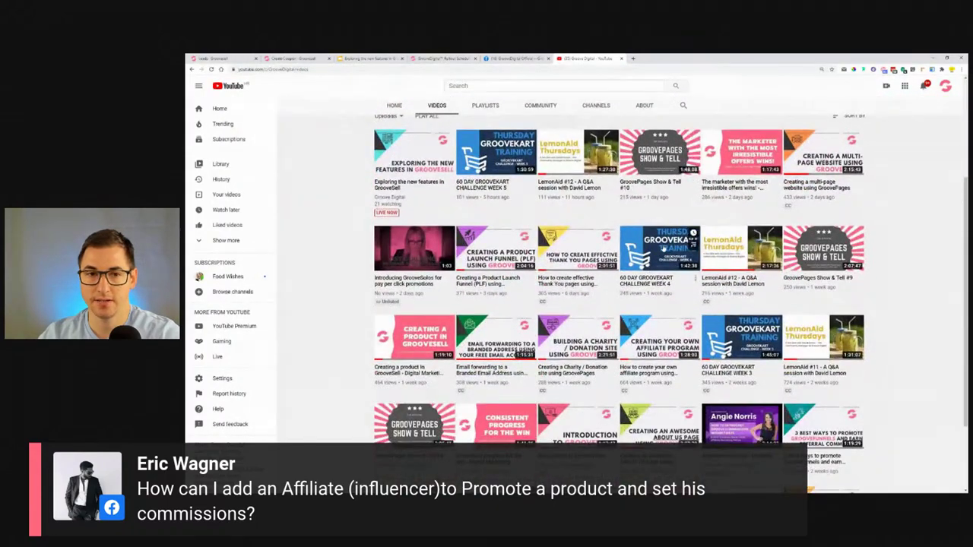
pyautogui.scroll(-2, 664, 248)
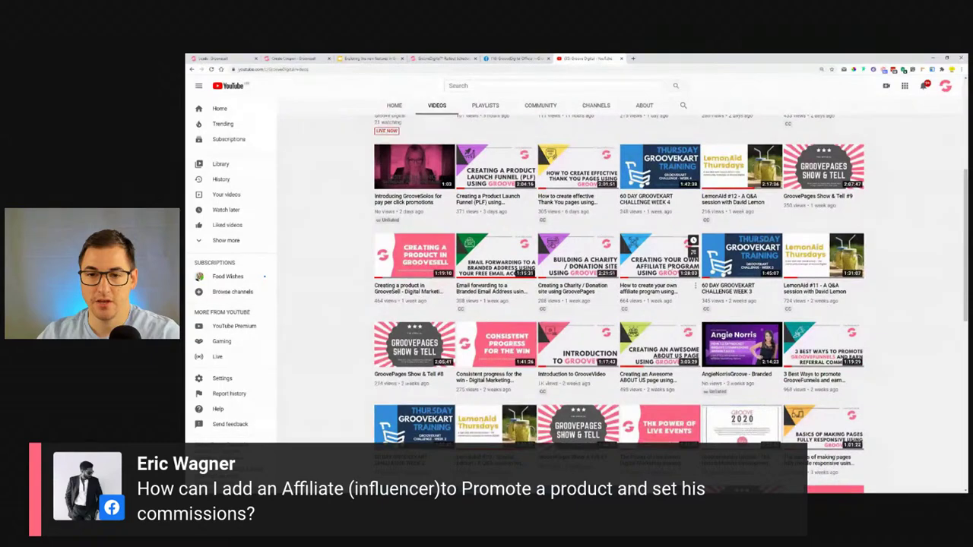
# Open and pause the 'How to create your own affiliate program' video, then return to GrooveSell Leads.
pyautogui.click(659, 265)
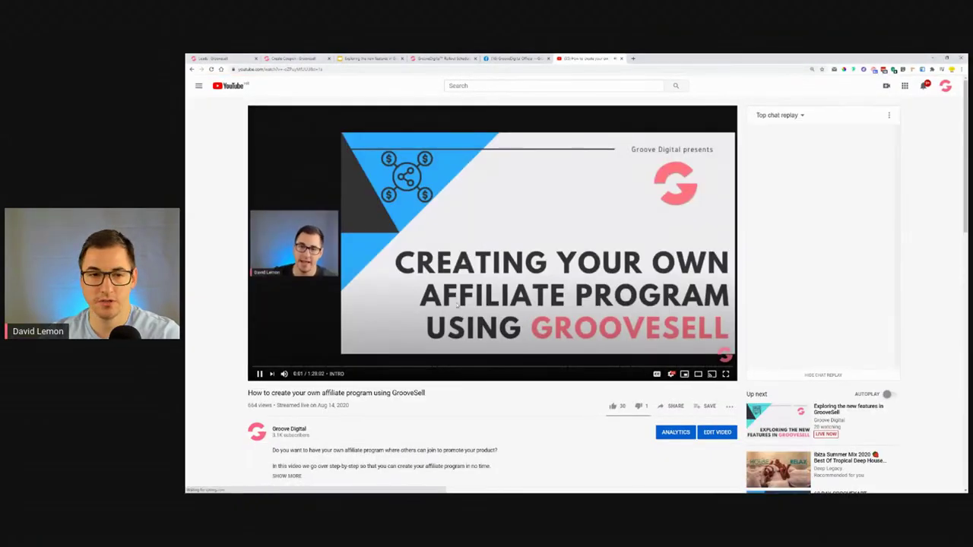
pyautogui.click(504, 357)
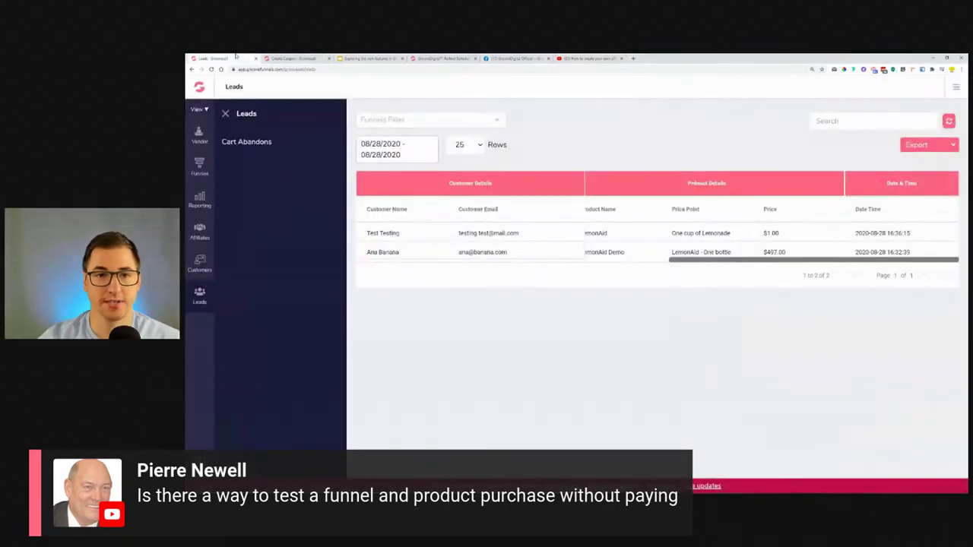
pyautogui.click(235, 58)
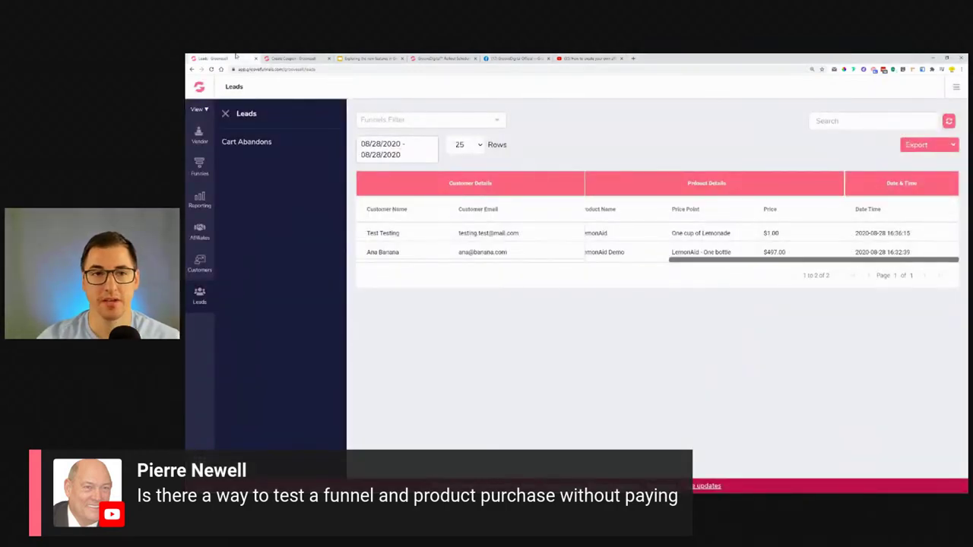
# Review the LemonAid Demo funnel's products, then view the 08/28/2020 transactions and customers lists.
pyautogui.click(275, 58)
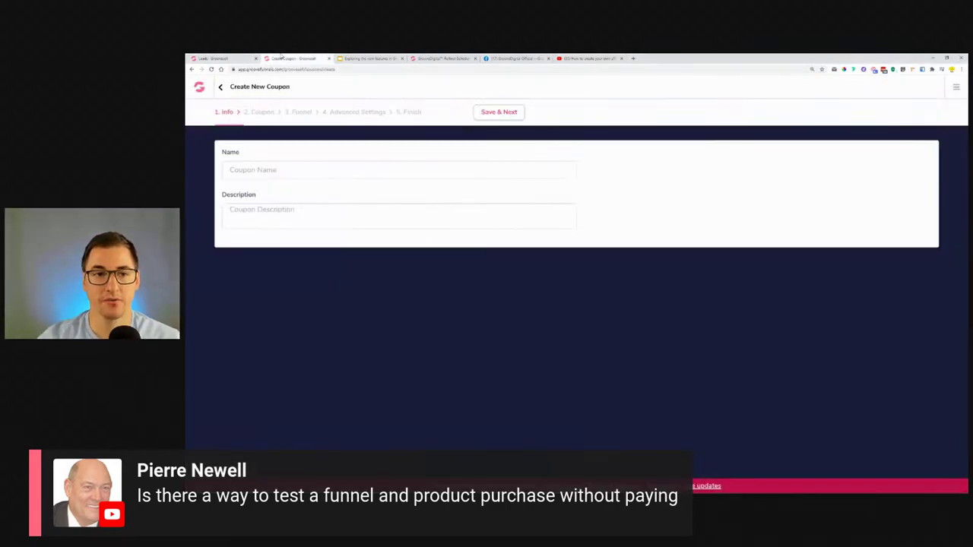
pyautogui.click(198, 88)
pyautogui.click(206, 174)
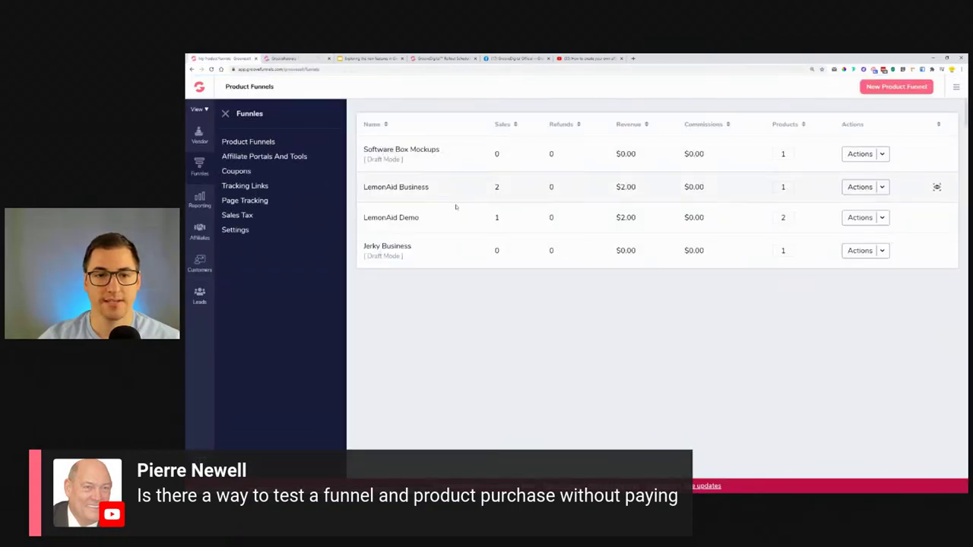
pyautogui.click(880, 220)
pyautogui.click(882, 240)
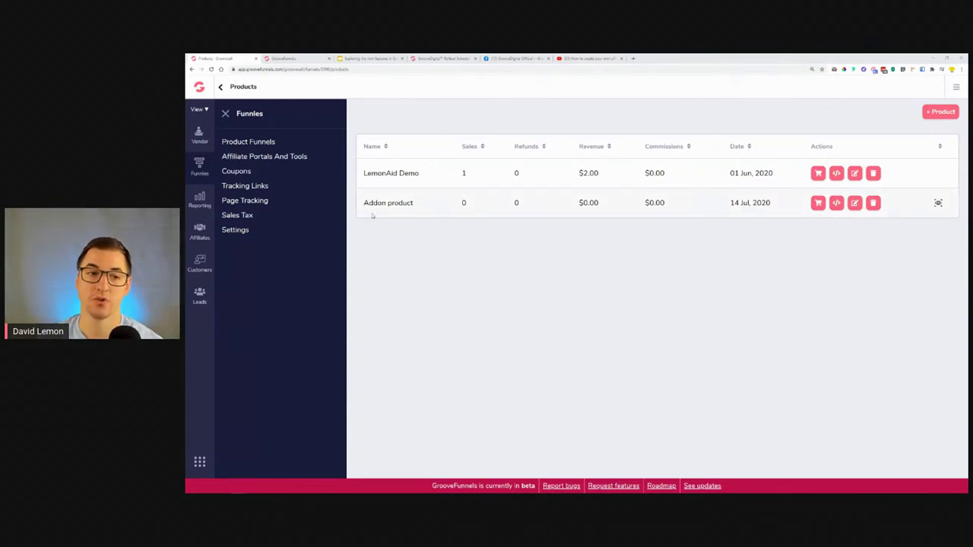
pyautogui.click(198, 200)
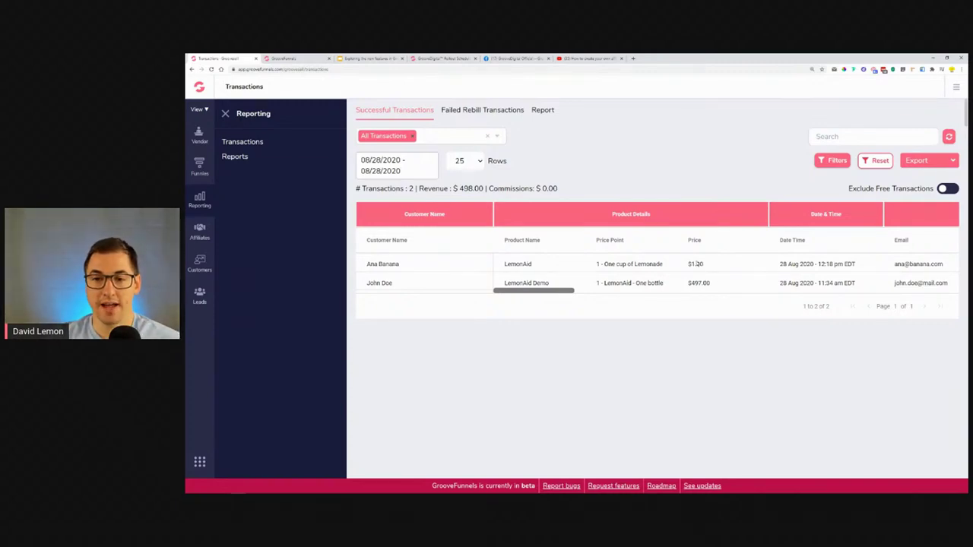
pyautogui.click(200, 263)
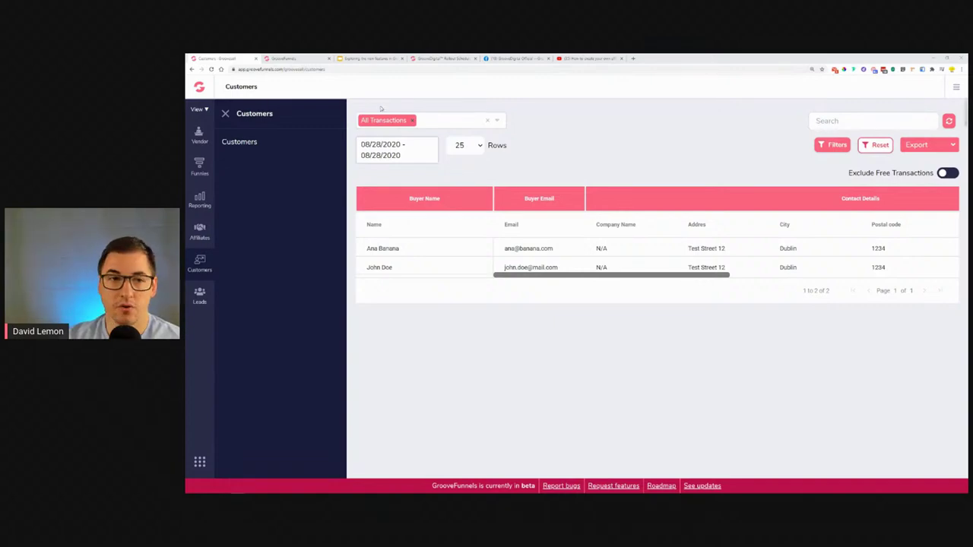
# Return to the transactions report, then go to Page Tracking under Funnels.
pyautogui.click(197, 200)
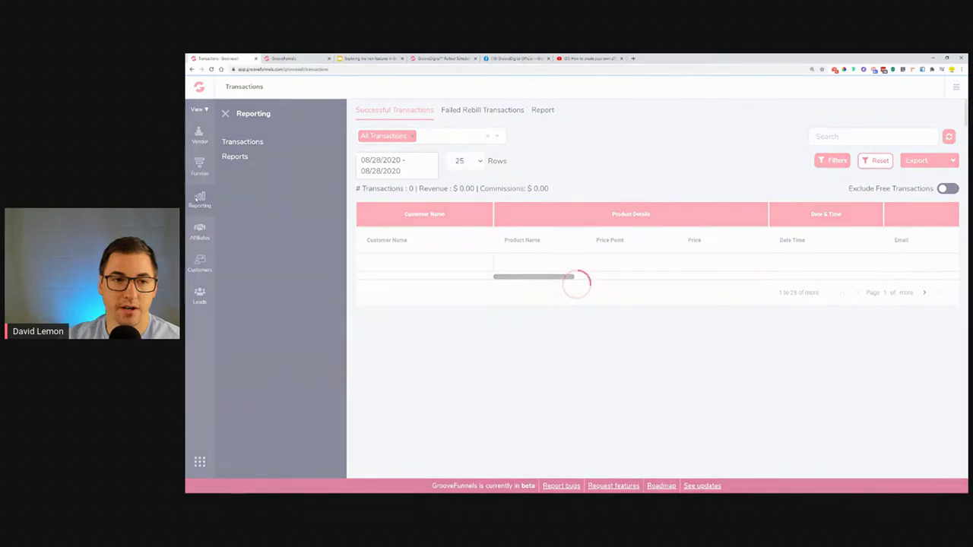
pyautogui.click(200, 168)
pyautogui.click(251, 201)
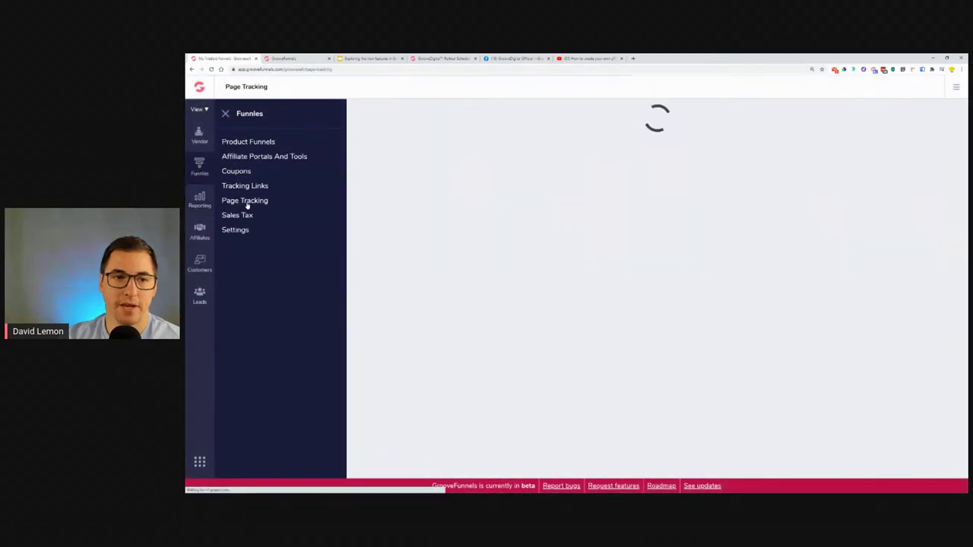
# Add a test page tracking code, copying its name into the description, then reopen the transactions report.
pyautogui.click(912, 111)
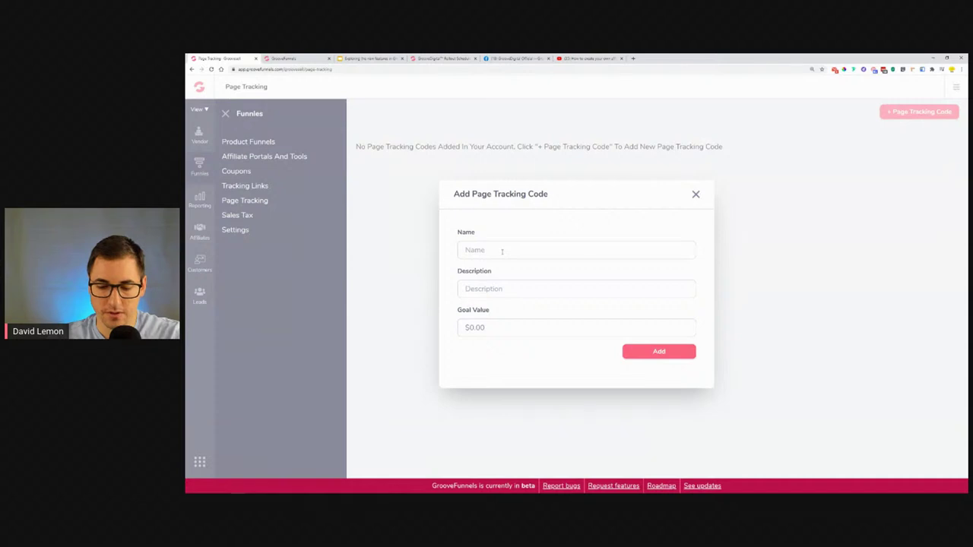
pyautogui.write('Ms. Fox')
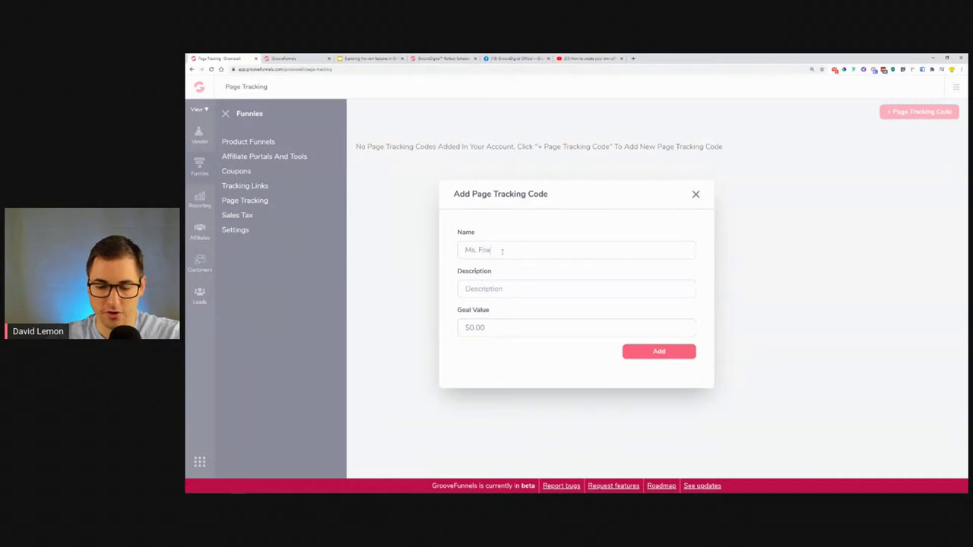
pyautogui.write(' Test')
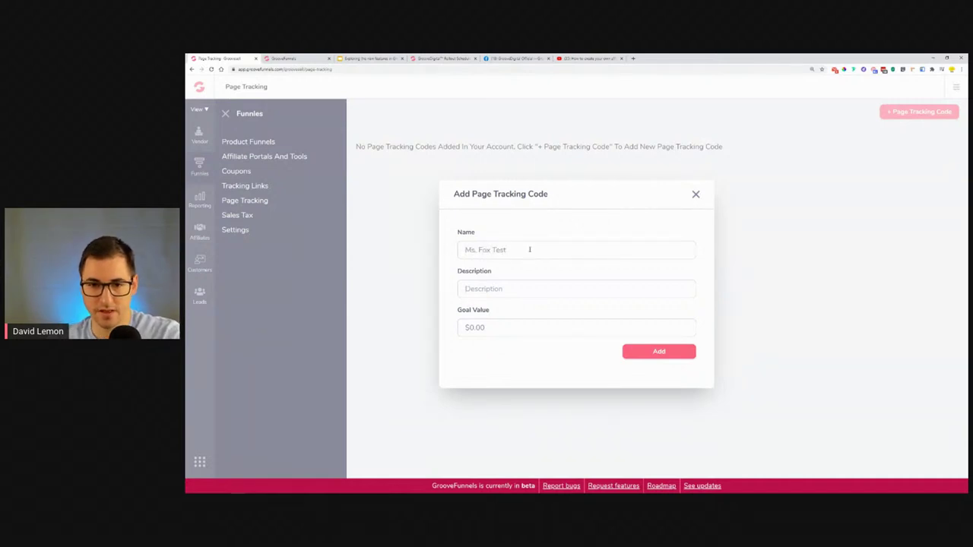
pyautogui.moveTo(528, 250); pyautogui.dragTo(380, 252)
pyautogui.hotkey('ctrl', 'c')
pyautogui.click(458, 288)
pyautogui.hotkey('ctrl', 'v')
pyautogui.click(659, 351)
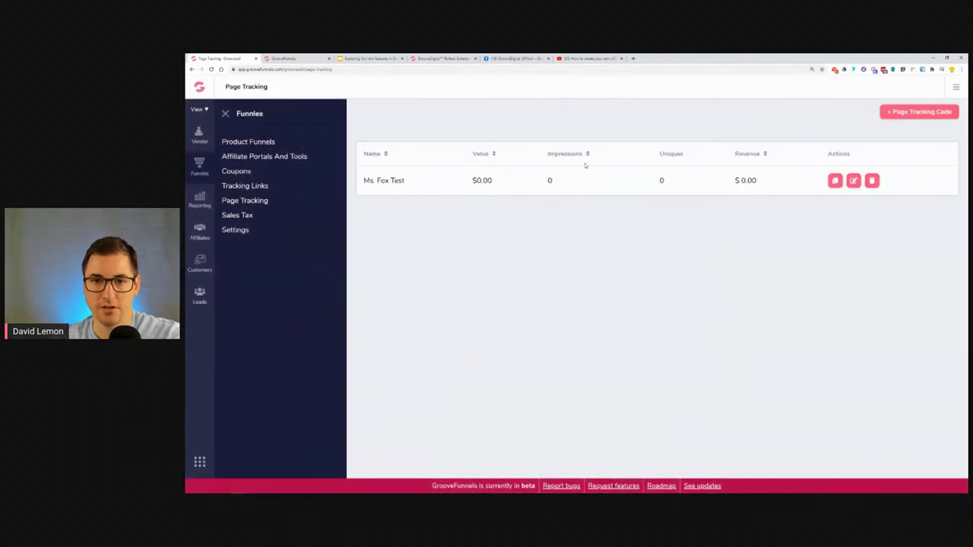
pyautogui.click(225, 114)
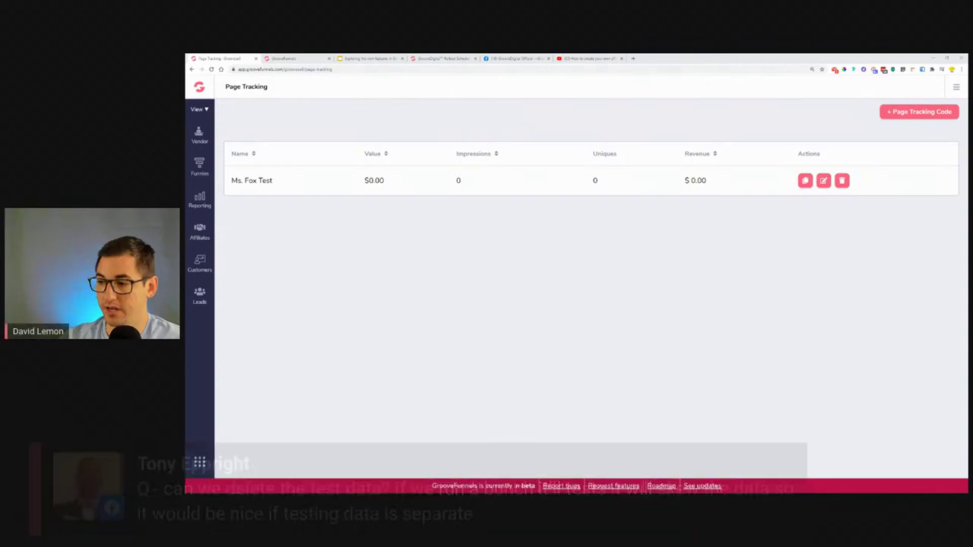
pyautogui.click(199, 202)
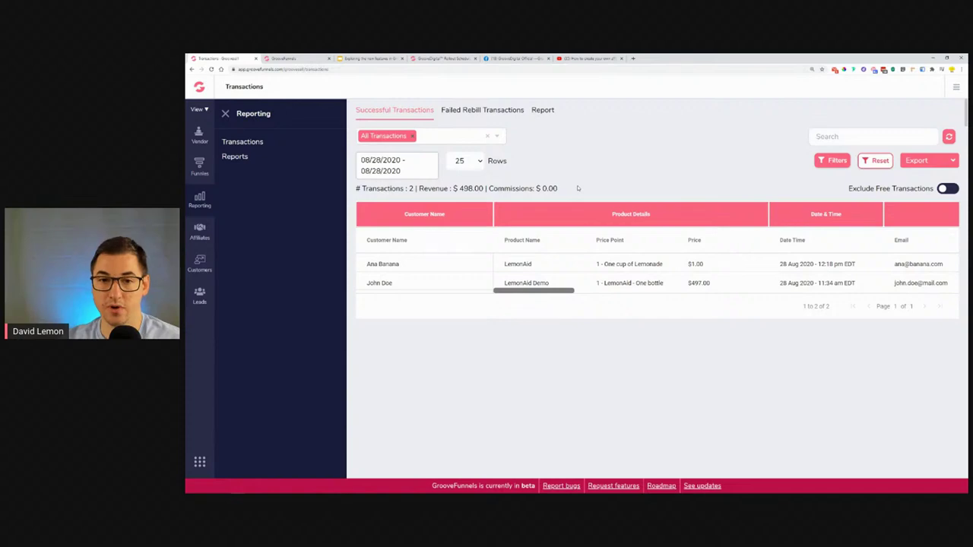
pyautogui.moveTo(543, 292); pyautogui.dragTo(427, 318)
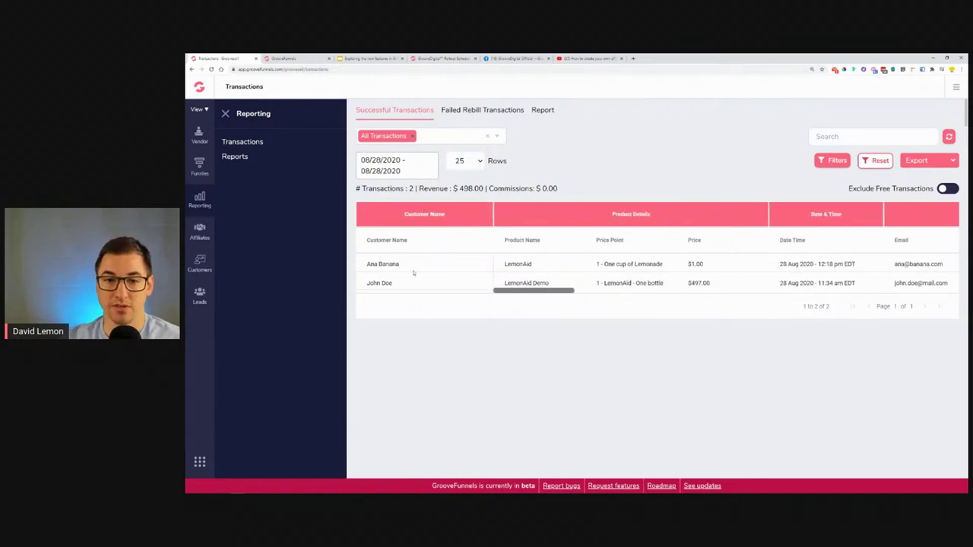
pyautogui.click(386, 265)
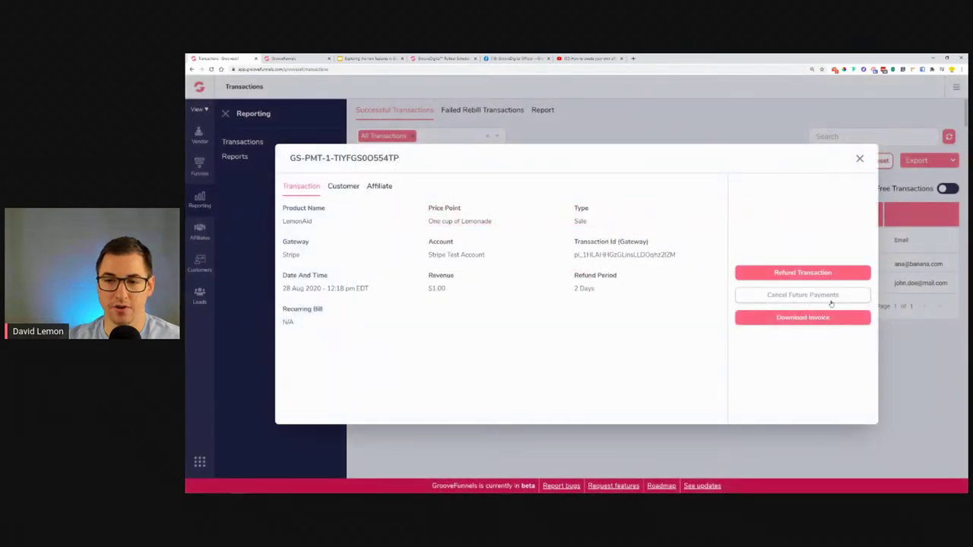
pyautogui.click(343, 187)
pyautogui.click(386, 189)
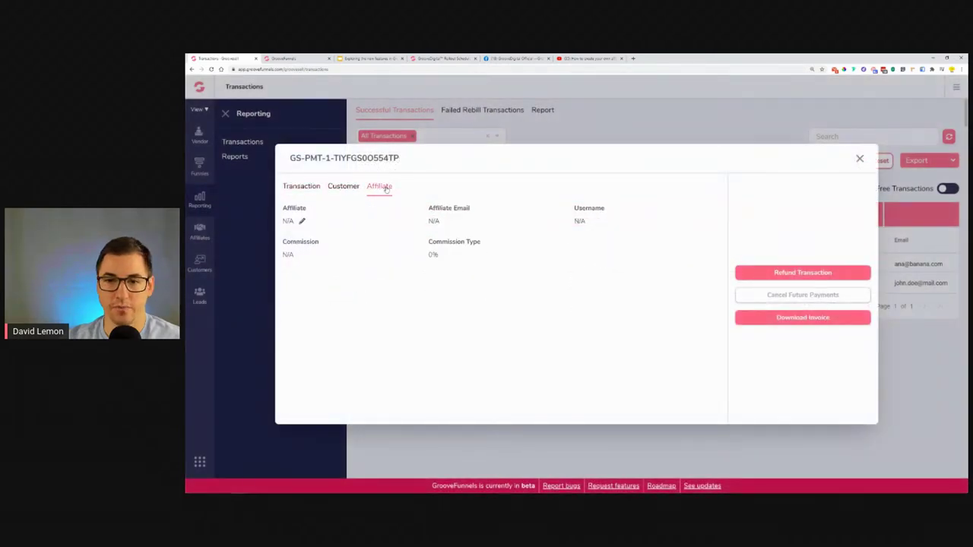
pyautogui.click(301, 187)
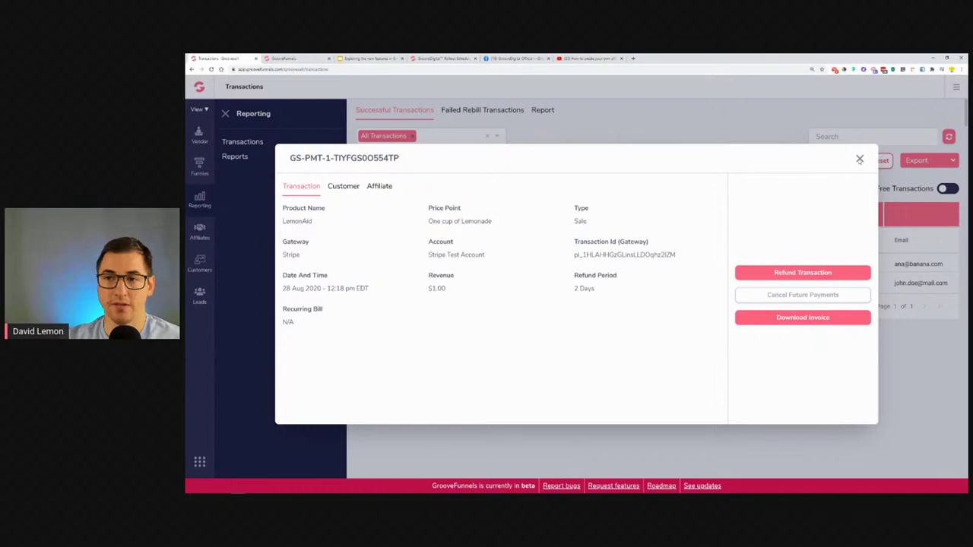
pyautogui.click(859, 160)
pyautogui.moveTo(542, 291); pyautogui.dragTo(374, 294)
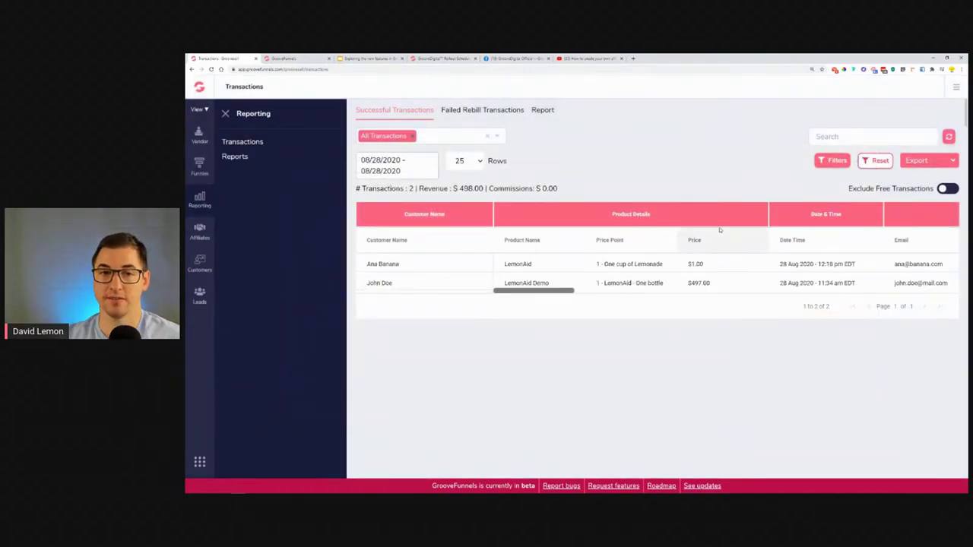
# Review the Vendor Report totals and chart, then highlight details of the two 08/28/2020 leads.
pyautogui.click(545, 115)
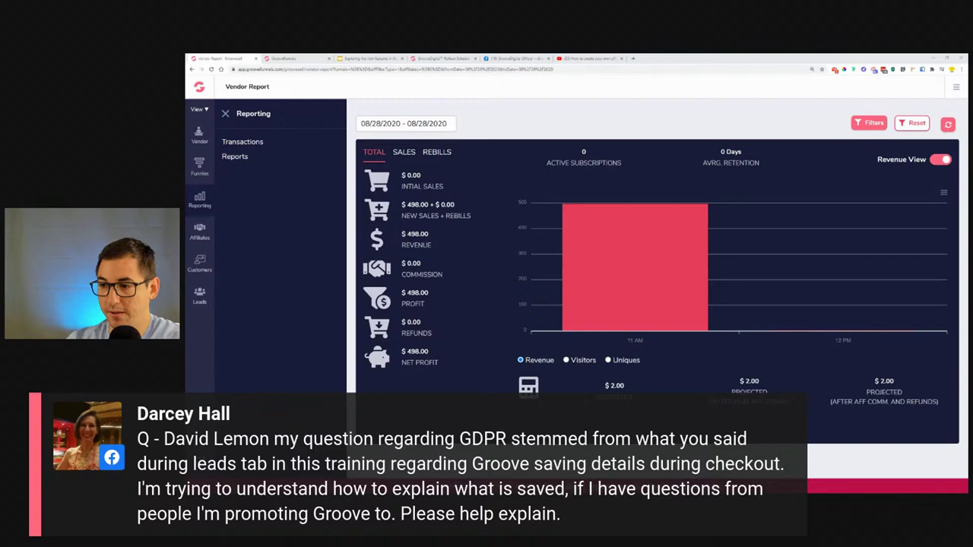
pyautogui.click(199, 296)
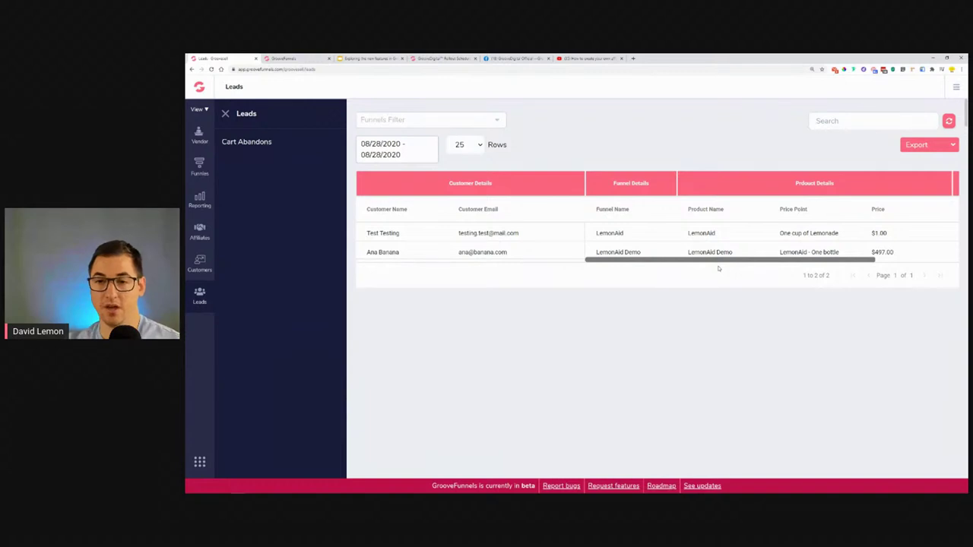
pyautogui.moveTo(719, 264); pyautogui.dragTo(788, 271)
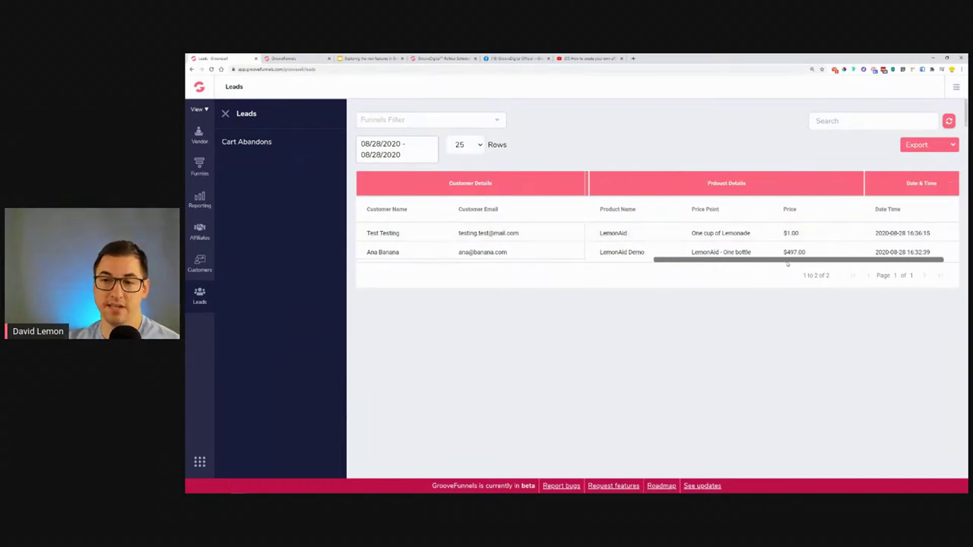
pyautogui.moveTo(790, 268); pyautogui.dragTo(487, 269)
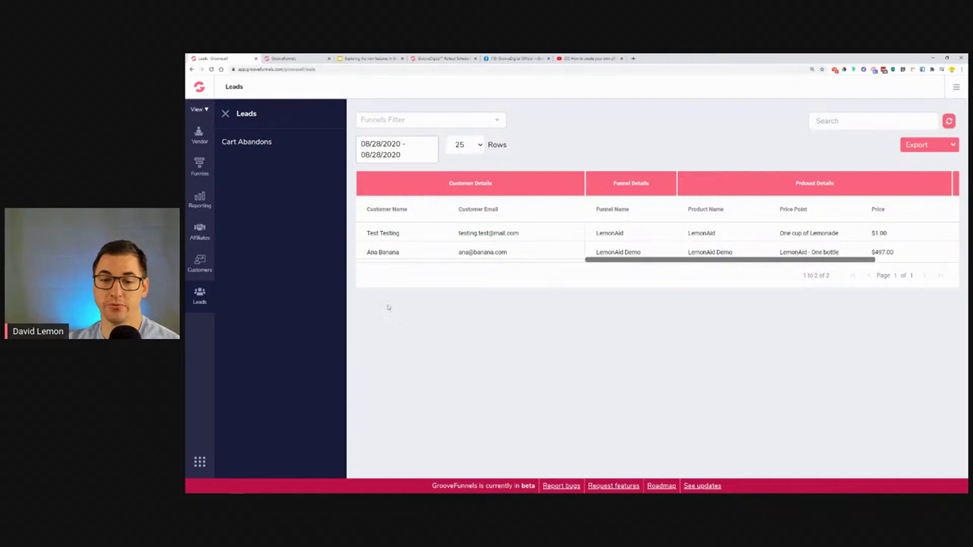